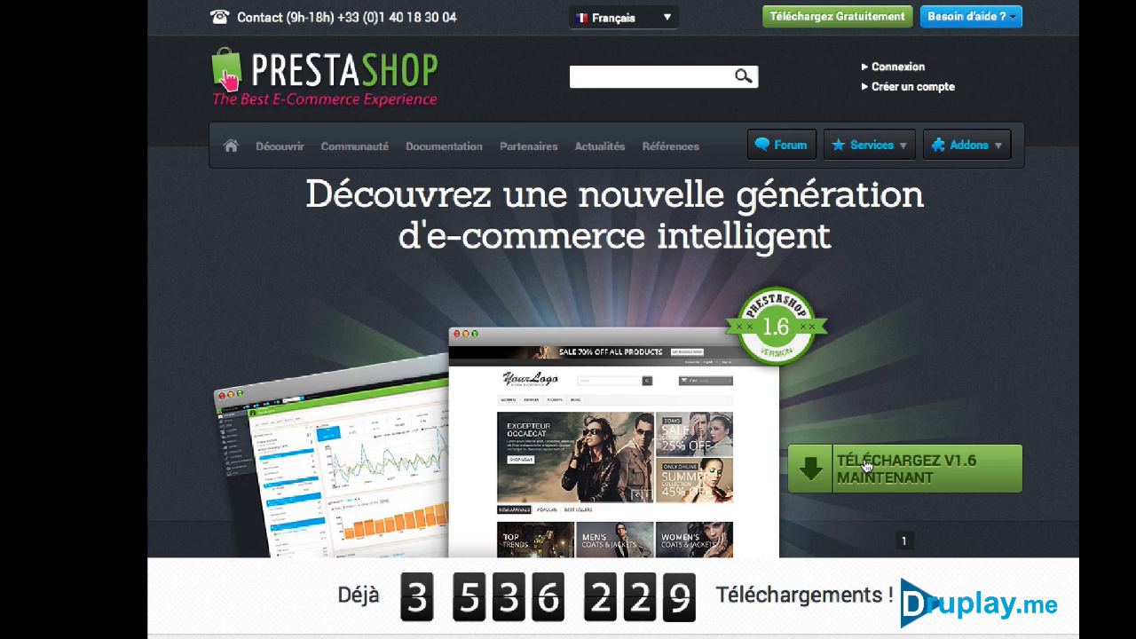
Read through the Configuration requise page, then go to the Téléchargez Gratuitement download page
{"action": "mouse_move", "coordinate": [453, 146]}
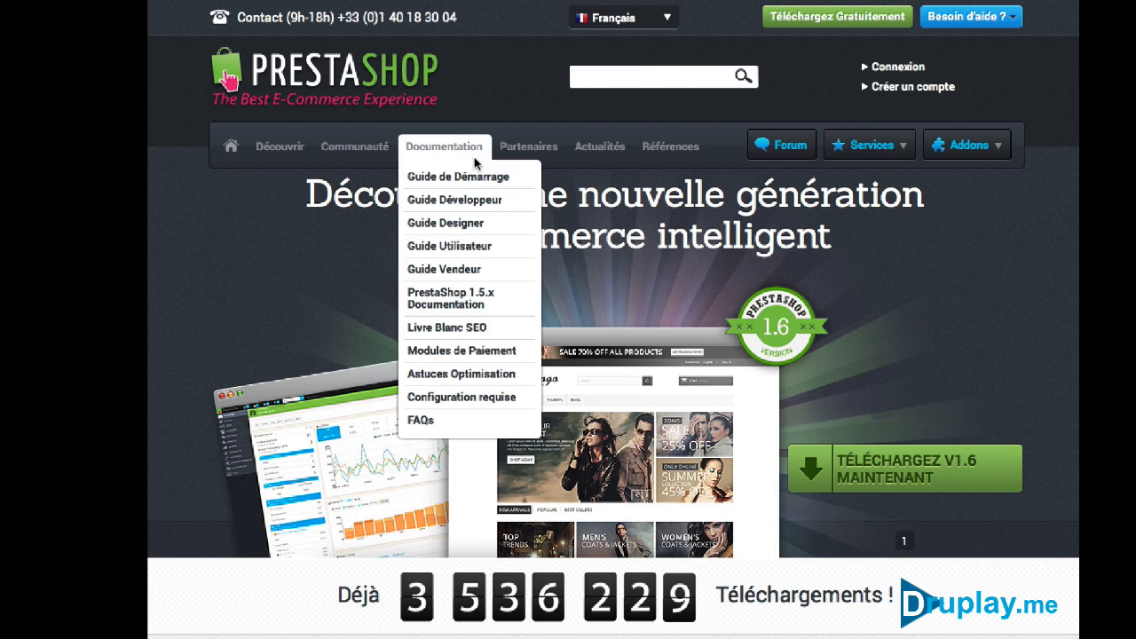
{"action": "left_click", "coordinate": [439, 399]}
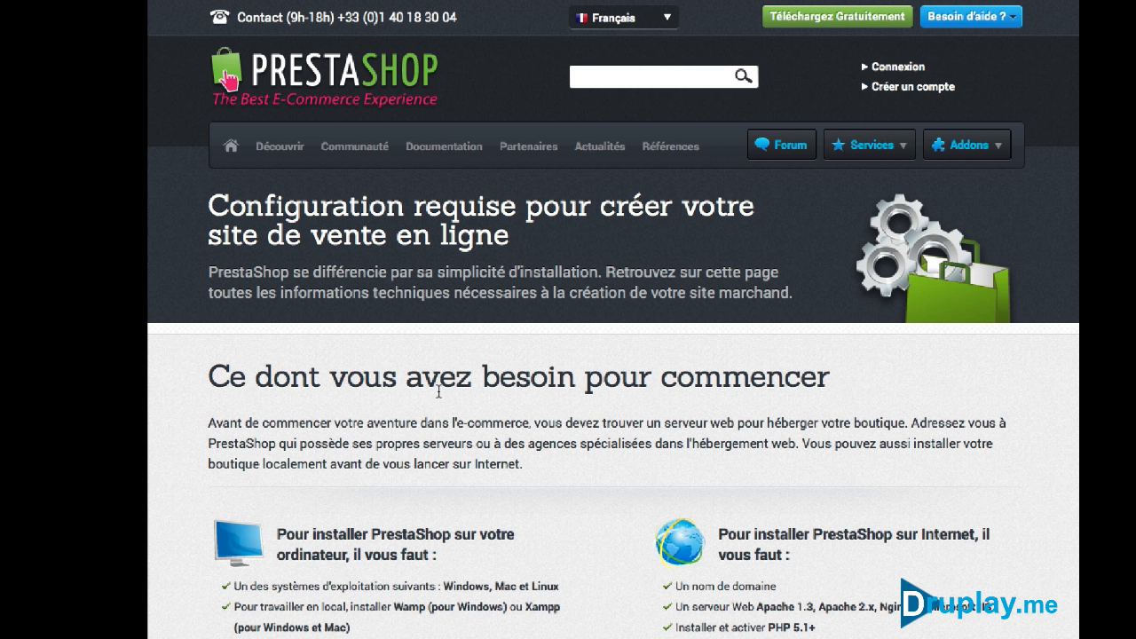
{"action": "scroll", "coordinate": [438, 390], "scroll_direction": "down", "scroll_amount": 2}
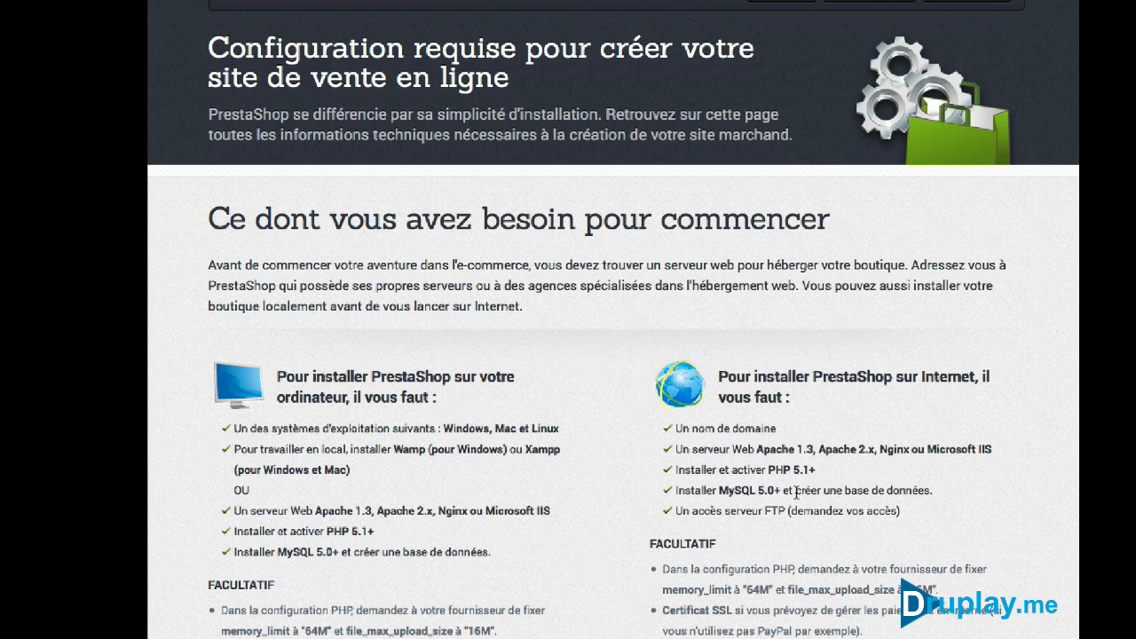
{"action": "scroll", "coordinate": [796, 493], "scroll_direction": "up", "scroll_amount": 2}
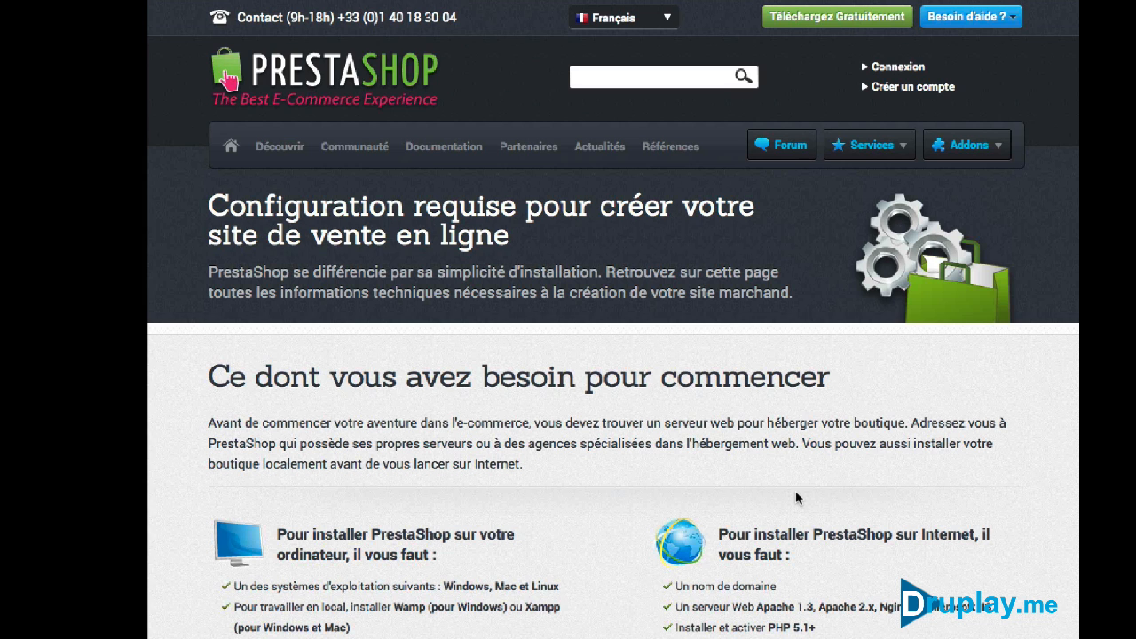
{"action": "left_click", "coordinate": [814, 19]}
{"action": "scroll", "coordinate": [778, 193], "scroll_direction": "down", "scroll_amount": 3}
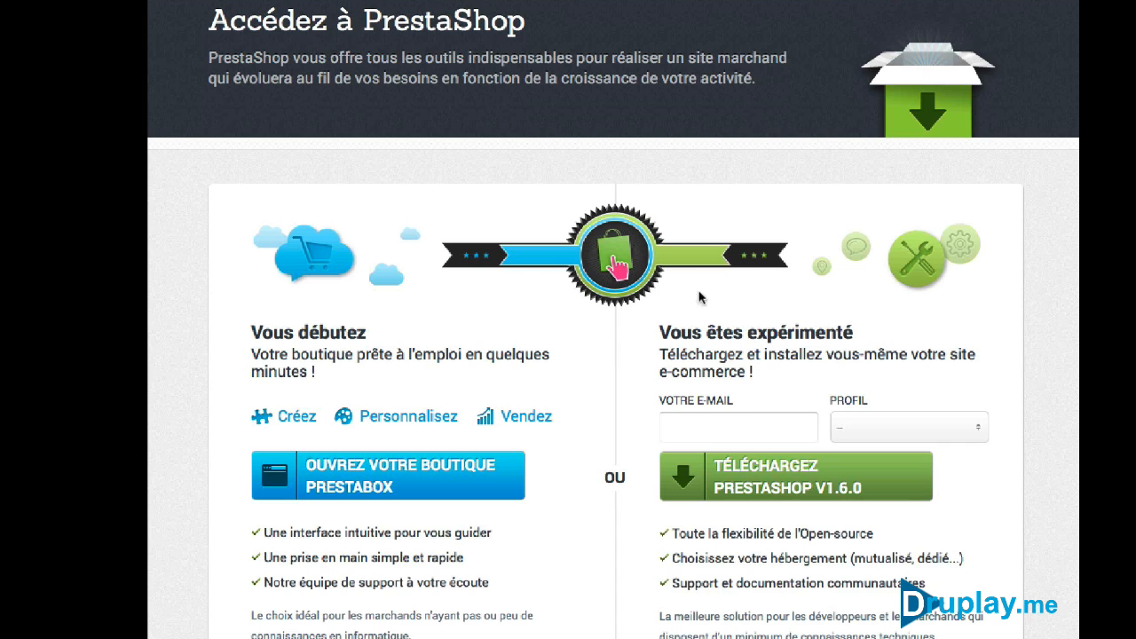
Download PrestaShop 1.6.0.5 as prestashop_1.6.0.5.zip and dismiss the opening prompt
{"action": "left_click", "coordinate": [812, 484]}
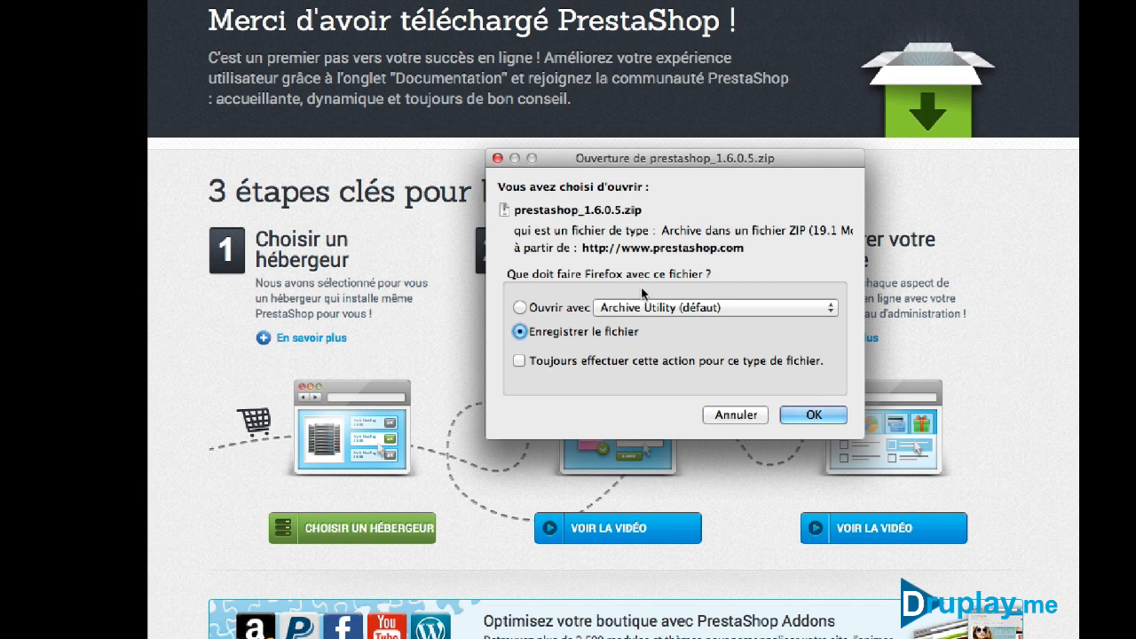
{"action": "left_click", "coordinate": [734, 414]}
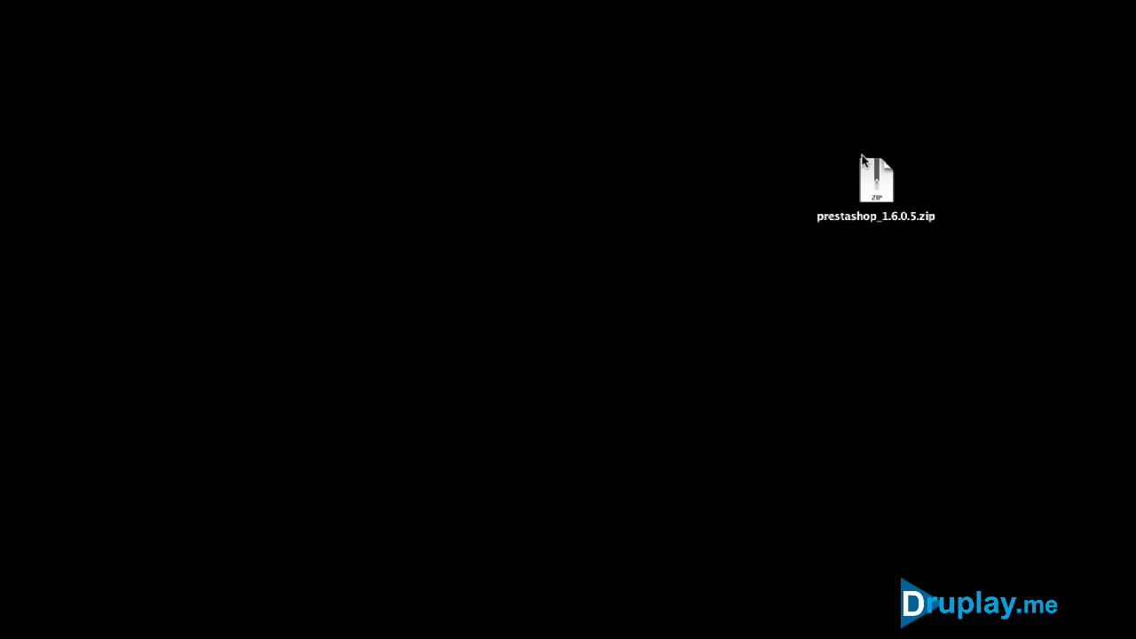
Unzip prestashop_1.6.0.5.zip on the desktop and open the extracted prestashop_1.6.0.5 folder
{"action": "left_click", "coordinate": [870, 183]}
{"action": "double_click", "coordinate": [869, 181]}
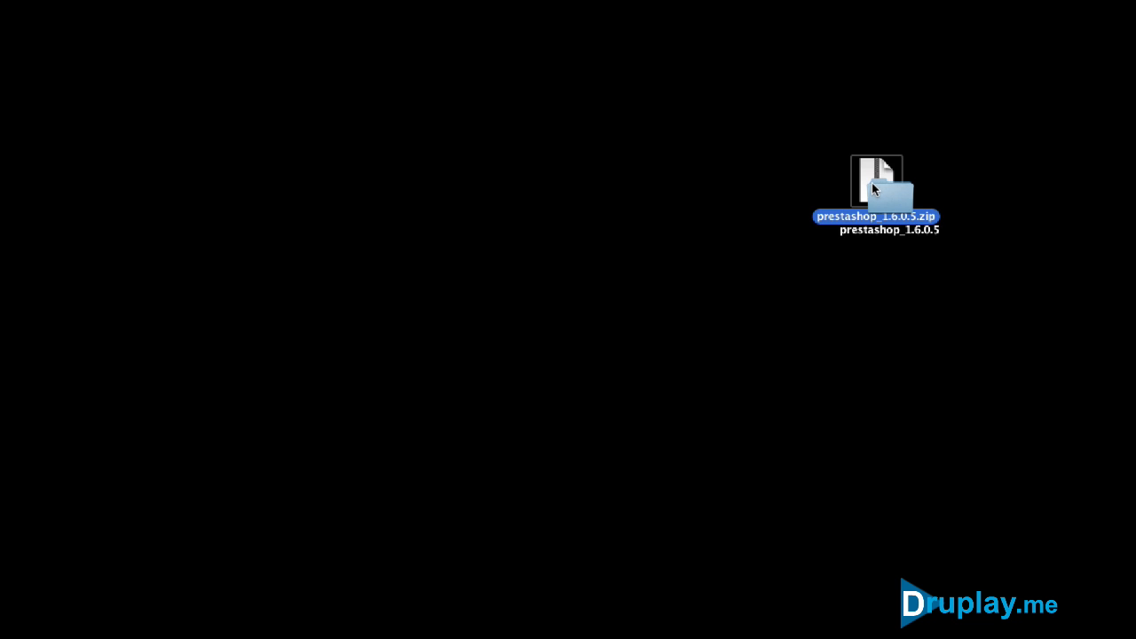
{"action": "left_click_drag", "start_coordinate": [872, 183], "coordinate": [693, 246]}
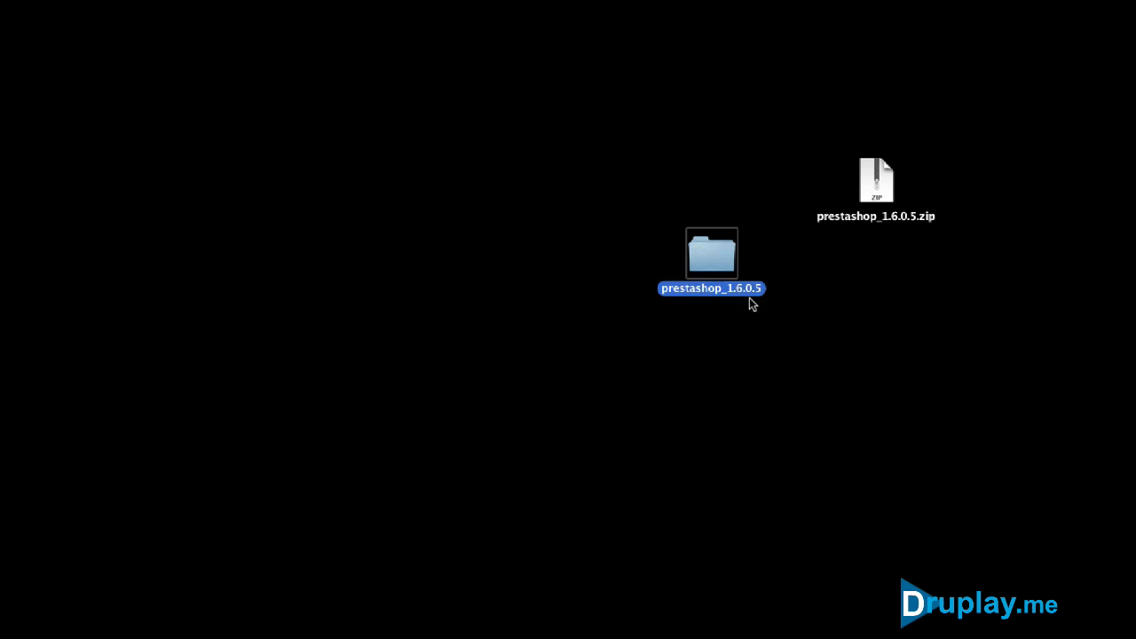
{"action": "left_click", "coordinate": [773, 251]}
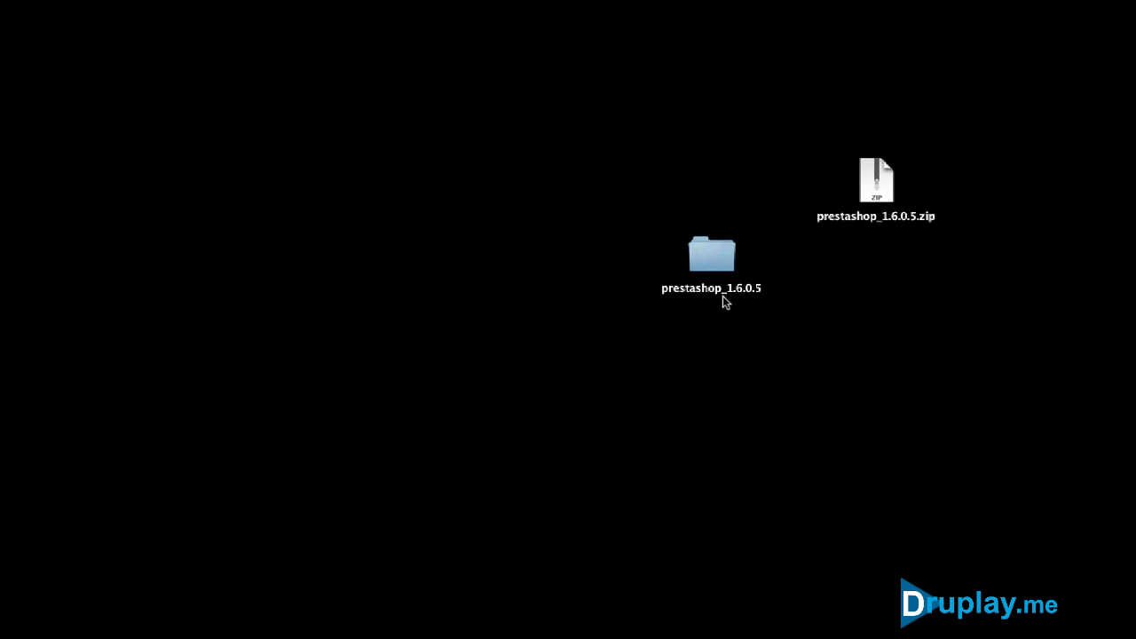
{"action": "double_click", "coordinate": [710, 262]}
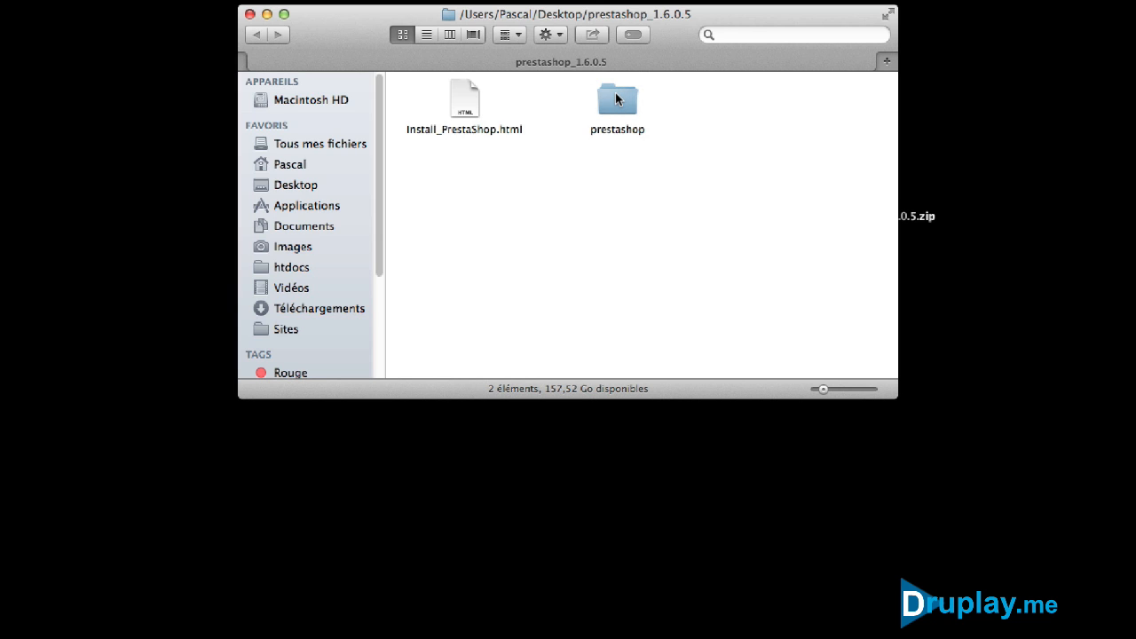
Move the prestashop folder into htdocs and verify it under Applications/MAMP/htdocs
{"action": "left_click_drag", "start_coordinate": [616, 94], "coordinate": [292, 268]}
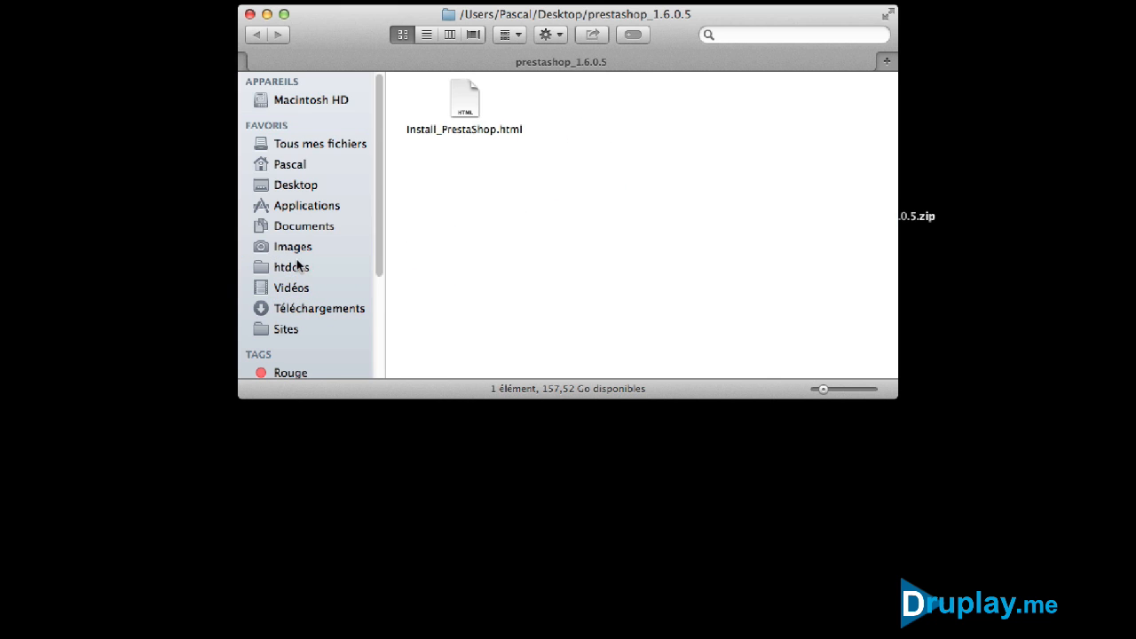
{"action": "left_click", "coordinate": [291, 206]}
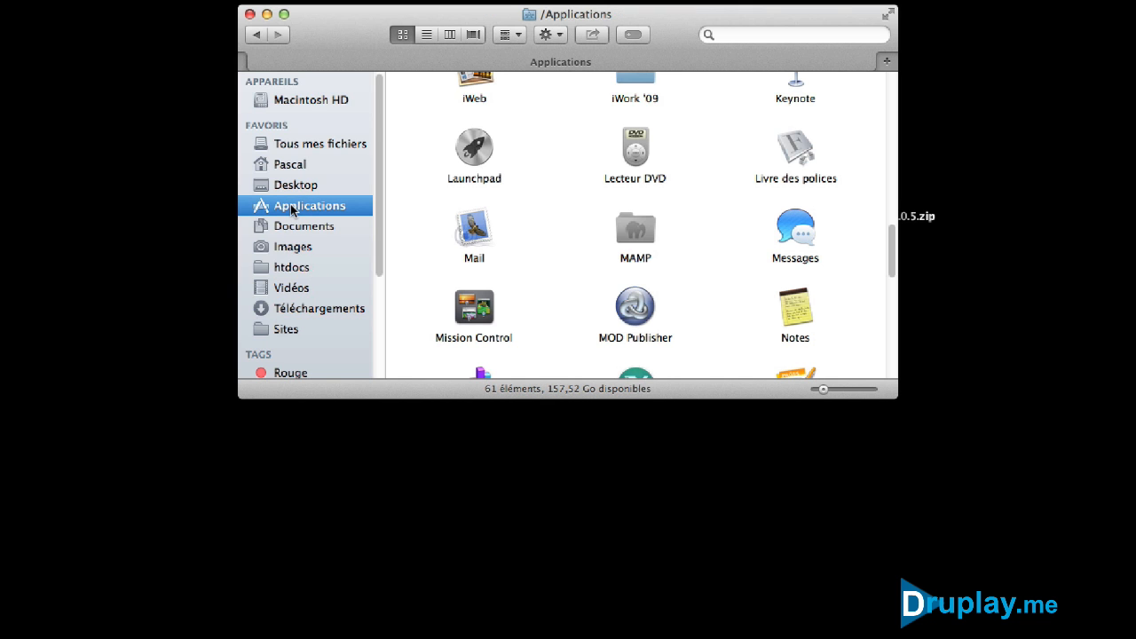
{"action": "double_click", "coordinate": [630, 233]}
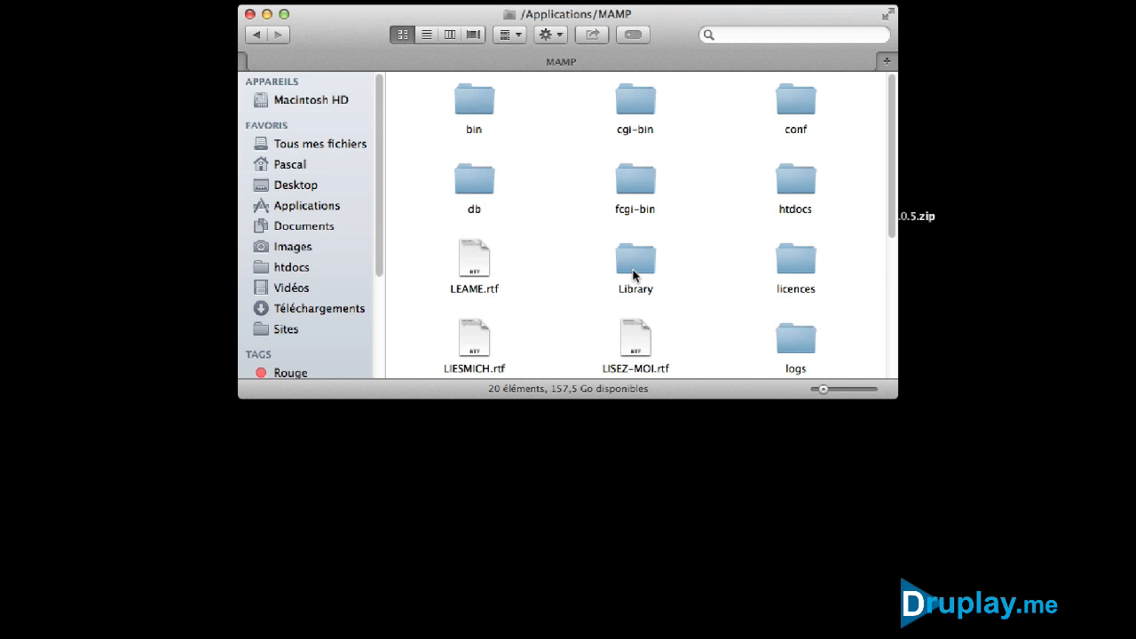
{"action": "double_click", "coordinate": [797, 177]}
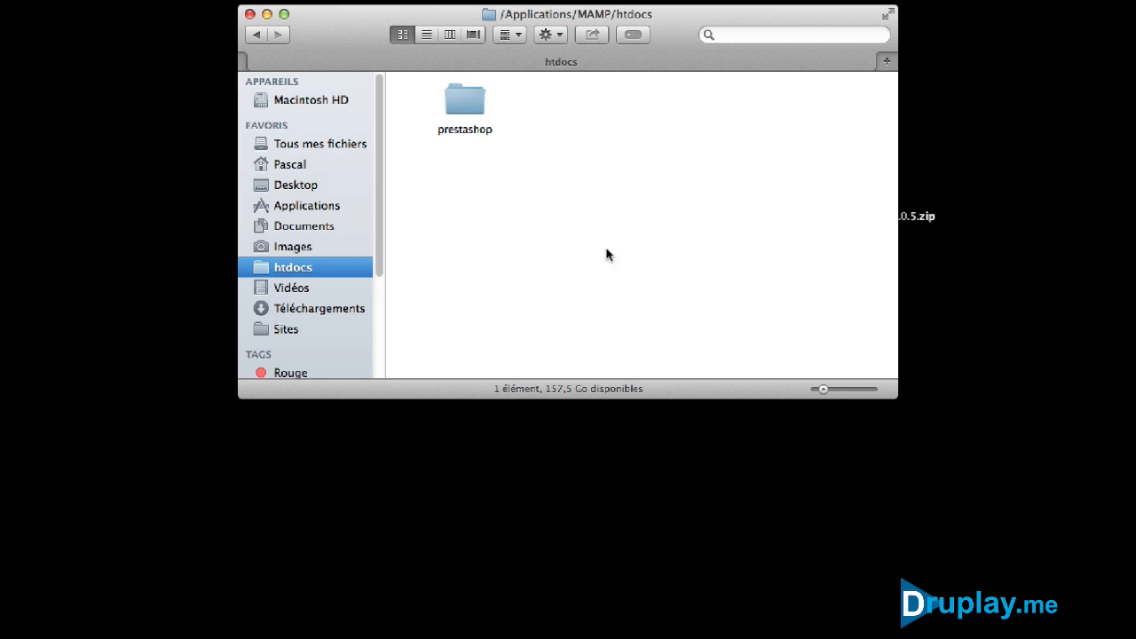
{"action": "double_click", "coordinate": [472, 99]}
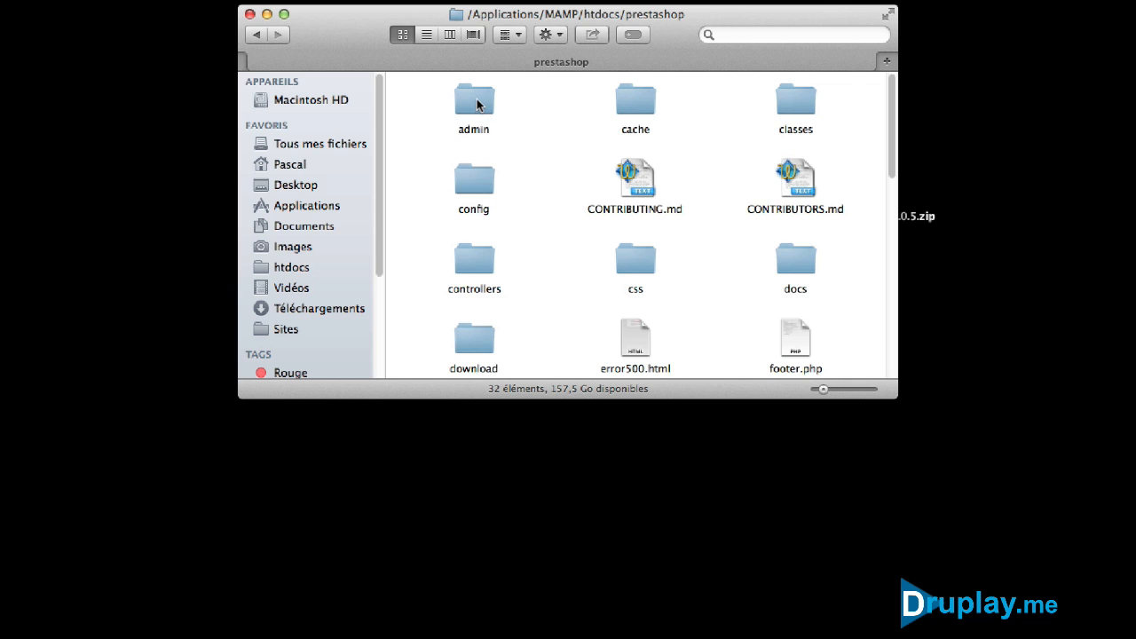
{"action": "scroll", "coordinate": [520, 177], "scroll_direction": "down", "scroll_amount": 2}
{"action": "scroll", "coordinate": [533, 183], "scroll_direction": "down", "scroll_amount": 1}
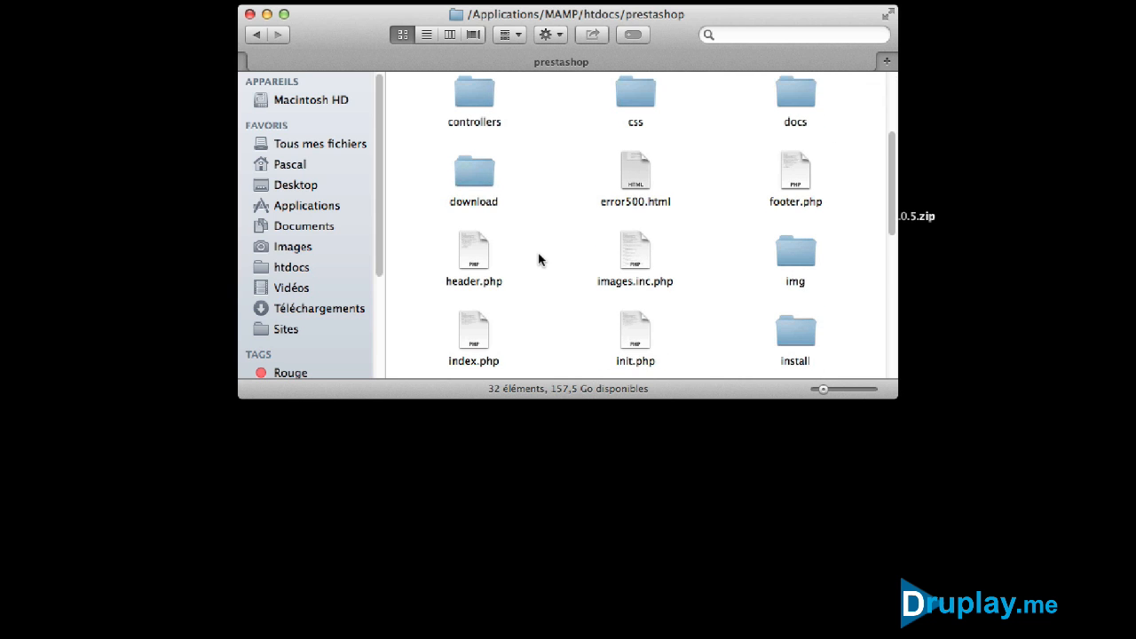
{"action": "scroll", "coordinate": [538, 254], "scroll_direction": "down", "scroll_amount": 2}
{"action": "scroll", "coordinate": [710, 234], "scroll_direction": "down", "scroll_amount": 3}
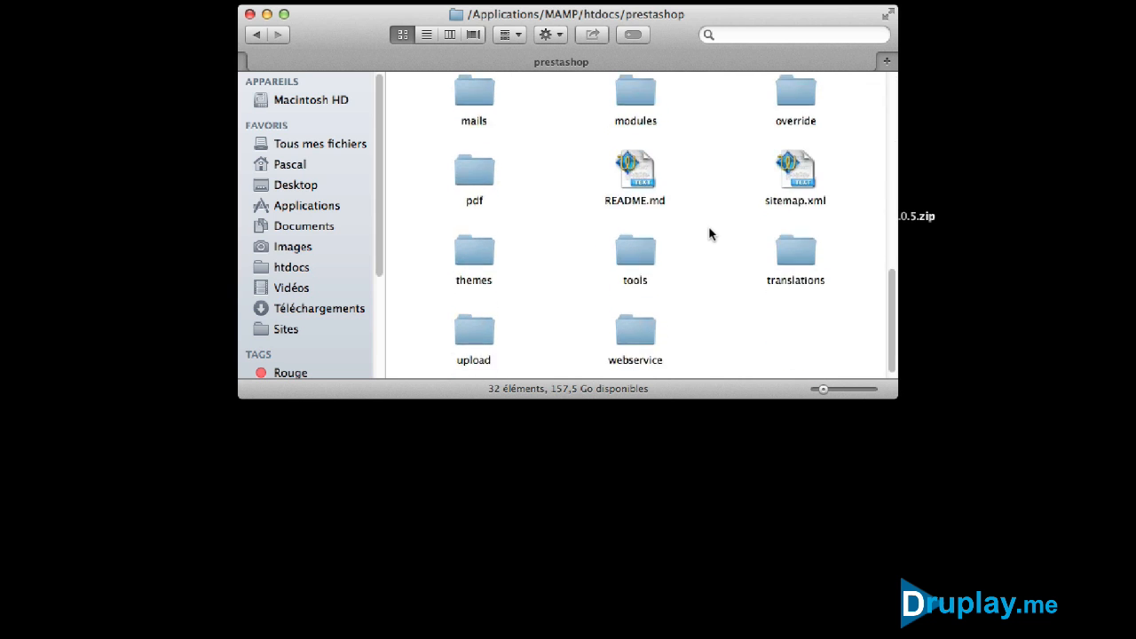
{"action": "scroll", "coordinate": [710, 233], "scroll_direction": "up", "scroll_amount": 10}
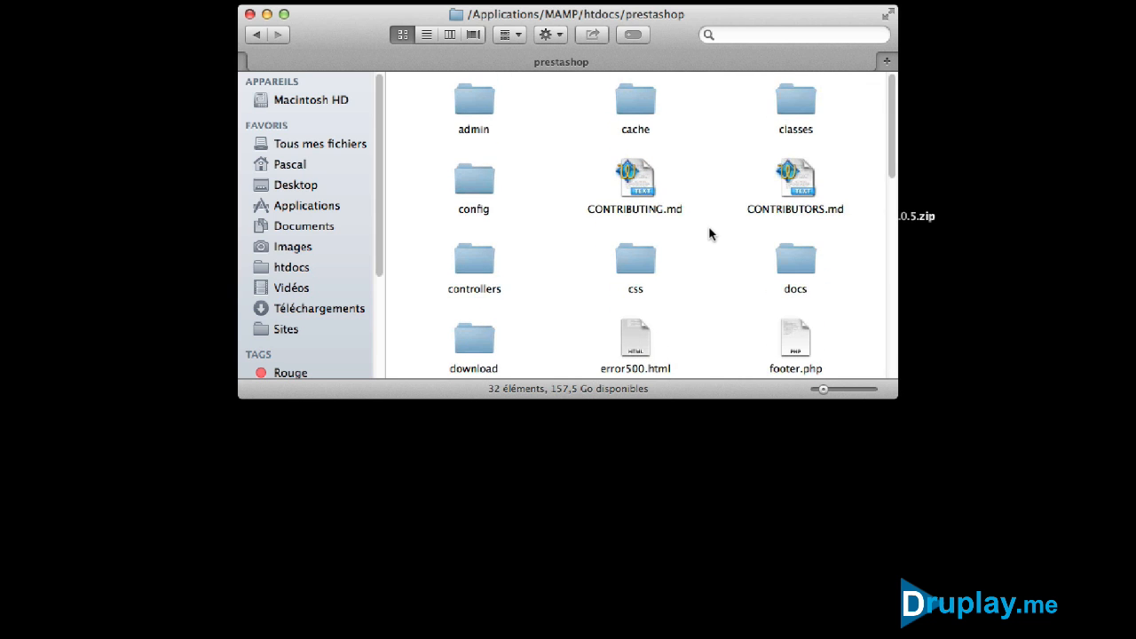
Close the Finder windows, recheck the leftover prestashop_1.6.0.5 folder, and close it
{"action": "left_click", "coordinate": [250, 15]}
{"action": "left_click", "coordinate": [503, 328]}
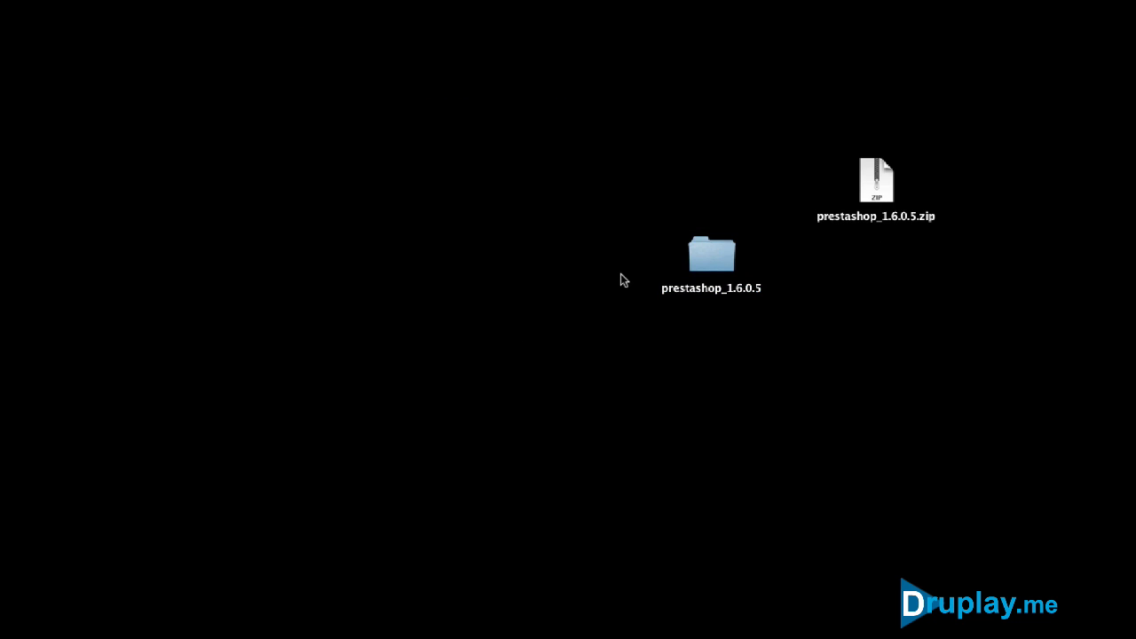
{"action": "double_click", "coordinate": [707, 255]}
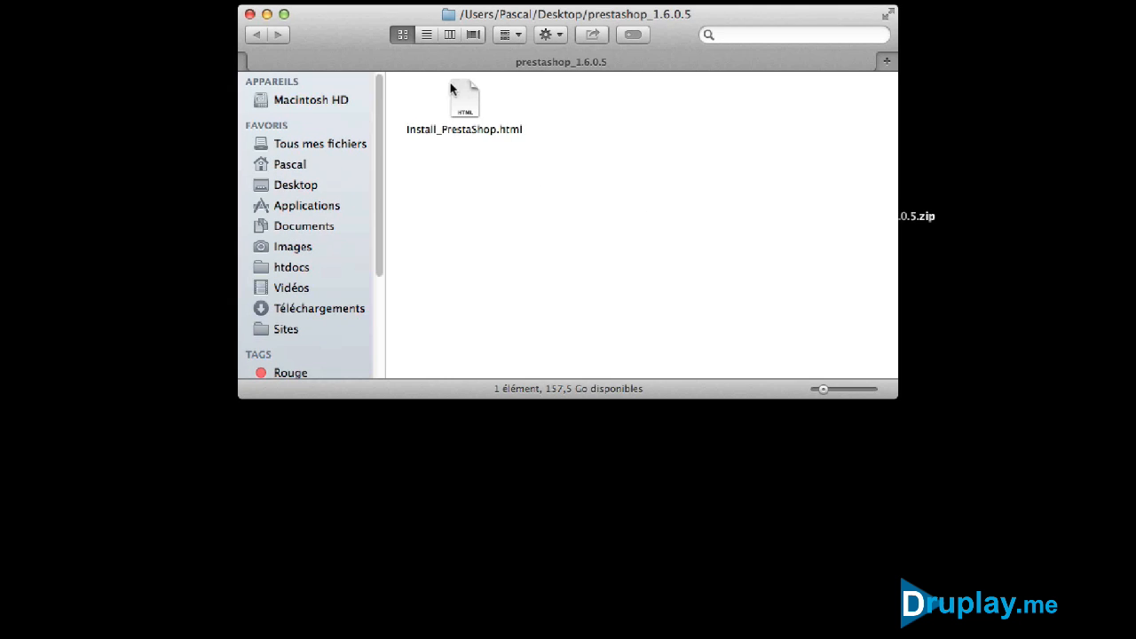
{"action": "left_click", "coordinate": [250, 14]}
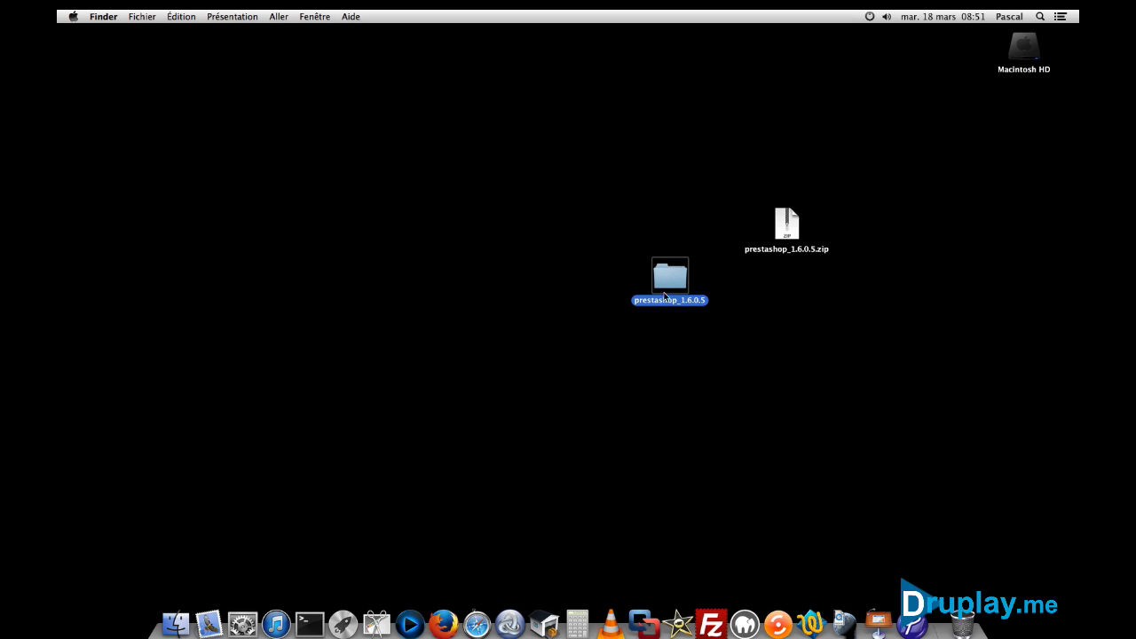
Trash the prestashop_1.6.0.5 folder and start MAMP's servers with the administrator password
{"action": "left_click_drag", "start_coordinate": [734, 351], "coordinate": [963, 621]}
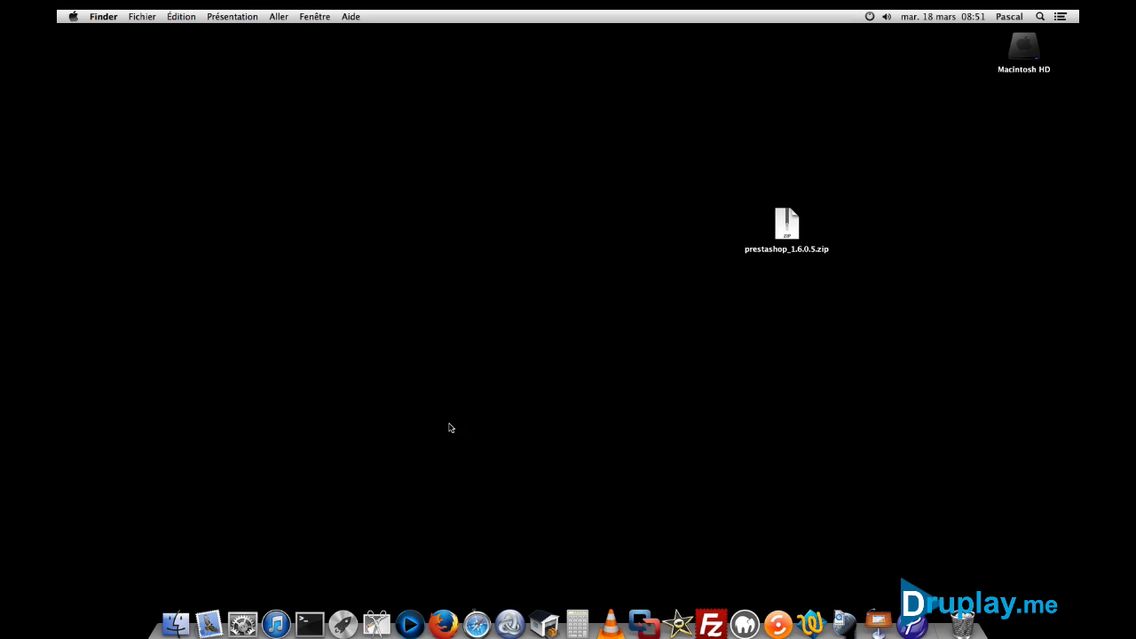
{"action": "left_click", "coordinate": [745, 624]}
{"action": "left_click", "coordinate": [648, 288]}
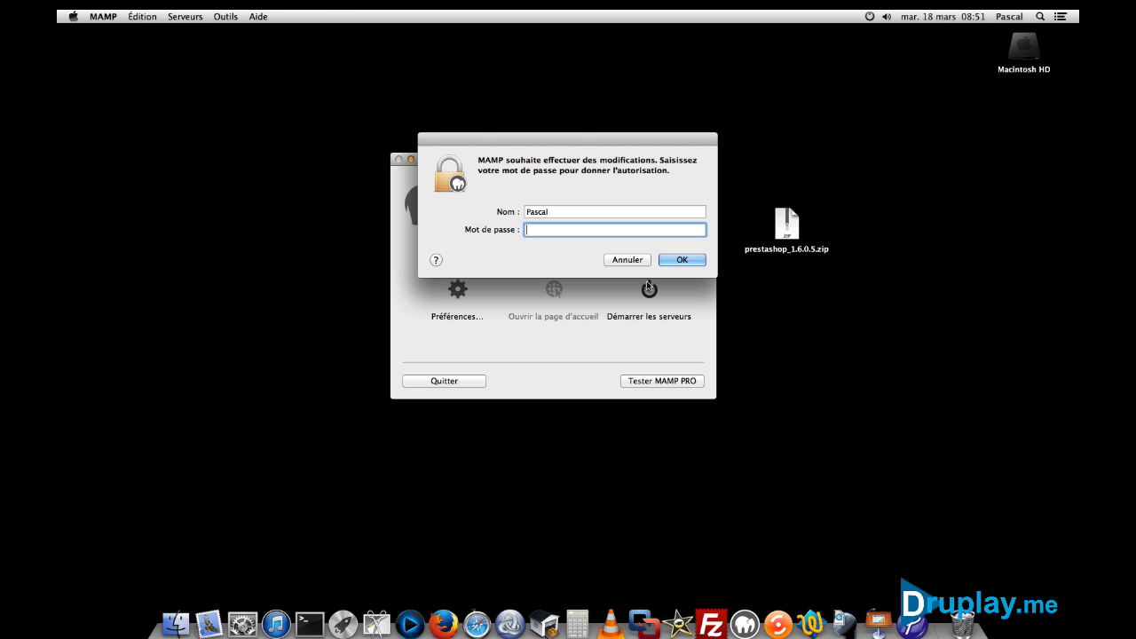
{"action": "type", "text": "•••••"}
{"action": "key", "text": "Return"}
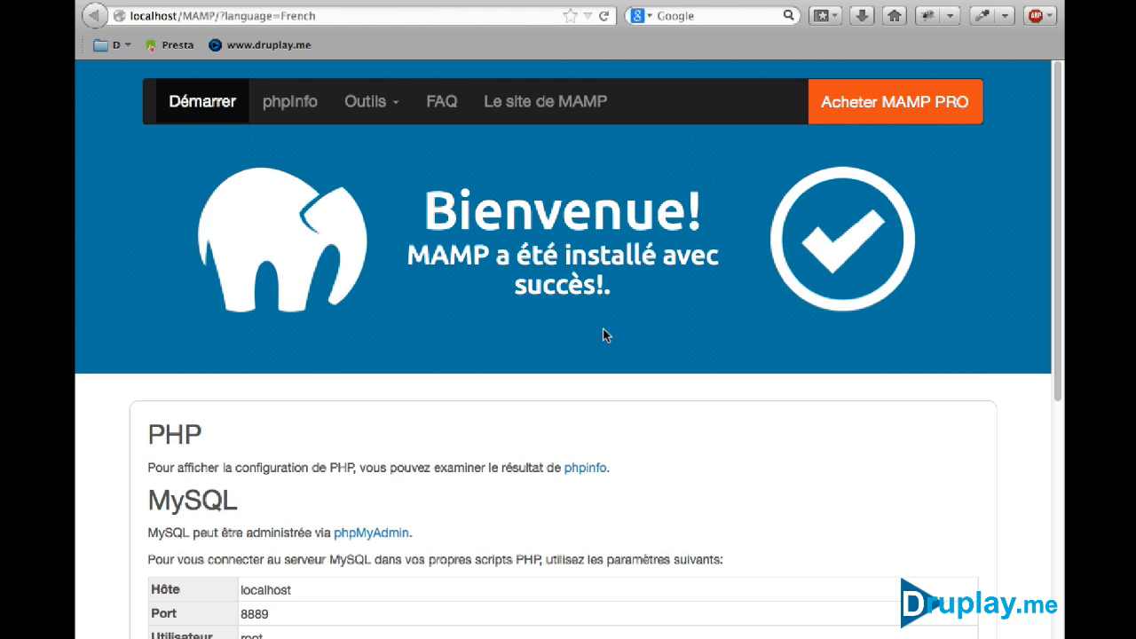
Create an empty database named presta01 in phpMyAdmin
{"action": "left_click", "coordinate": [371, 101]}
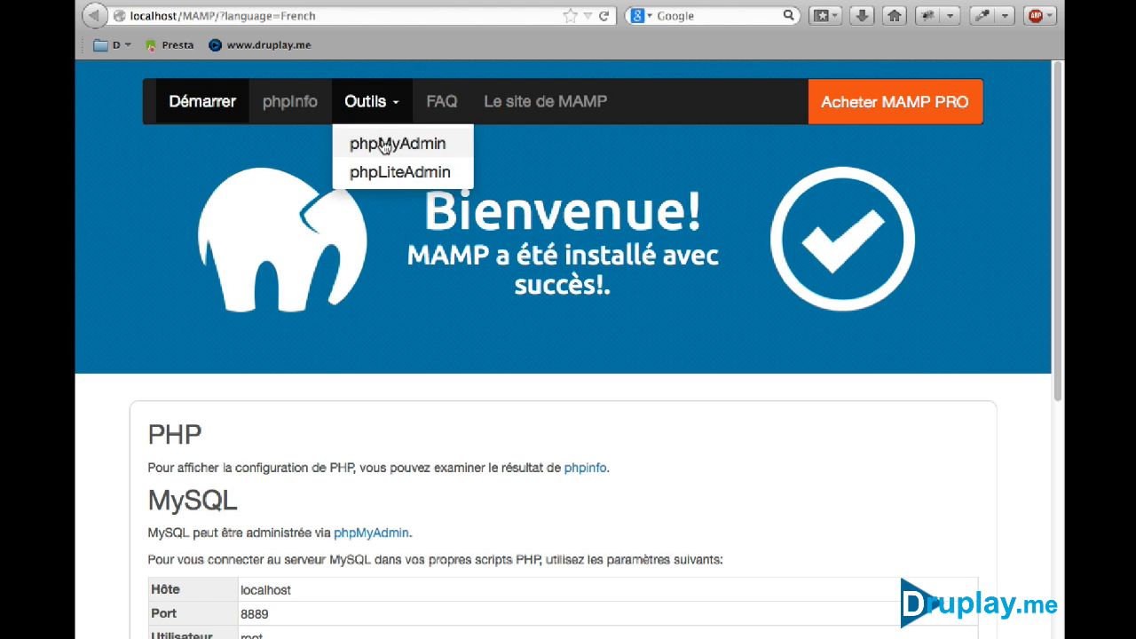
{"action": "left_click", "coordinate": [384, 145]}
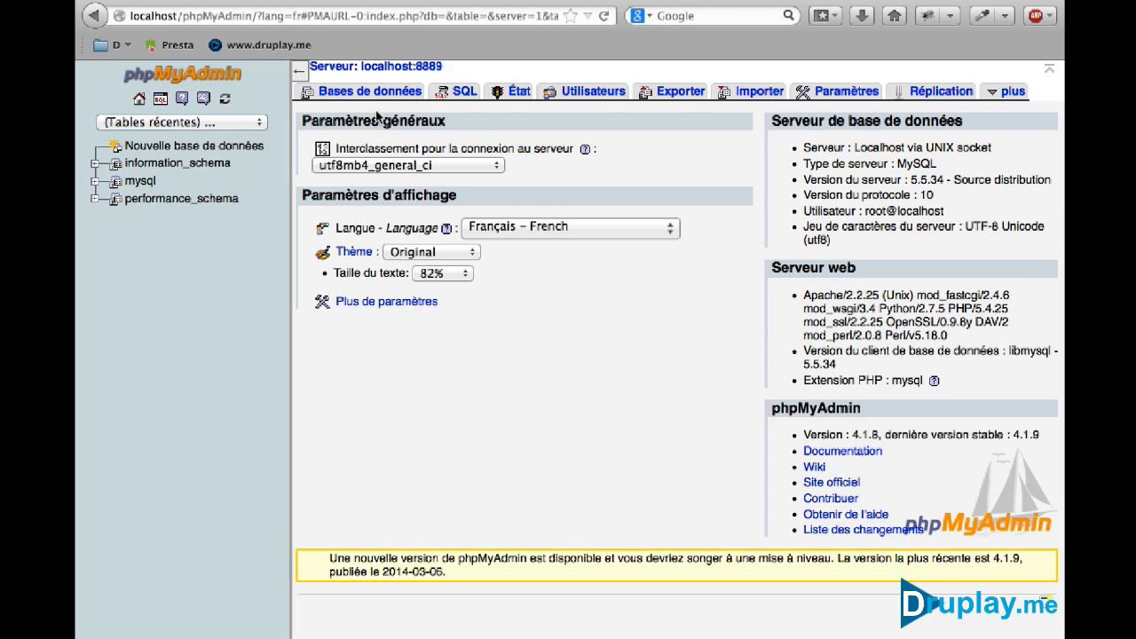
{"action": "left_click", "coordinate": [377, 92]}
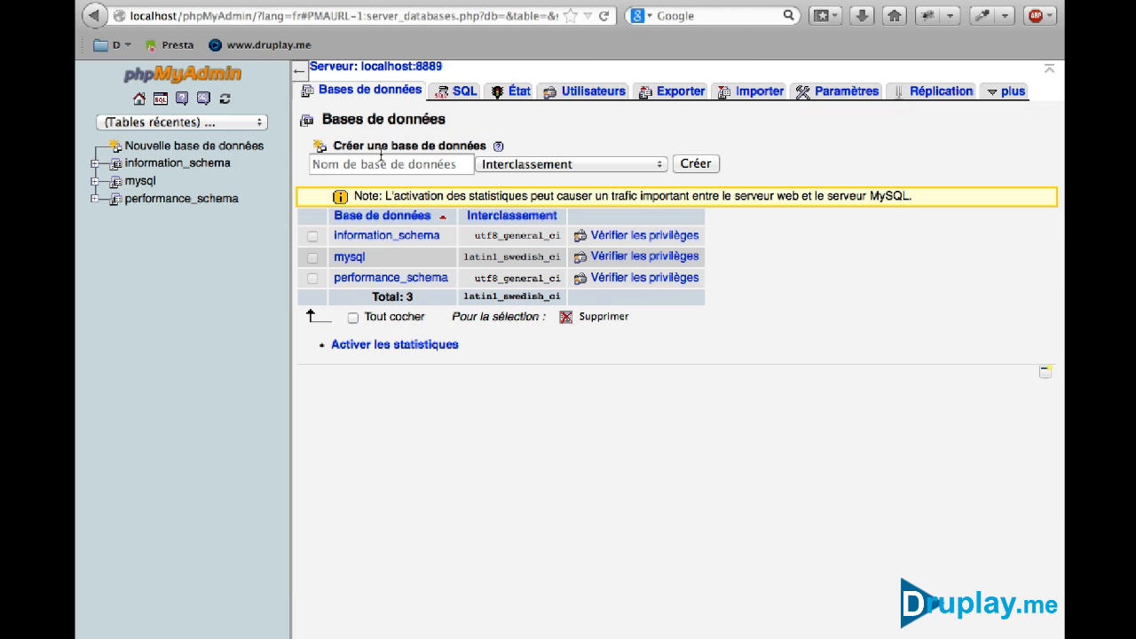
{"action": "left_click", "coordinate": [382, 156]}
{"action": "type", "text": "pres"}
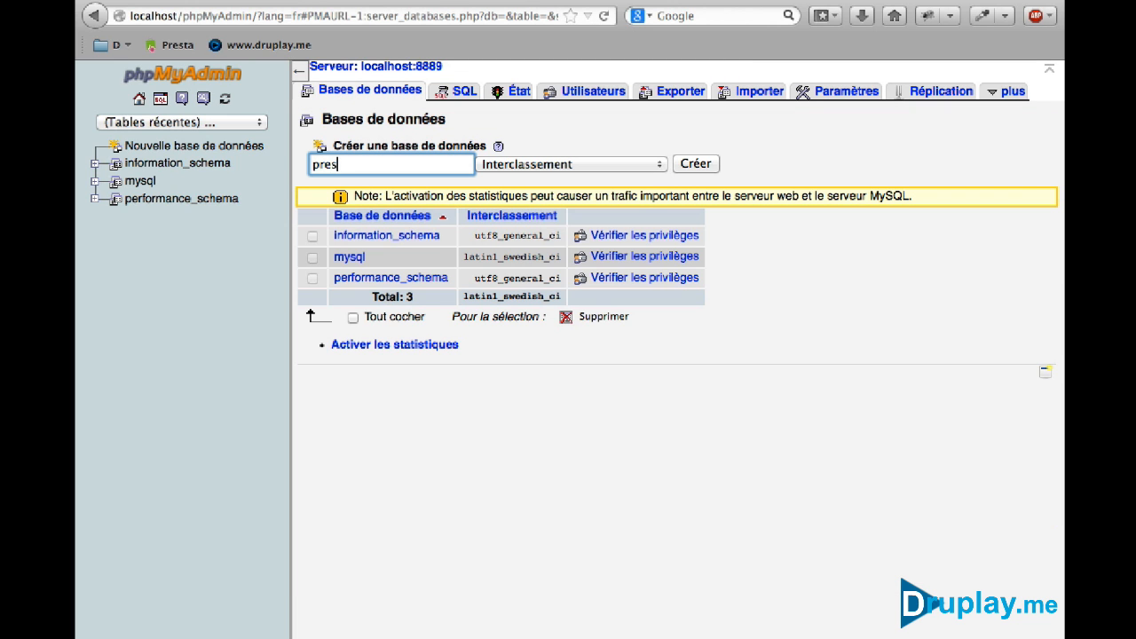
{"action": "type", "text": "ta01"}
{"action": "left_click", "coordinate": [691, 164]}
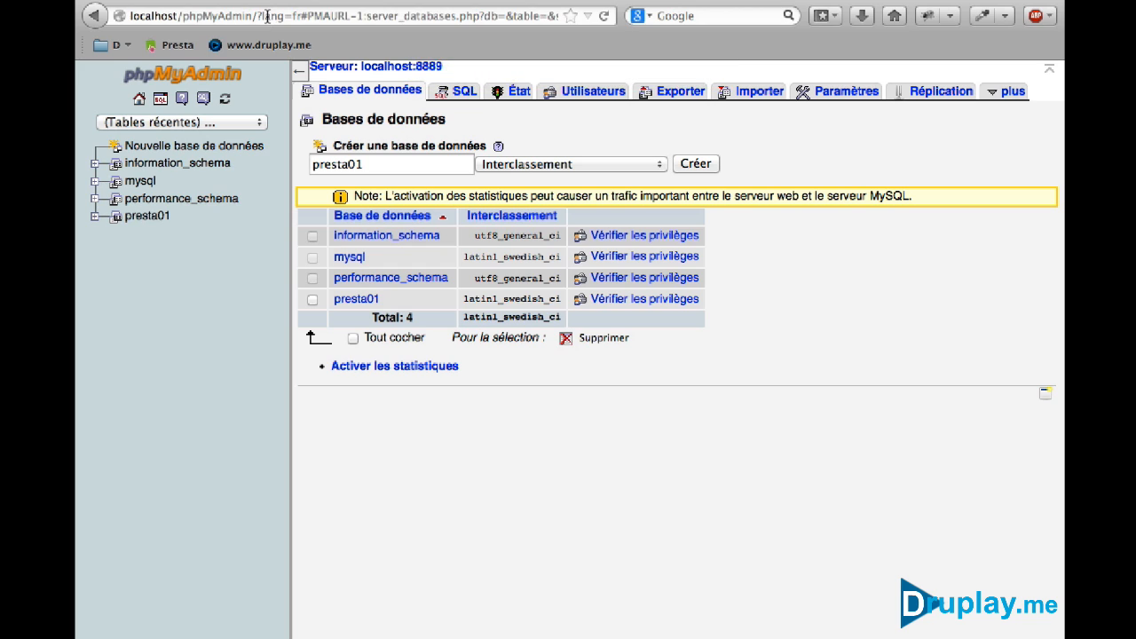
Load the PrestaShop installer at 127.0.0.1/prestashop
{"action": "left_click", "coordinate": [267, 16]}
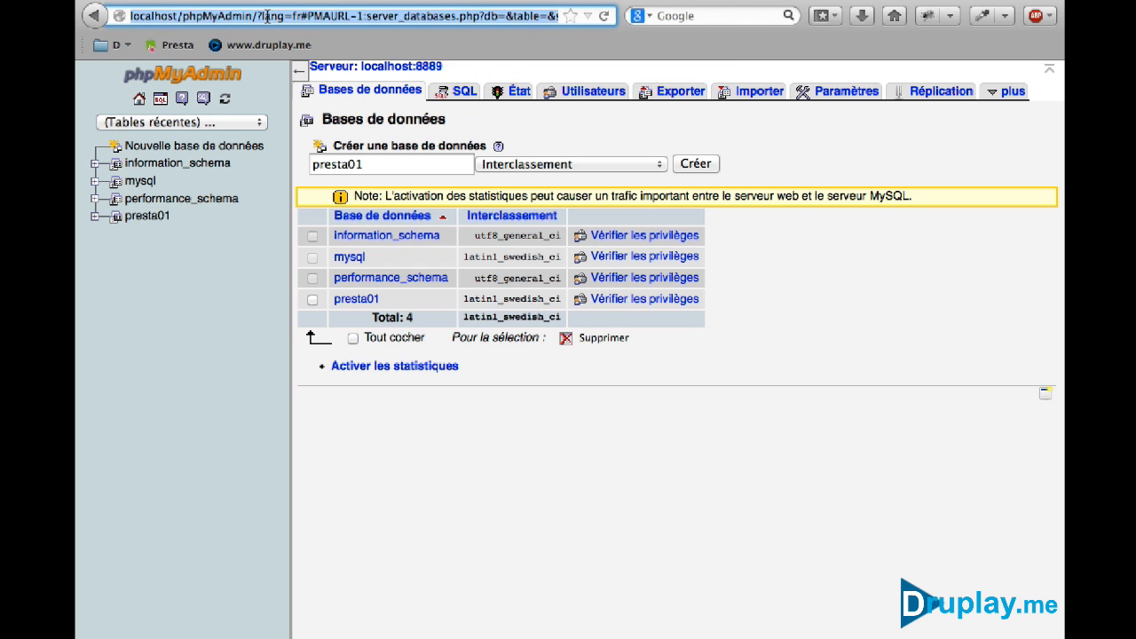
{"action": "type", "text": "127"}
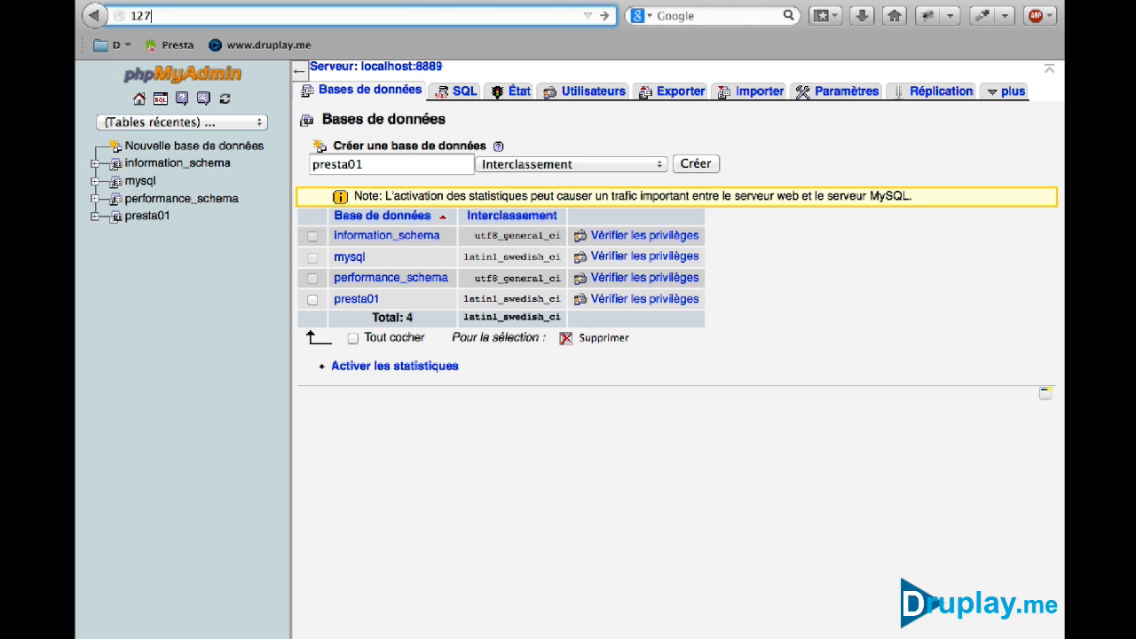
{"action": "type", "text": ".0.0.1"}
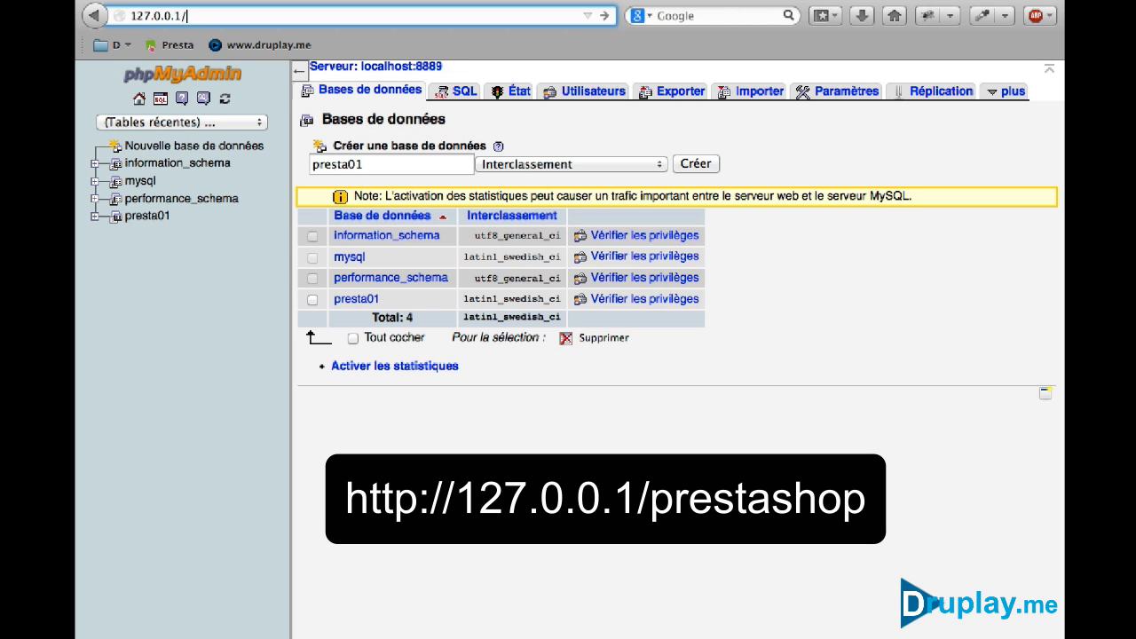
{"action": "type", "text": "/prestashop"}
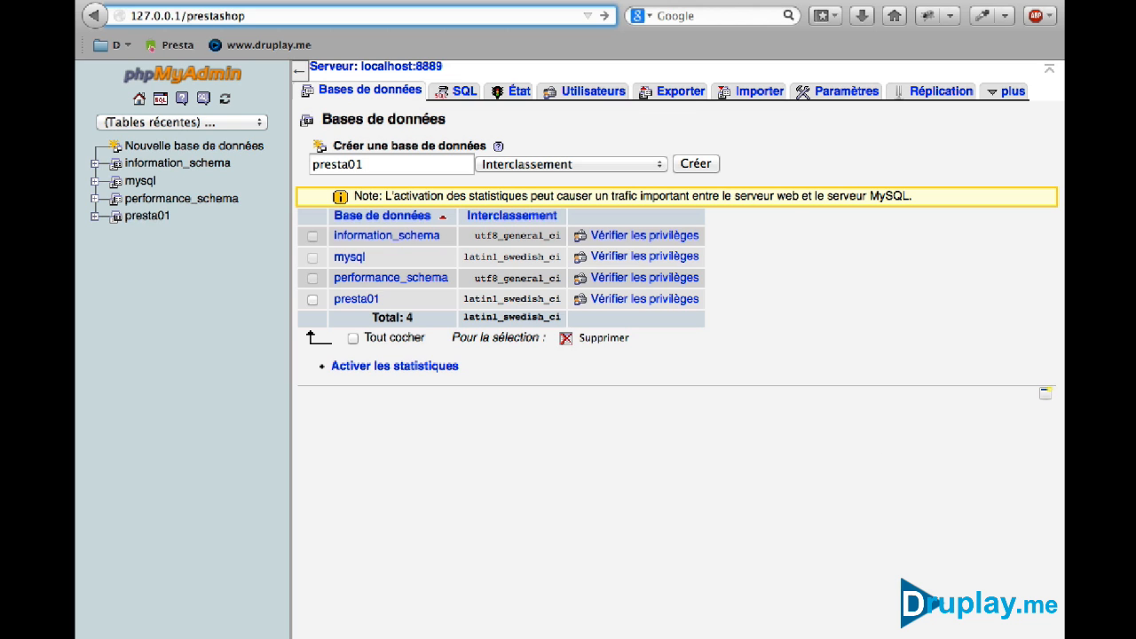
{"action": "key", "text": "Return"}
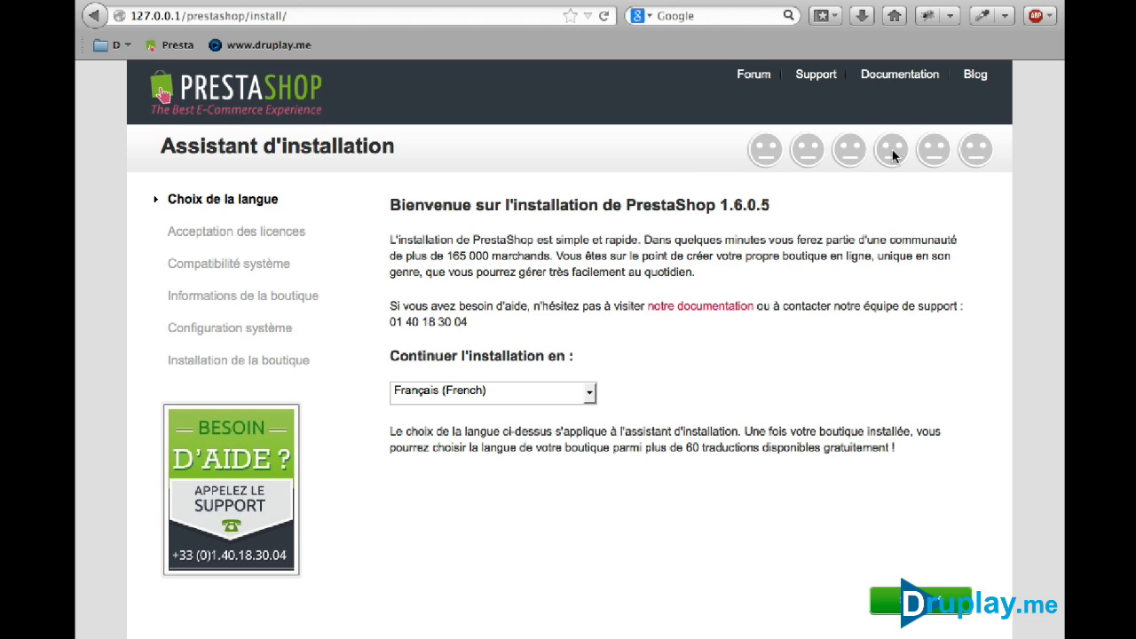
Keep the default language and accept the PrestaShop licence terms
{"action": "left_click", "coordinate": [894, 601]}
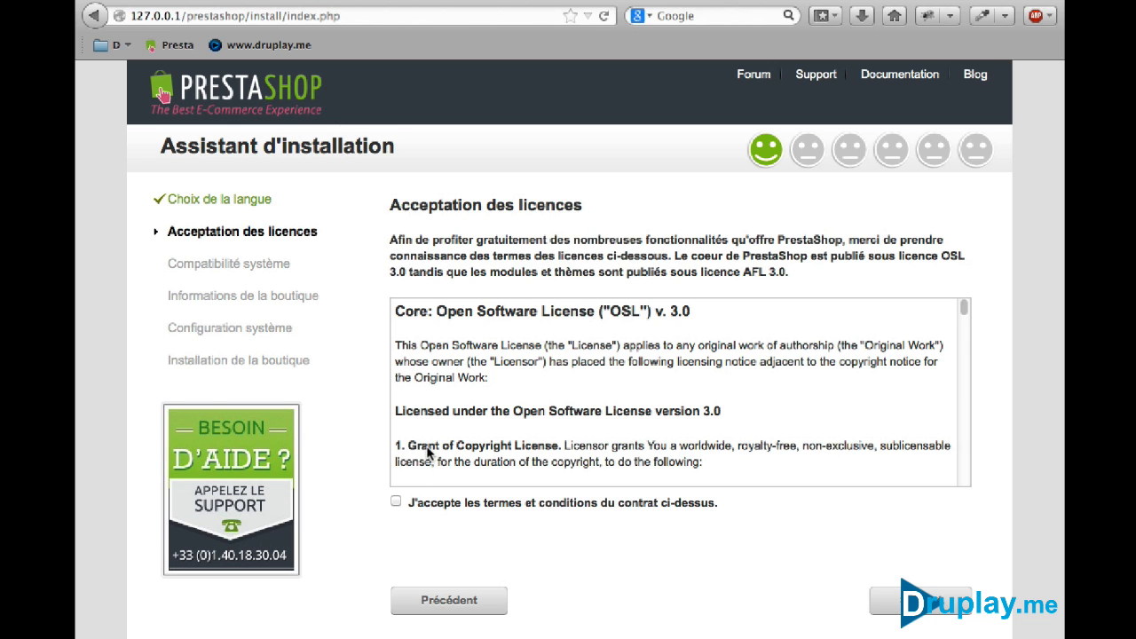
{"action": "left_click", "coordinate": [396, 501]}
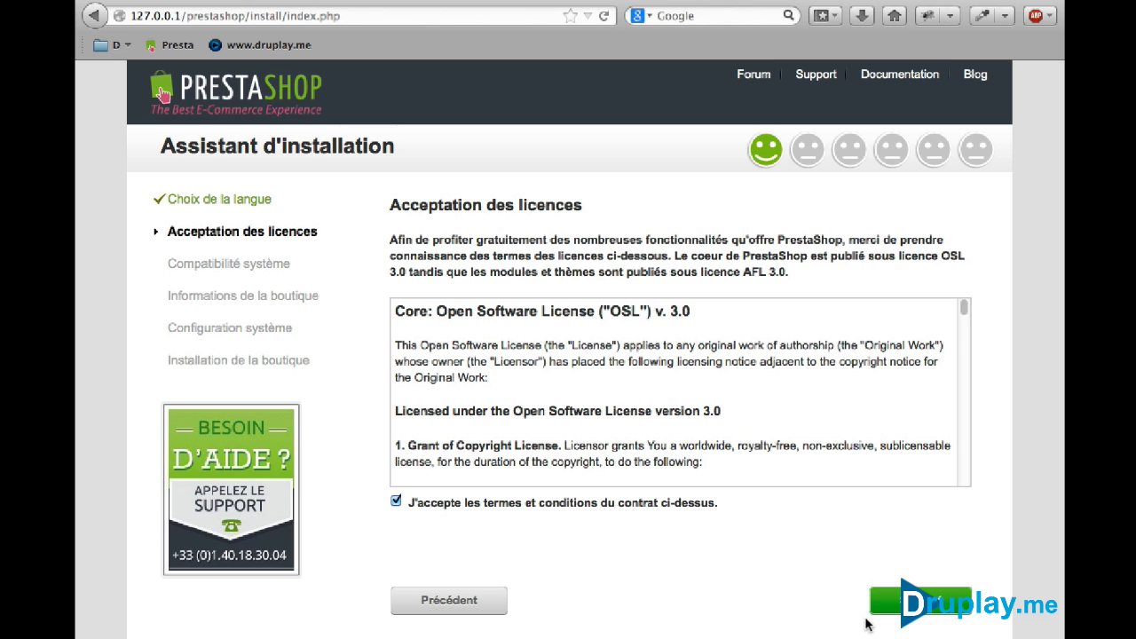
{"action": "left_click", "coordinate": [932, 601]}
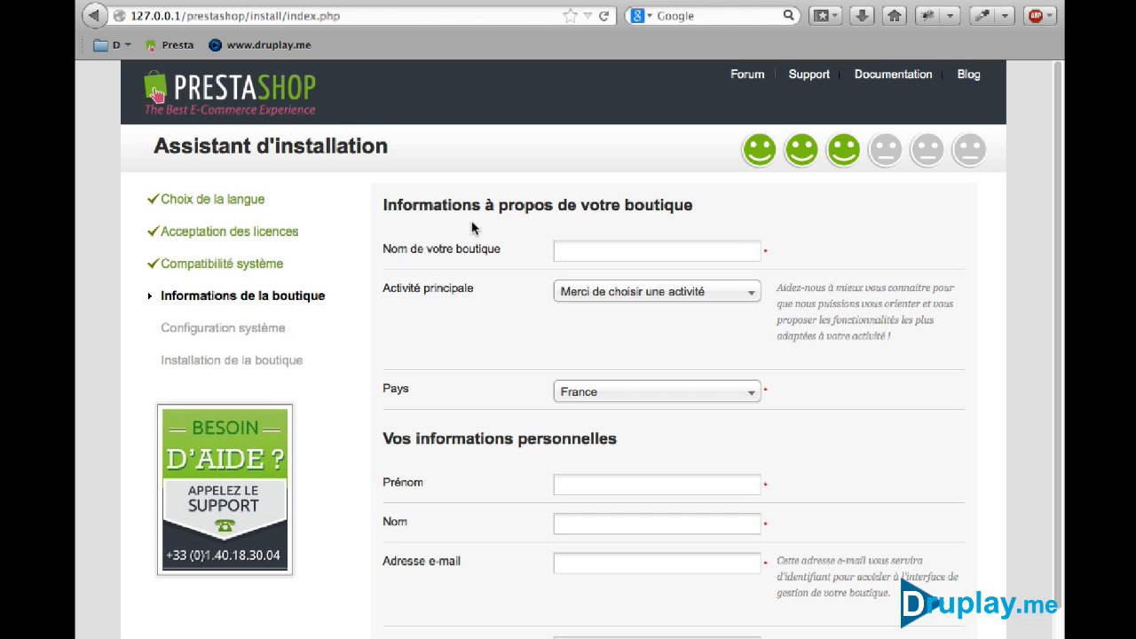
Name the shop 'Marcheur Nordique' with Sports et loisirs as its main activity
{"action": "left_click", "coordinate": [578, 249]}
{"action": "type", "text": "Marcheur"}
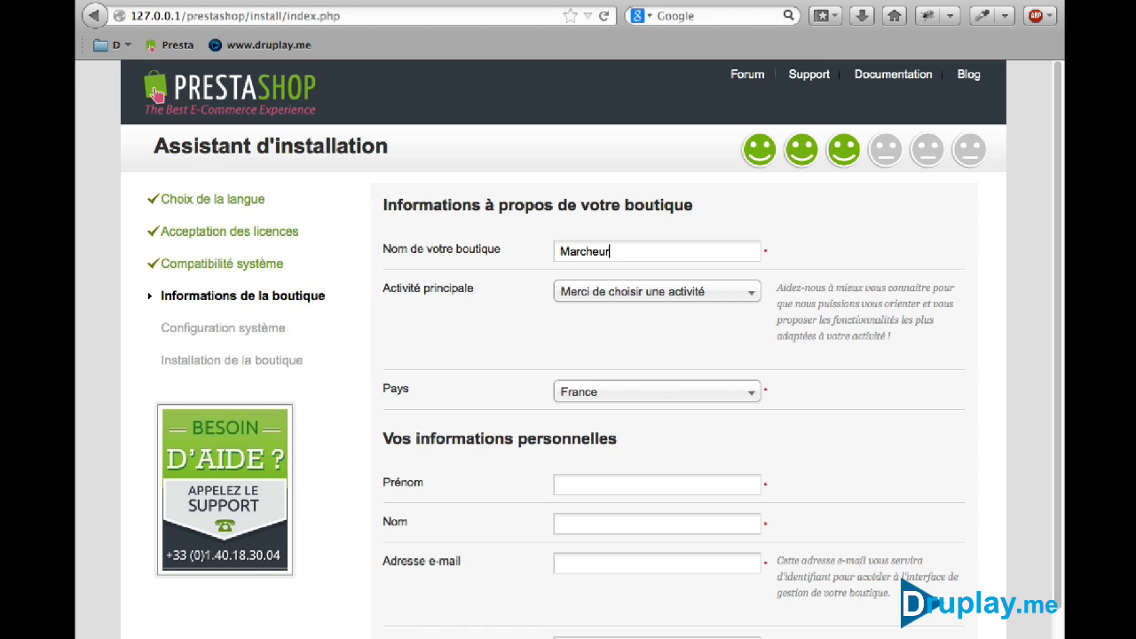
{"action": "type", "text": " Nordique"}
{"action": "left_click", "coordinate": [657, 291]}
{"action": "scroll", "coordinate": [701, 443], "scroll_direction": "down", "scroll_amount": 2}
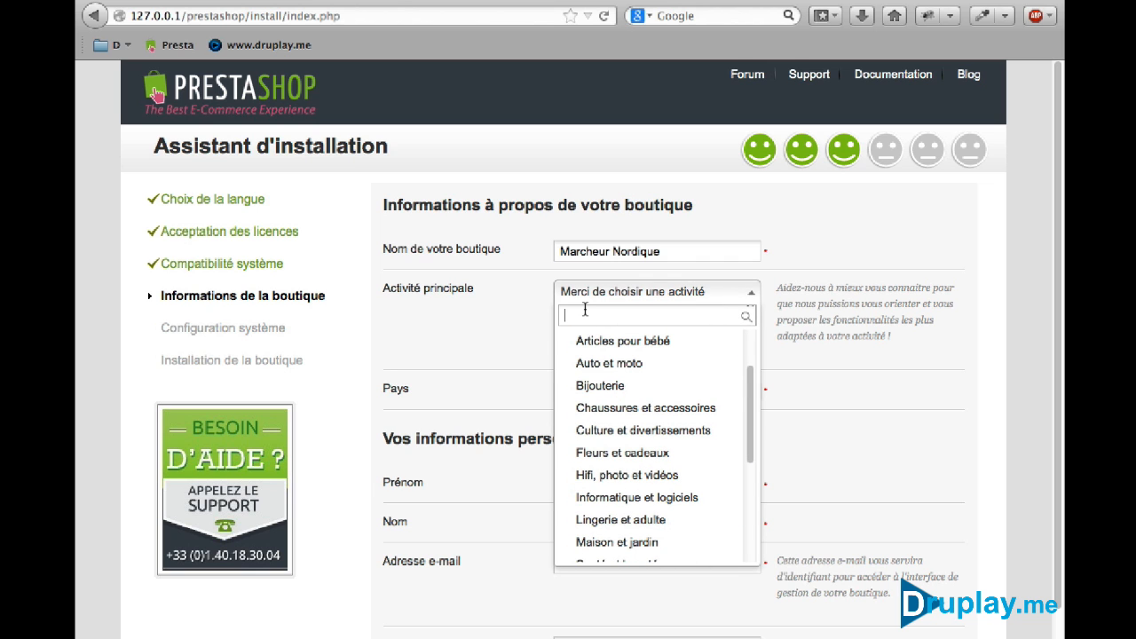
{"action": "type", "text": "sport"}
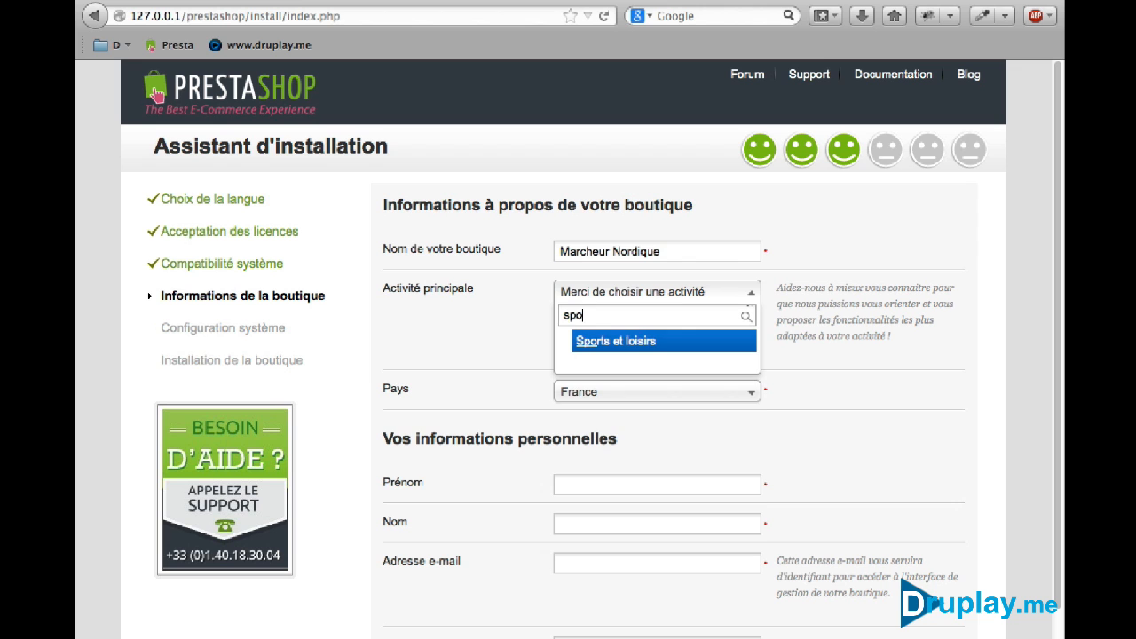
{"action": "left_click", "coordinate": [604, 339]}
{"action": "left_click", "coordinate": [613, 294]}
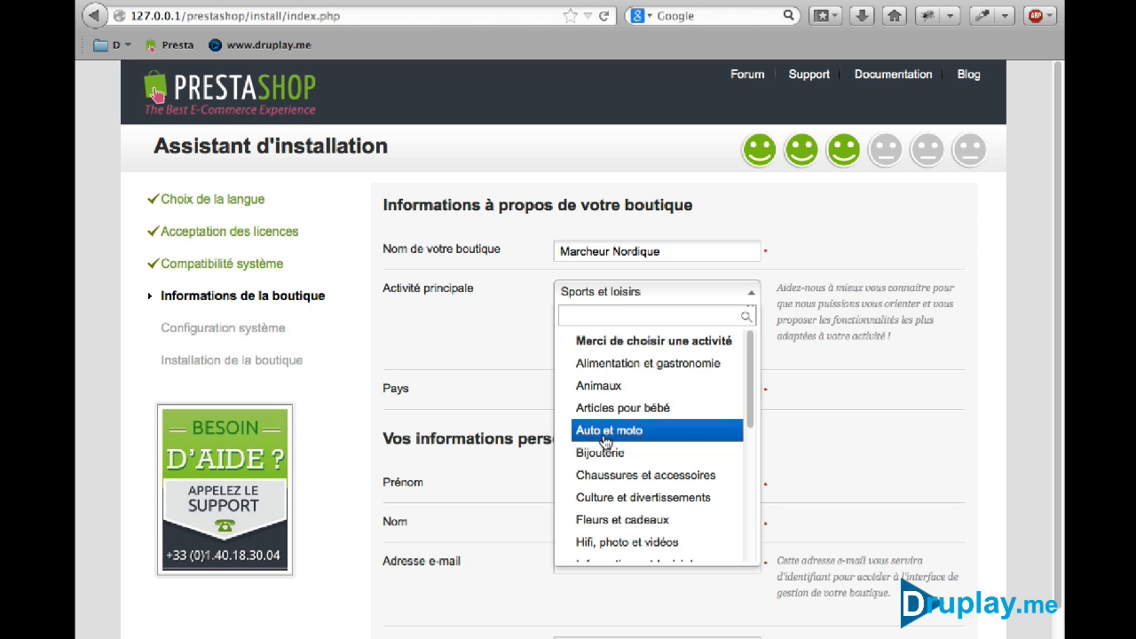
{"action": "scroll", "coordinate": [621, 435], "scroll_direction": "down", "scroll_amount": 6}
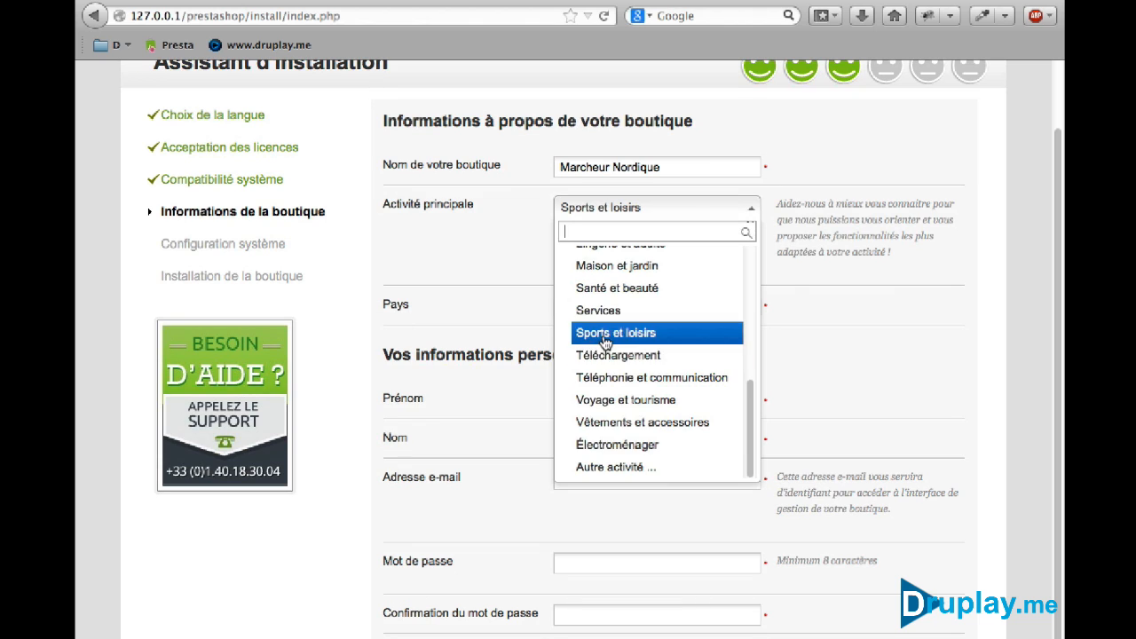
{"action": "left_click", "coordinate": [606, 335]}
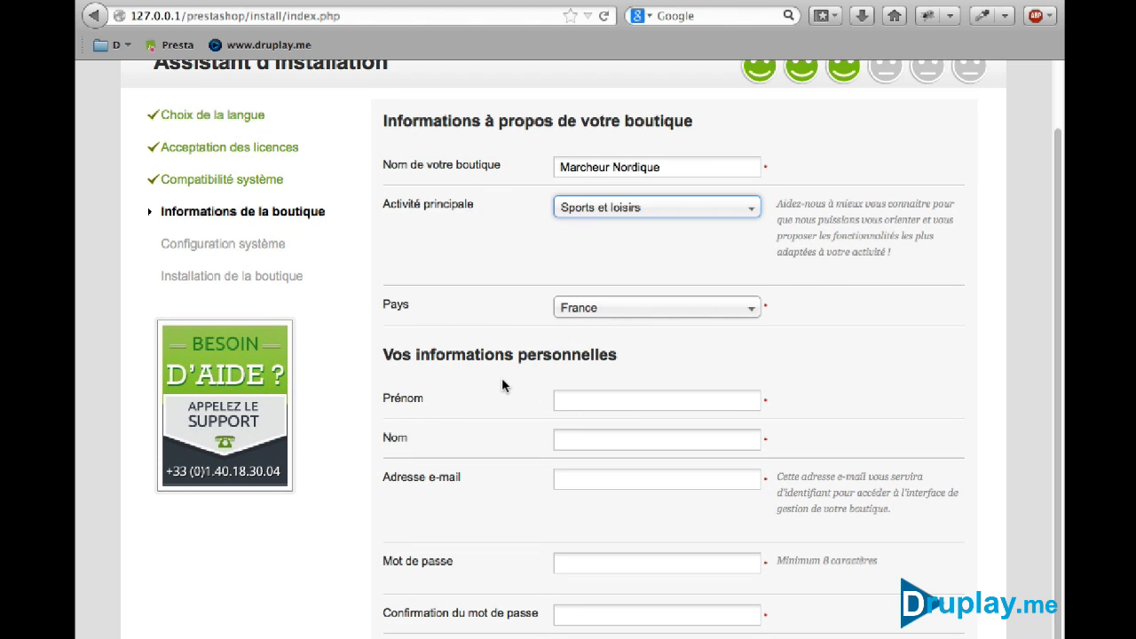
Enter the admin's name, e-mail and password twice, decline the newsletter, and submit
{"action": "left_click", "coordinate": [575, 399]}
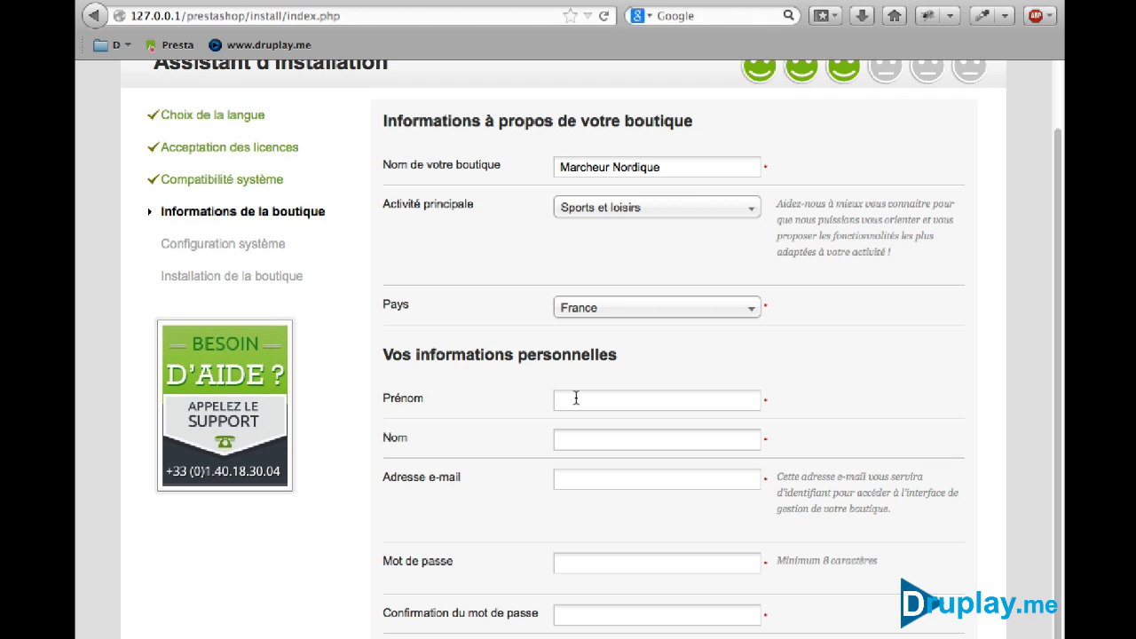
{"action": "type", "text": "Pasca"}
{"action": "type", "text": "Drupl"}
{"action": "type", "text": "ay.me"}
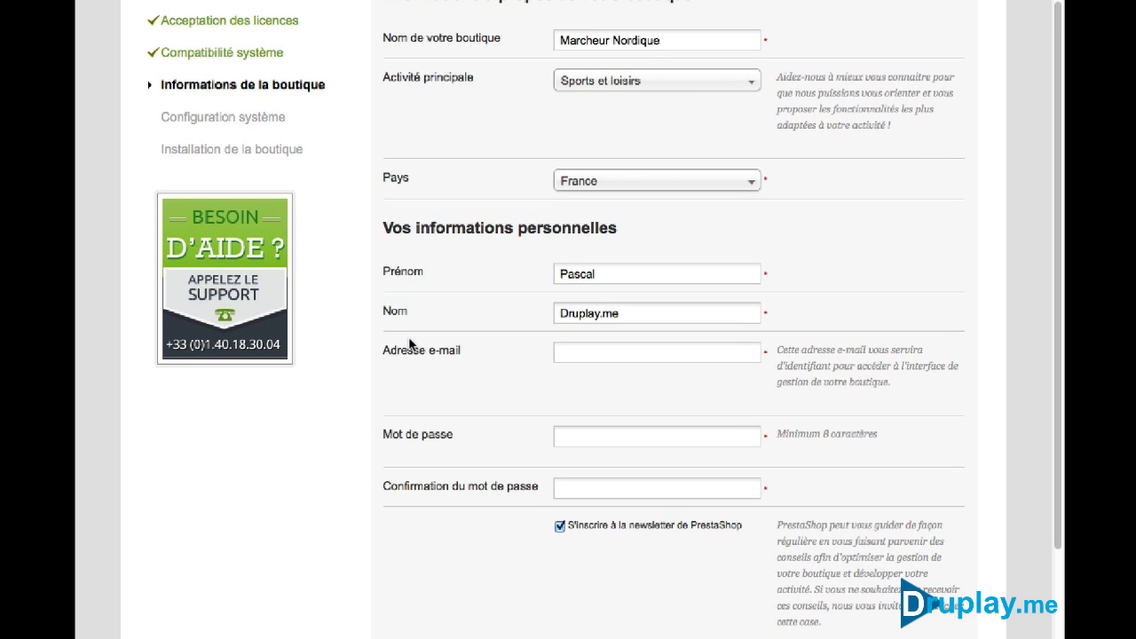
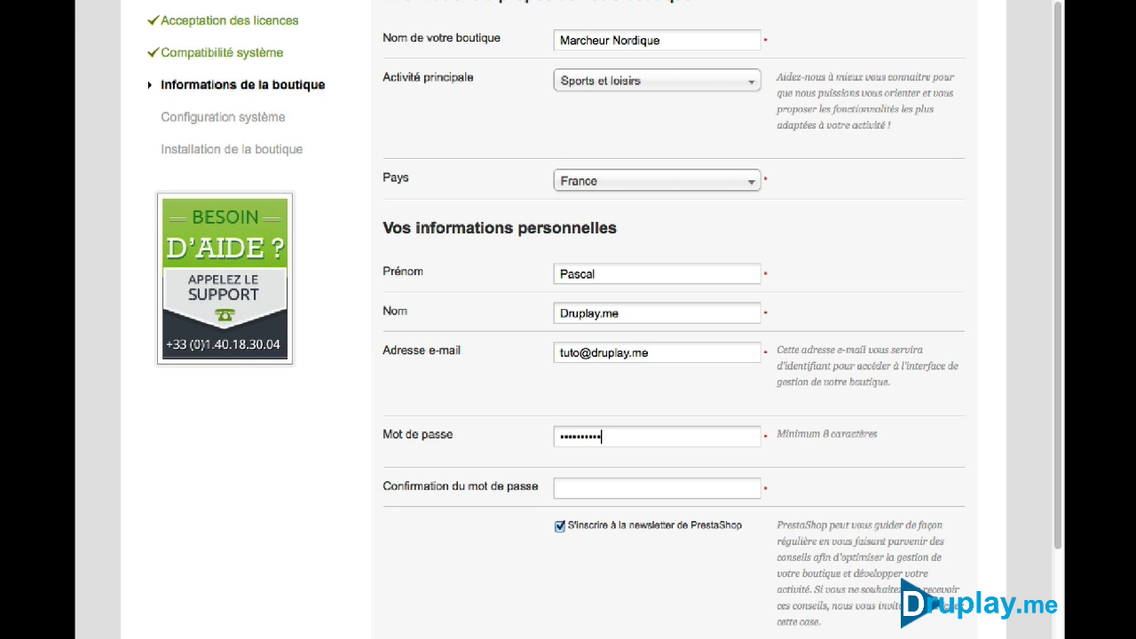
{"action": "key", "text": "Tab"}
{"action": "type", "text": "••••••••••"}
{"action": "scroll", "coordinate": [527, 537], "scroll_direction": "down", "scroll_amount": 1}
{"action": "scroll", "coordinate": [524, 529], "scroll_direction": "down", "scroll_amount": 3}
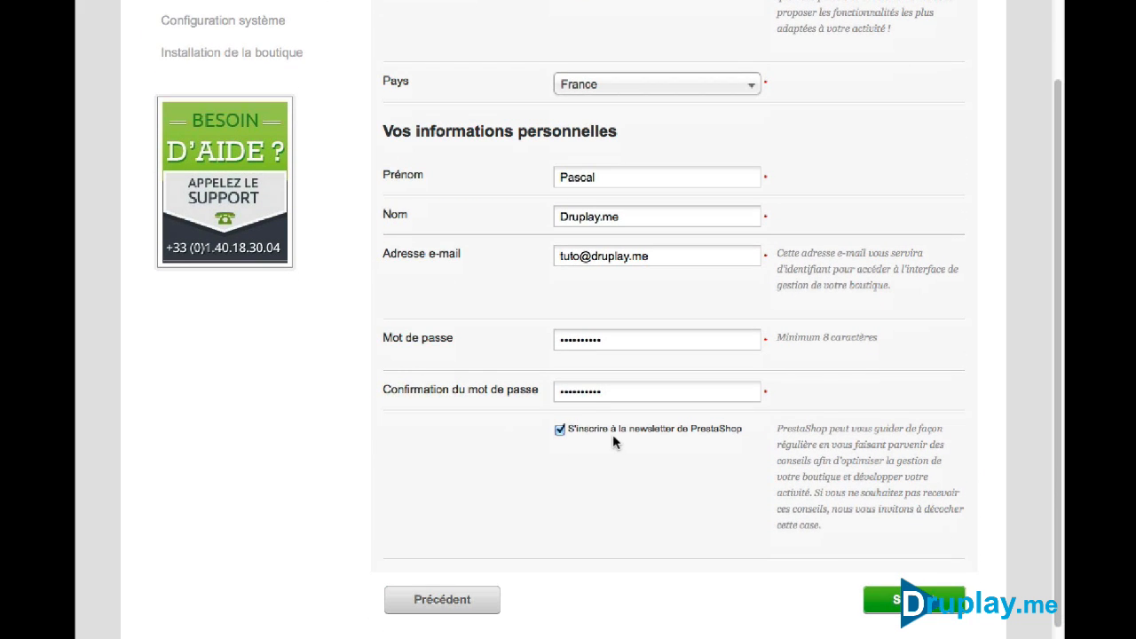
{"action": "left_click", "coordinate": [560, 429]}
{"action": "left_click", "coordinate": [917, 612]}
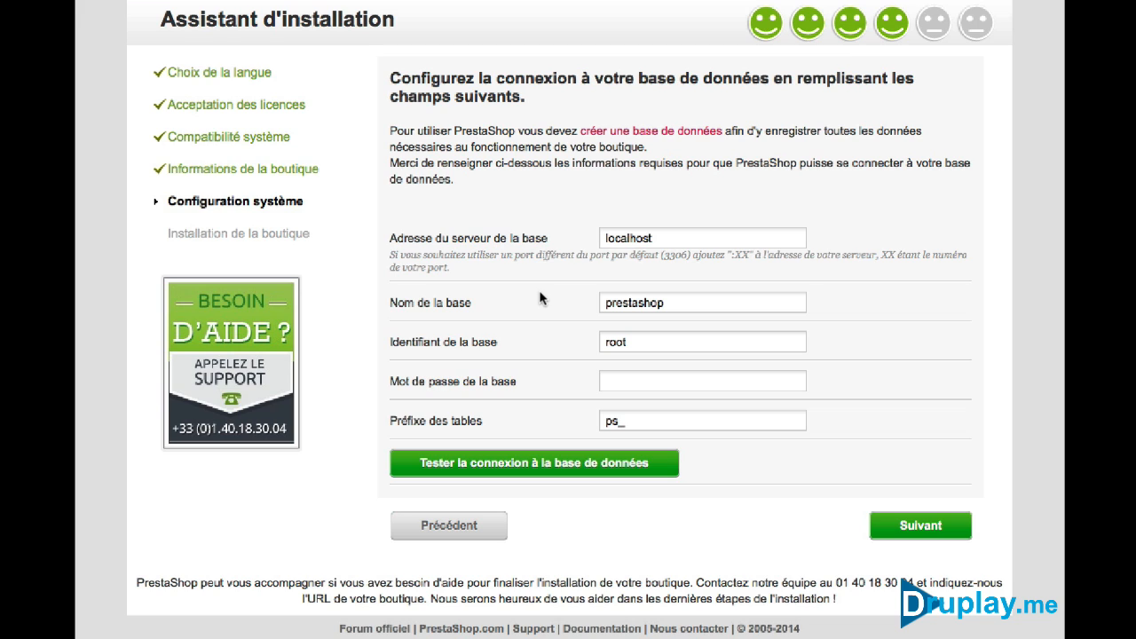
Set the database name to presta01 with its password, test the connection, and run the install
{"action": "double_click", "coordinate": [658, 303]}
{"action": "type", "text": "presta01"}
{"action": "left_click", "coordinate": [611, 380]}
{"action": "type", "text": "•"}
{"action": "left_click", "coordinate": [488, 470]}
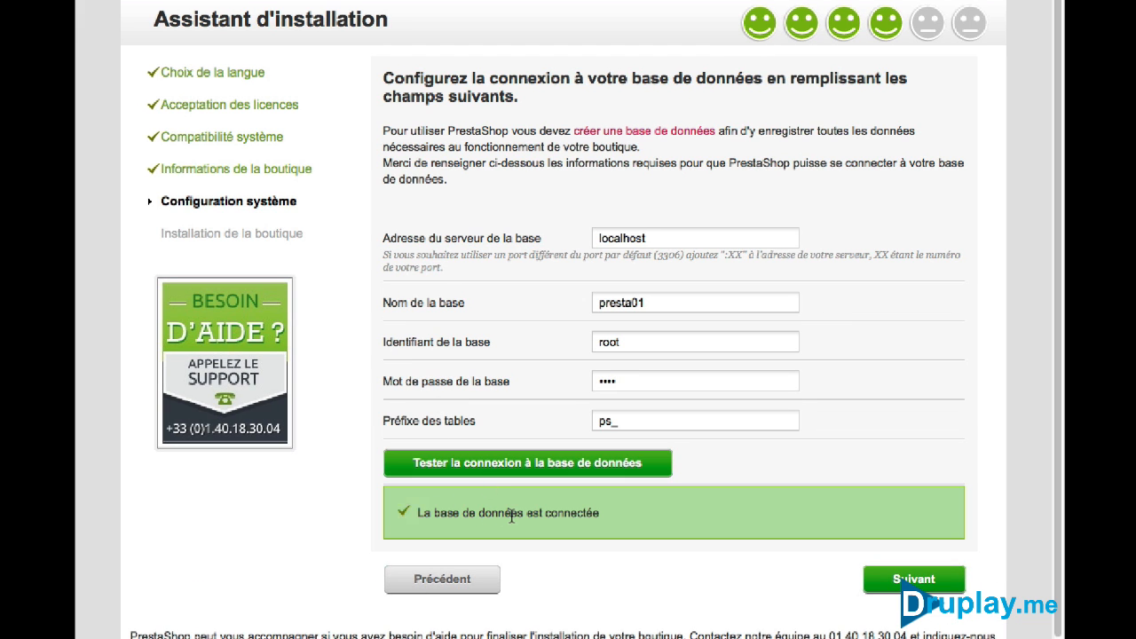
{"action": "left_click", "coordinate": [883, 580]}
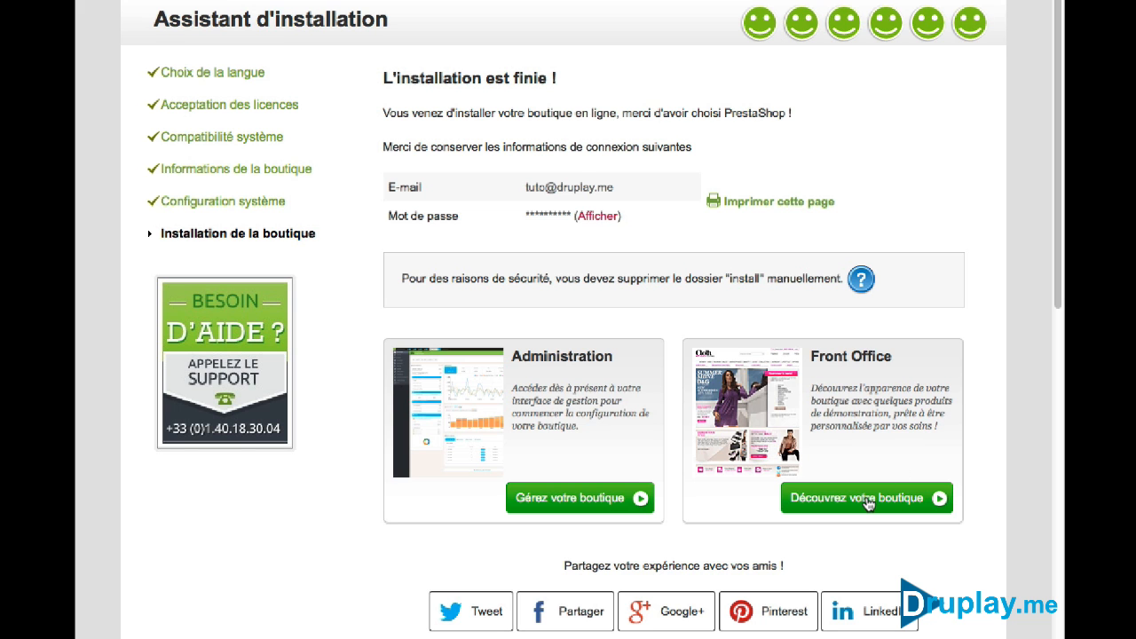
Bookmark the shop front page on the Barre personnelle, then return to the installer's finished page
{"action": "left_click", "coordinate": [868, 503]}
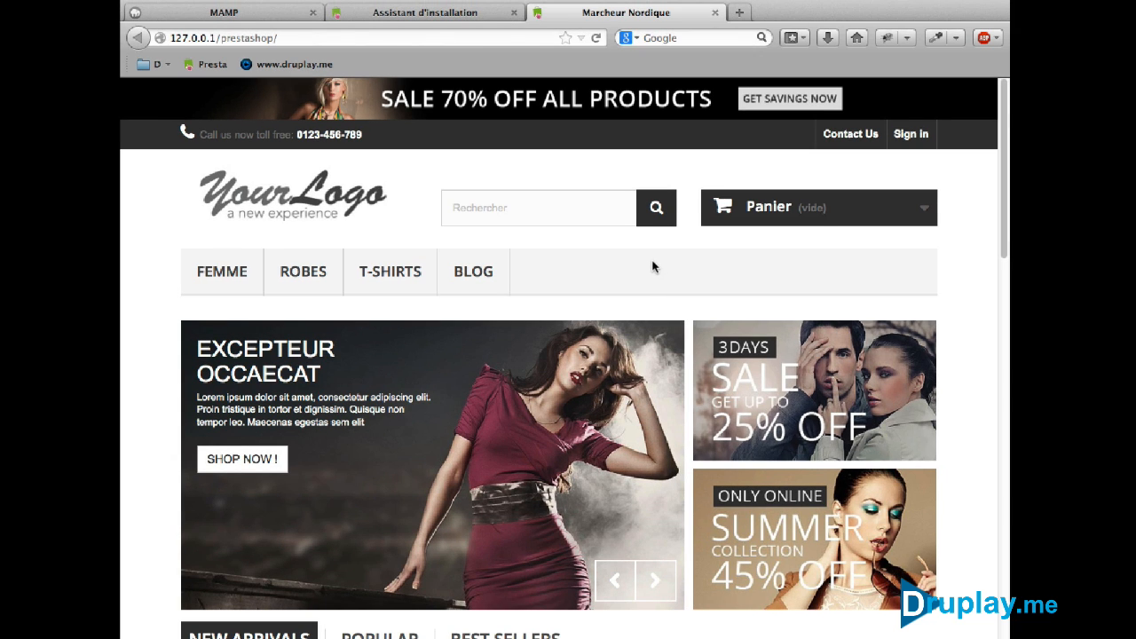
{"action": "right_click", "coordinate": [595, 250]}
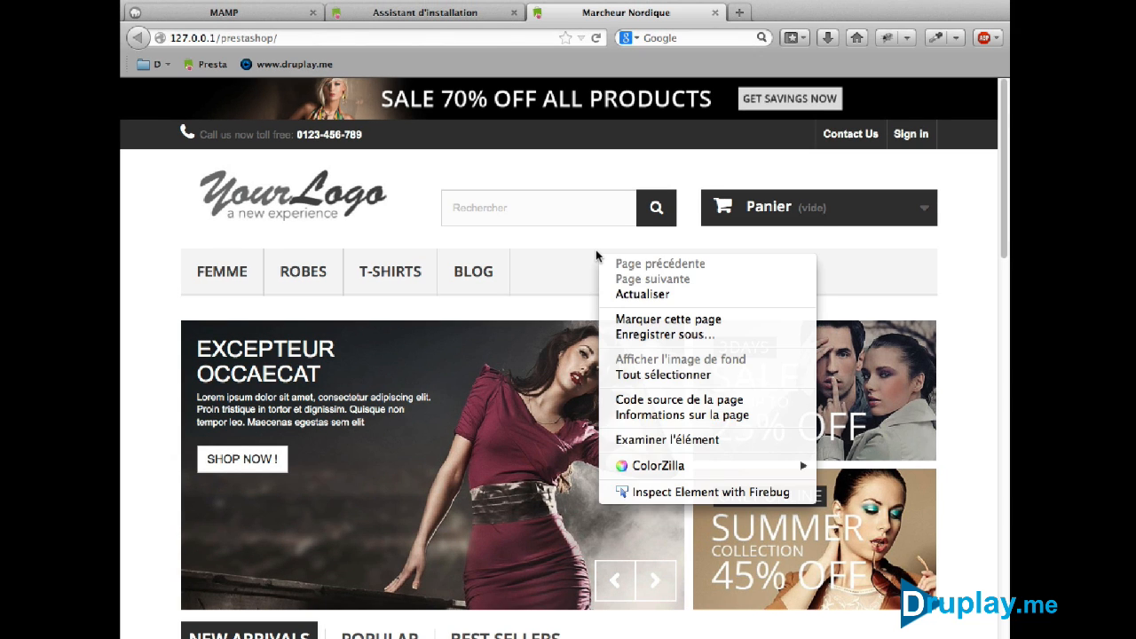
{"action": "left_click", "coordinate": [628, 321]}
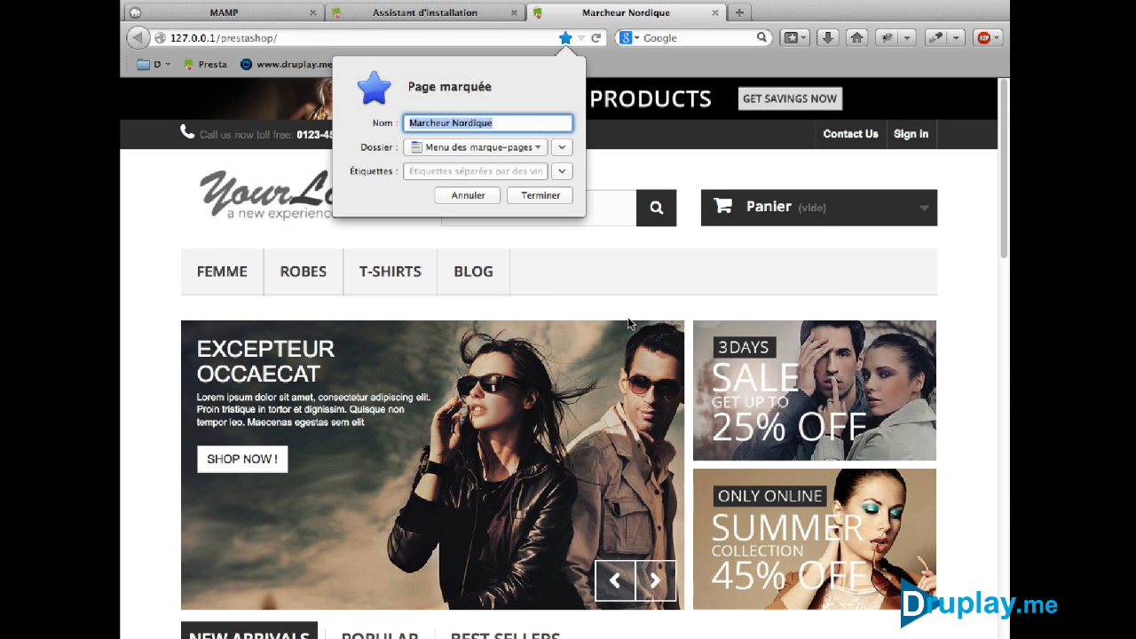
{"action": "left_click", "coordinate": [497, 148]}
{"action": "left_click", "coordinate": [506, 166]}
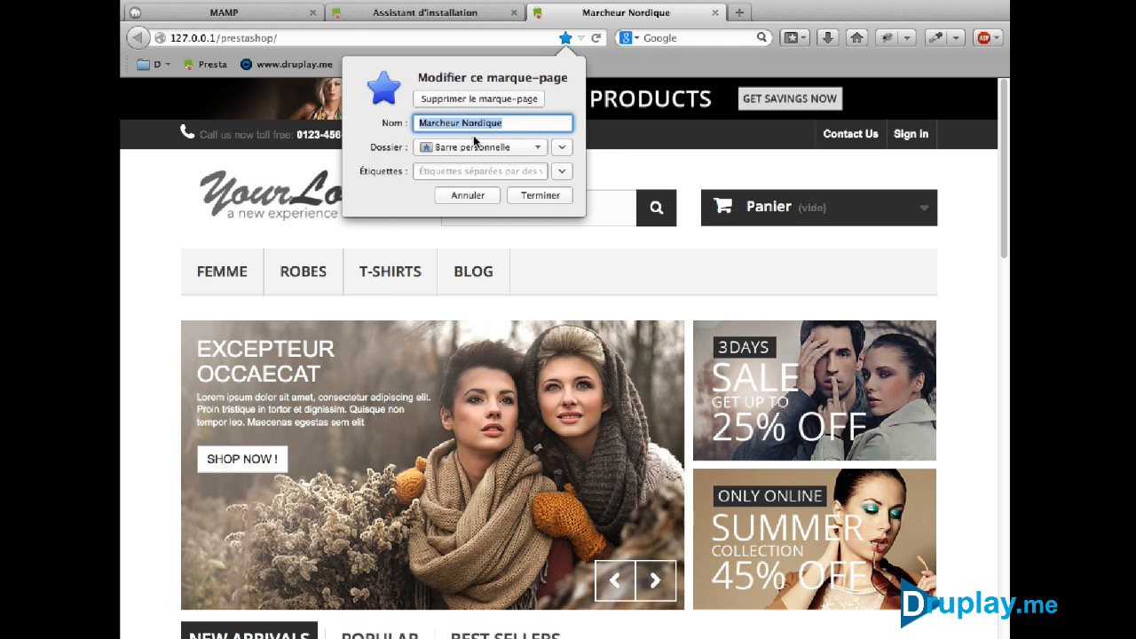
{"action": "left_click", "coordinate": [516, 194]}
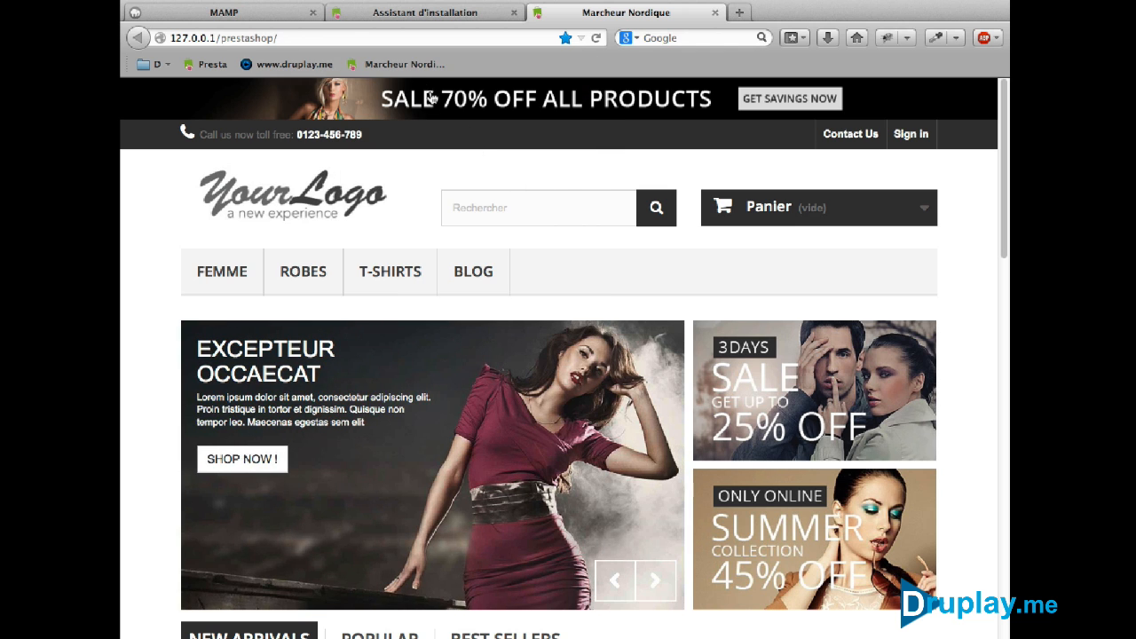
{"action": "left_click", "coordinate": [403, 65]}
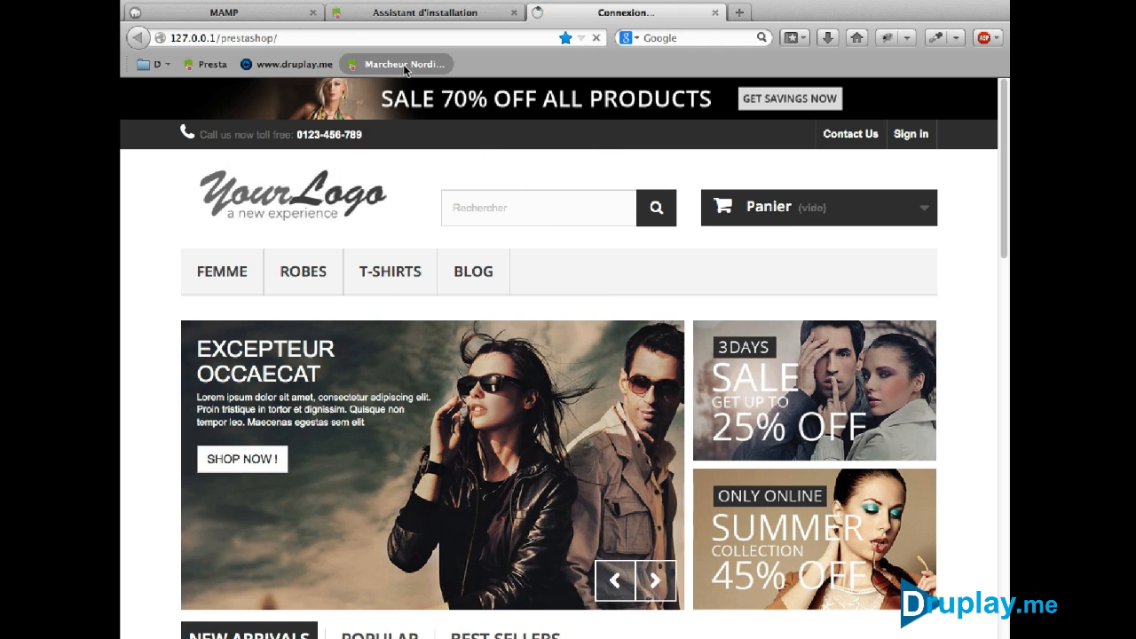
{"action": "left_click", "coordinate": [427, 11]}
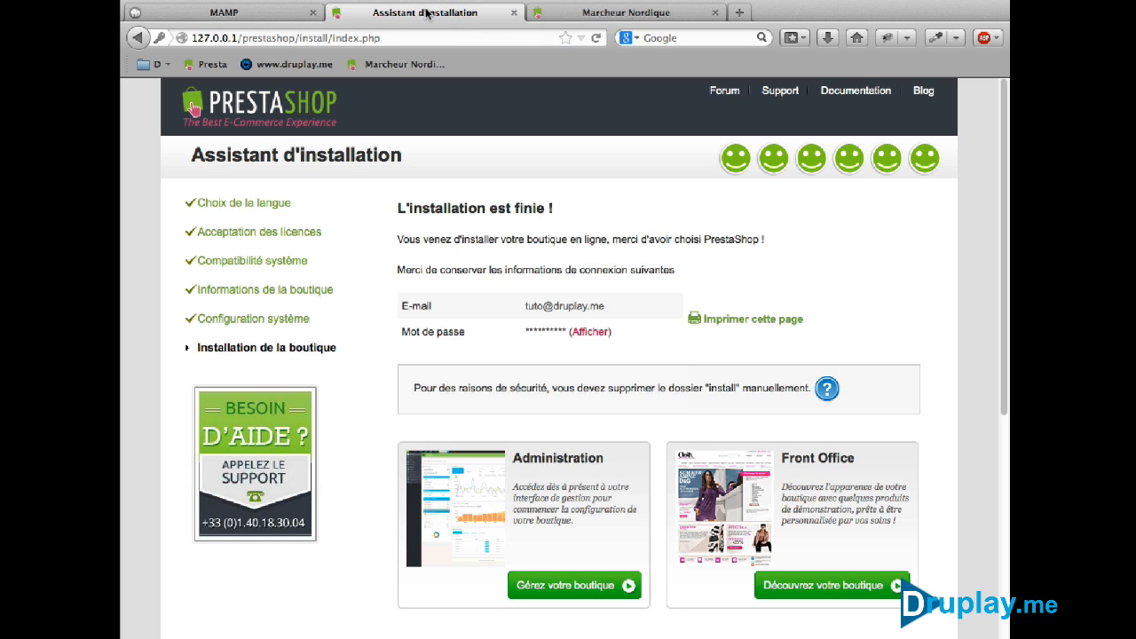
Open the back office via 'Gérez votre boutique', which demands deleting /install, then switch to Finder
{"action": "left_click", "coordinate": [556, 592]}
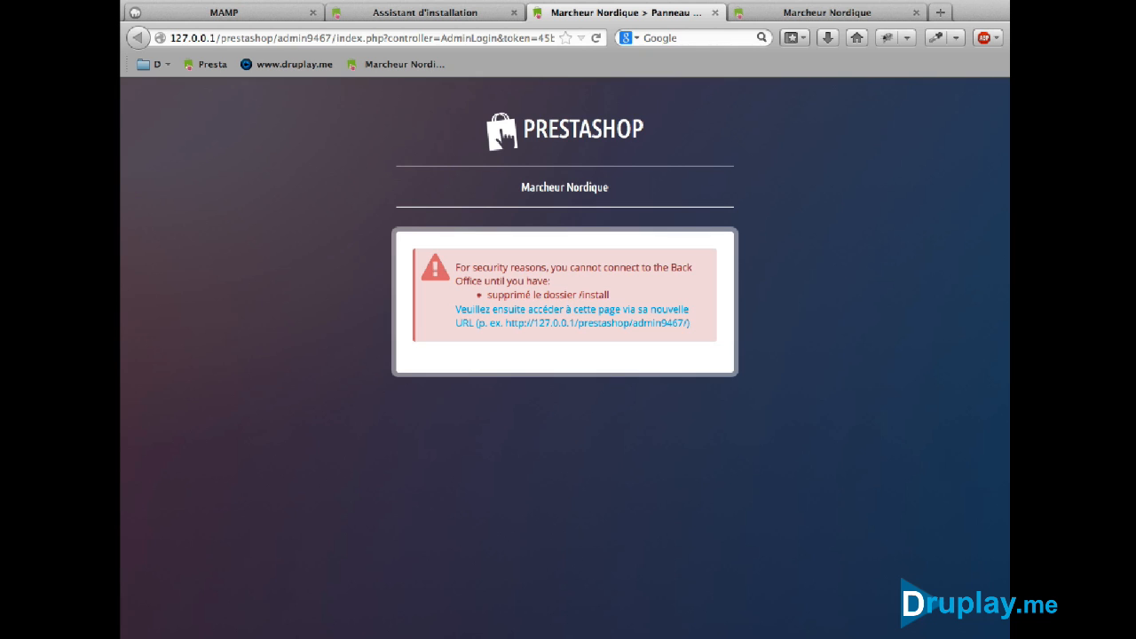
{"action": "left_click", "coordinate": [275, 636]}
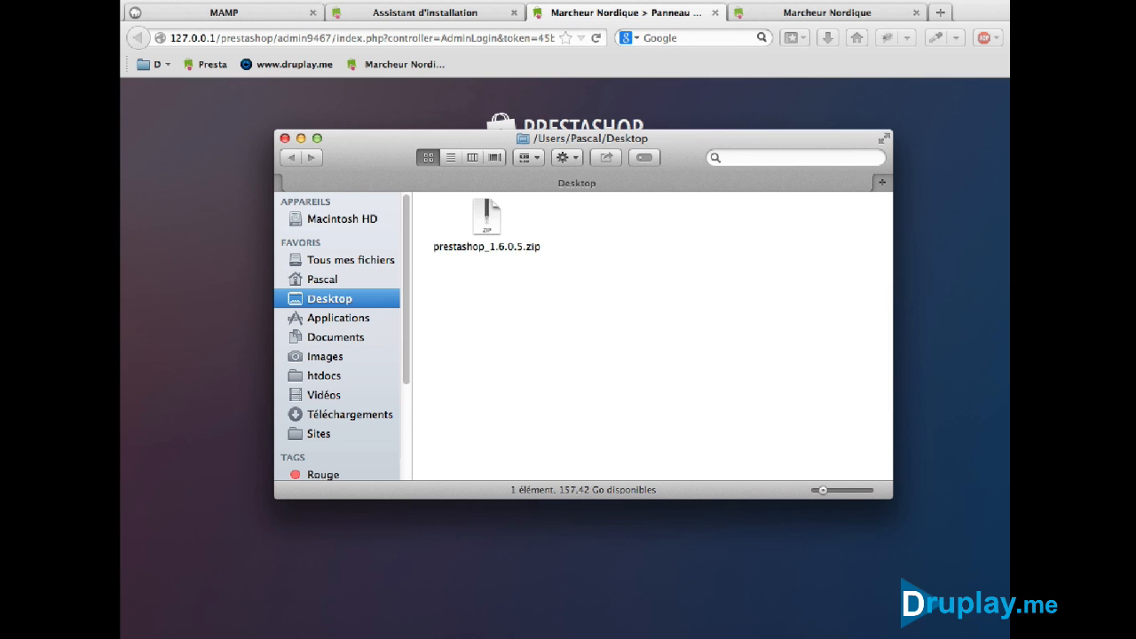
Trash the install folder from htdocs/prestashop and return to the back-office login tab
{"action": "left_click", "coordinate": [317, 380]}
{"action": "double_click", "coordinate": [477, 219]}
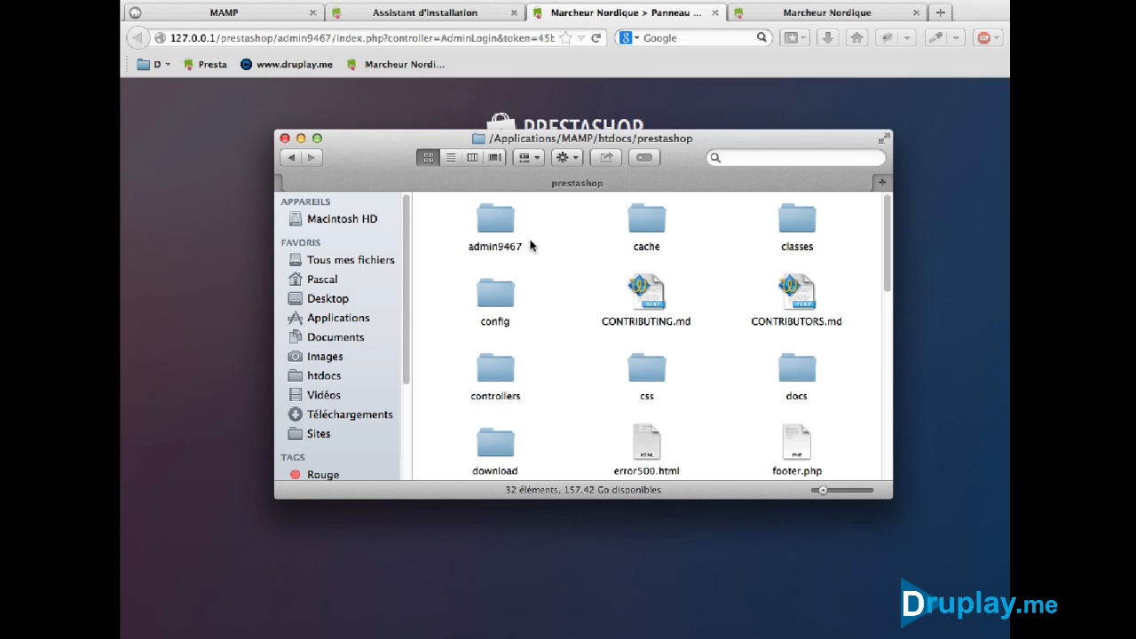
{"action": "scroll", "coordinate": [585, 364], "scroll_direction": "down", "scroll_amount": 3}
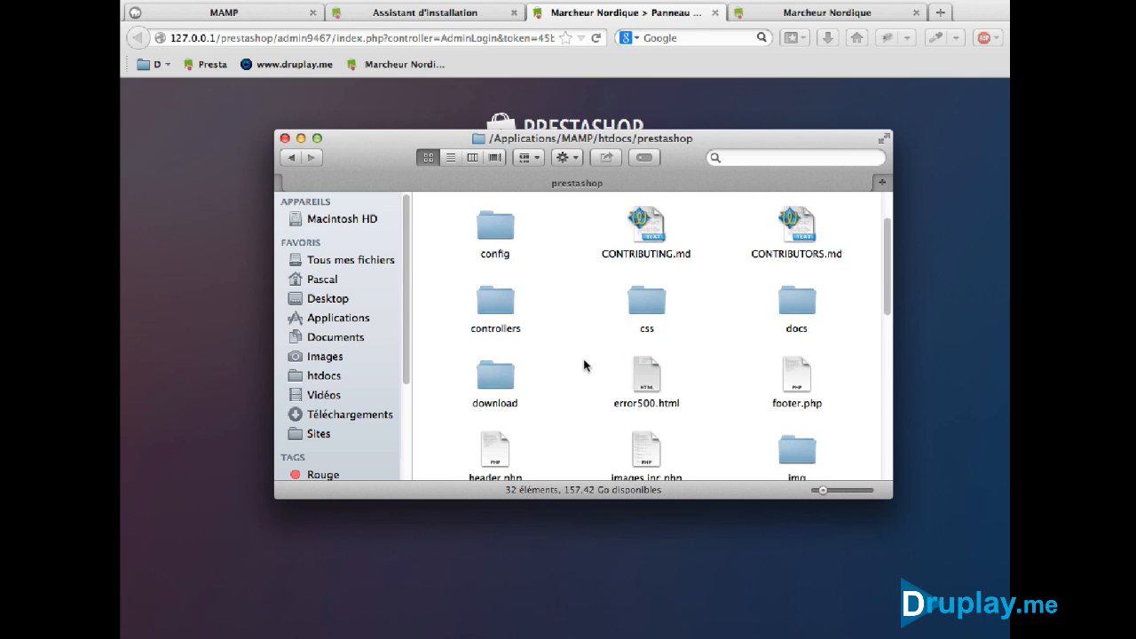
{"action": "scroll", "coordinate": [584, 365], "scroll_direction": "down", "scroll_amount": 3}
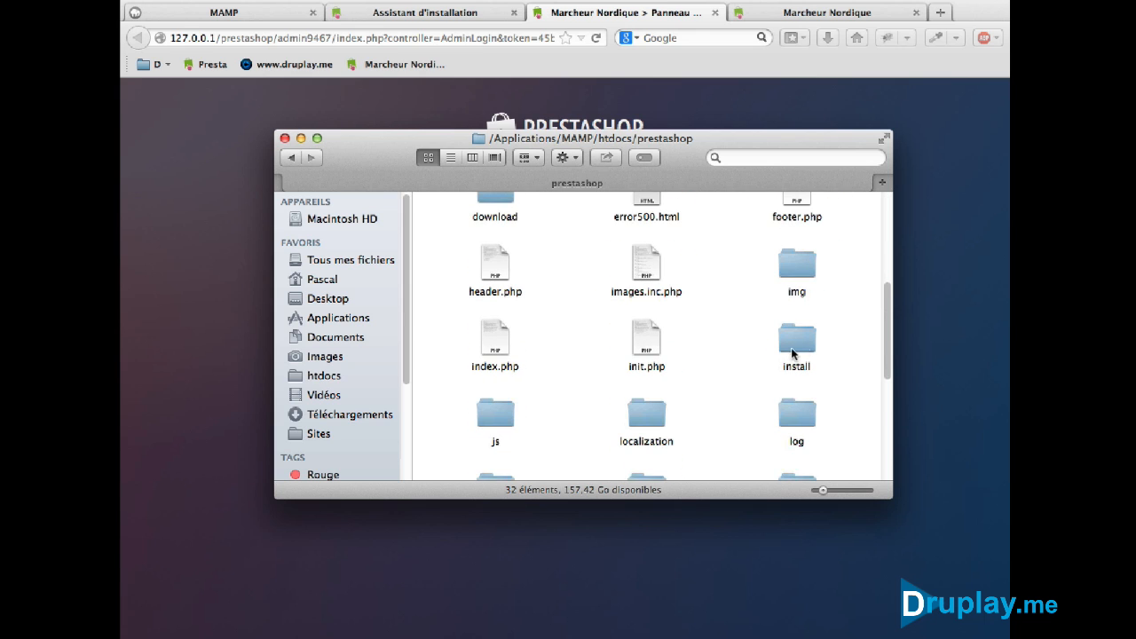
{"action": "left_click_drag", "start_coordinate": [801, 335], "coordinate": [987, 638]}
{"action": "left_click", "coordinate": [789, 635]}
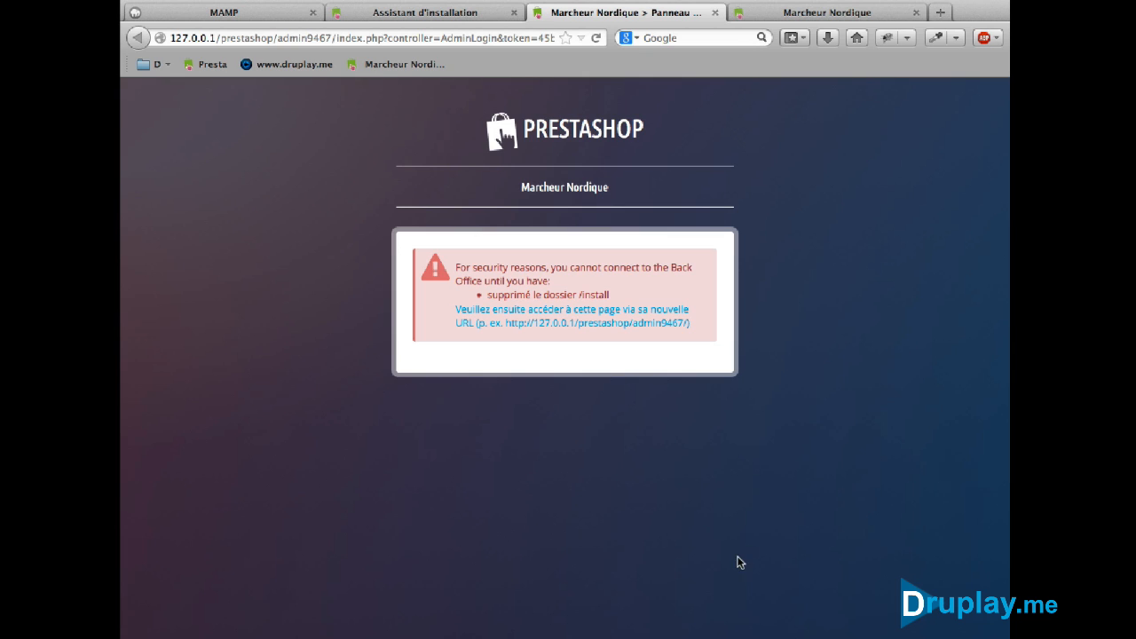
Log in to the back office at its new admin address with the admin e-mail and password, declining to save the password
{"action": "left_click", "coordinate": [647, 321]}
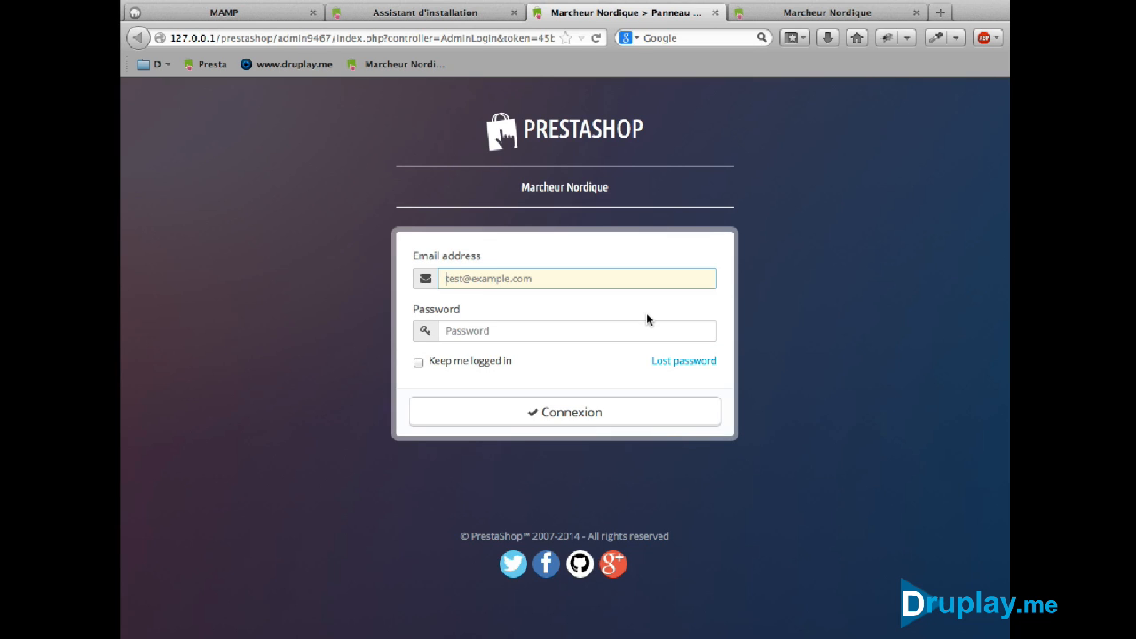
{"action": "key", "text": "Tab"}
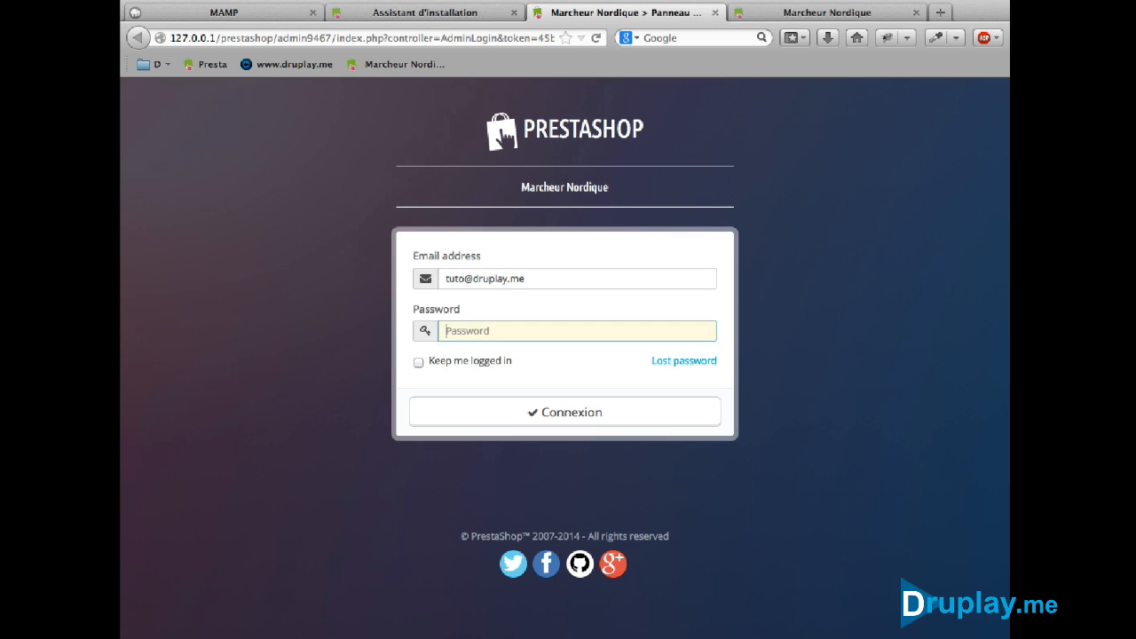
{"action": "type", "text": "••••••••••"}
{"action": "left_click", "coordinate": [523, 412]}
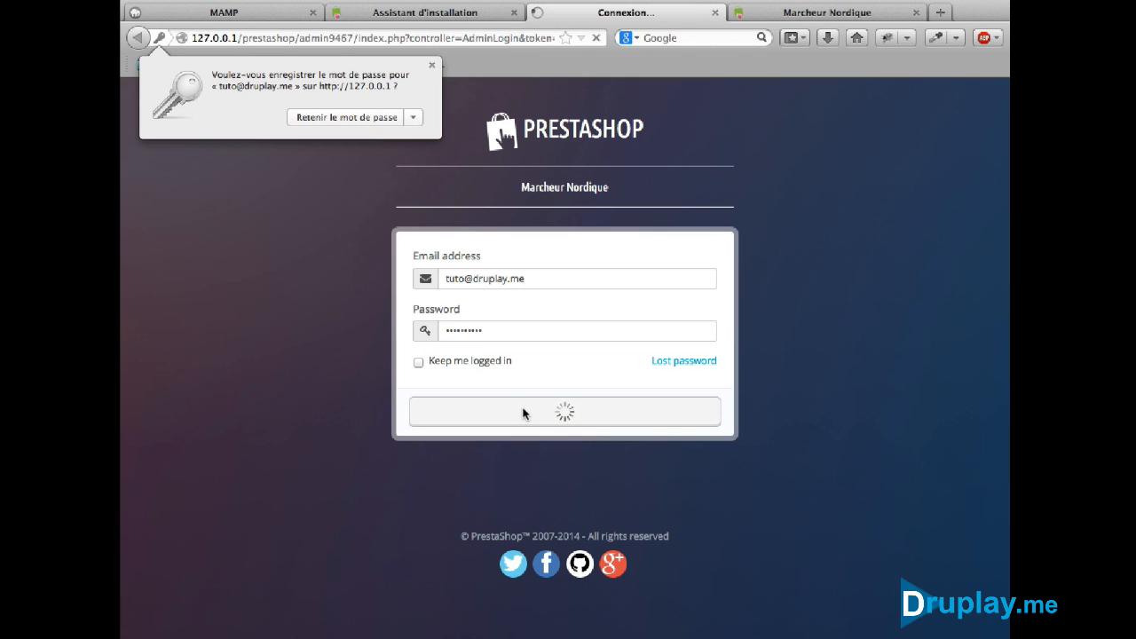
{"action": "left_click", "coordinate": [431, 65]}
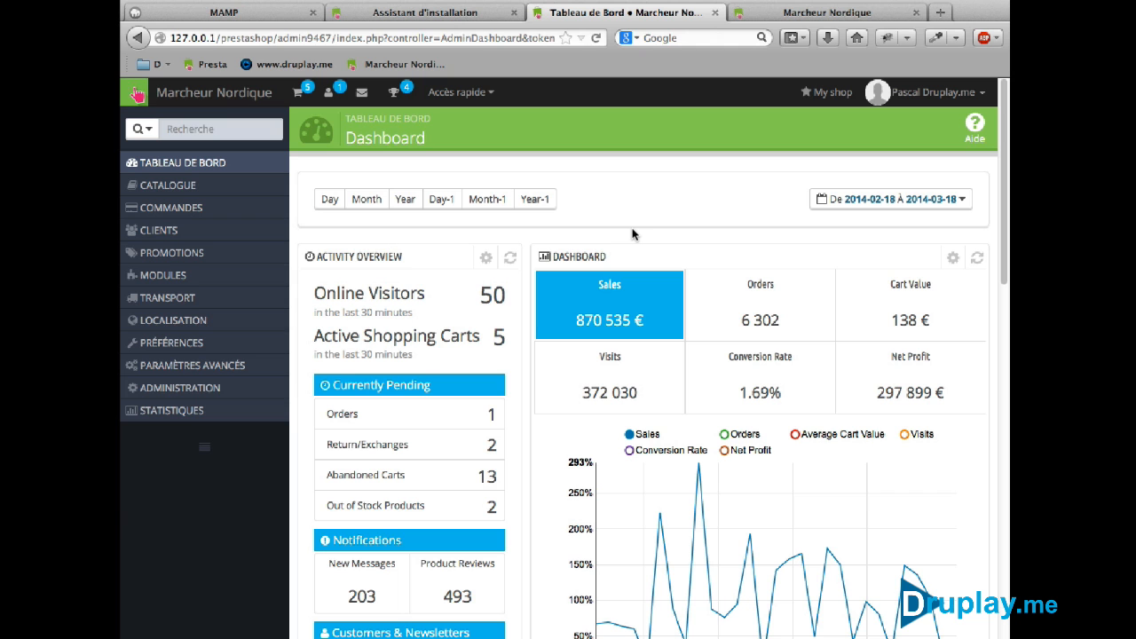
Browse the Femme category on the shop's front page
{"action": "left_click", "coordinate": [779, 12]}
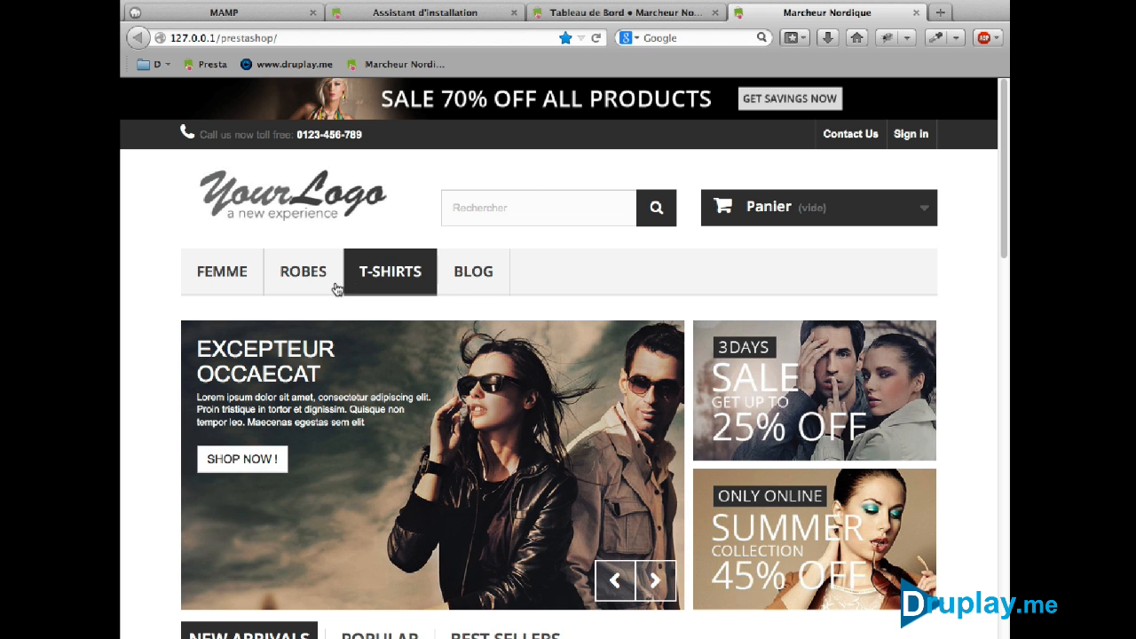
{"action": "left_click", "coordinate": [232, 275]}
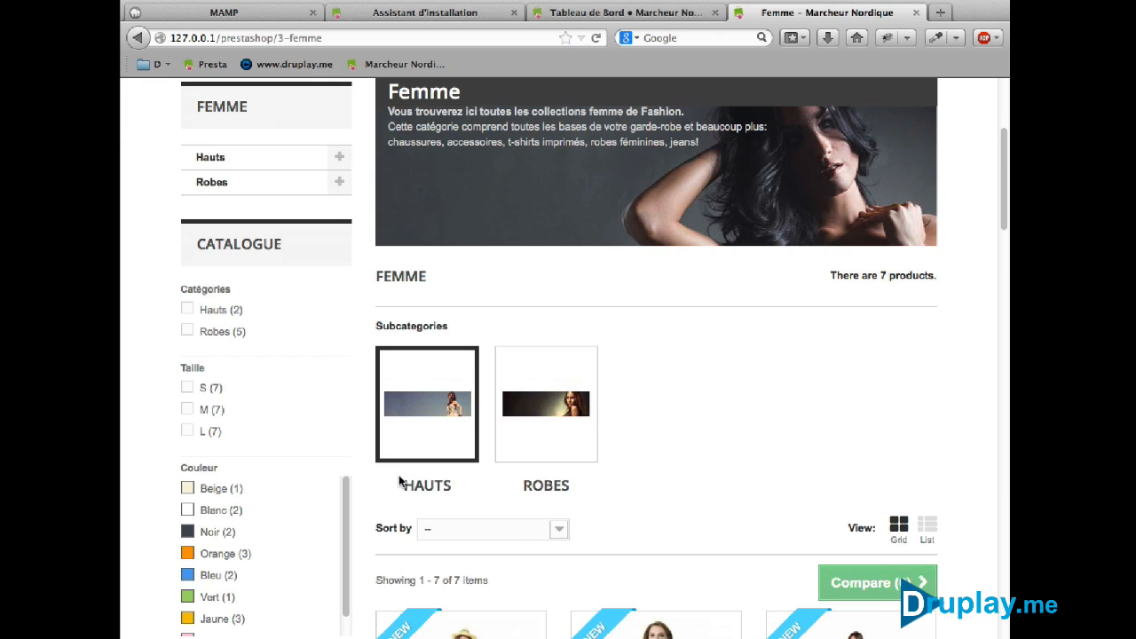
{"action": "scroll", "coordinate": [664, 441], "scroll_direction": "down", "scroll_amount": 3}
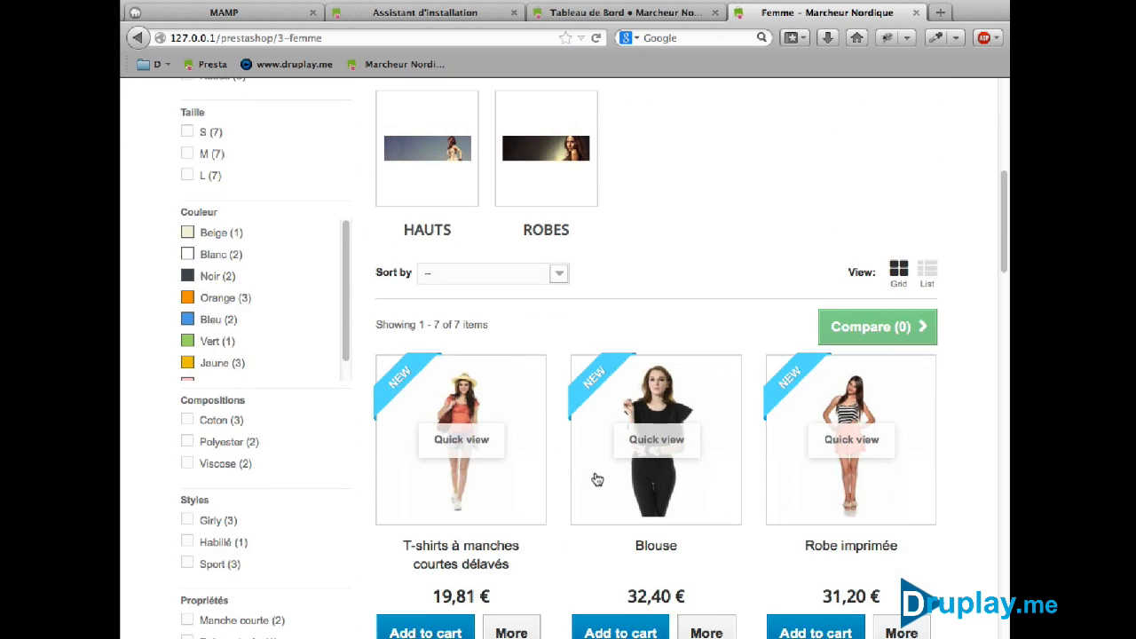
{"action": "scroll", "coordinate": [595, 477], "scroll_direction": "up", "scroll_amount": 6}
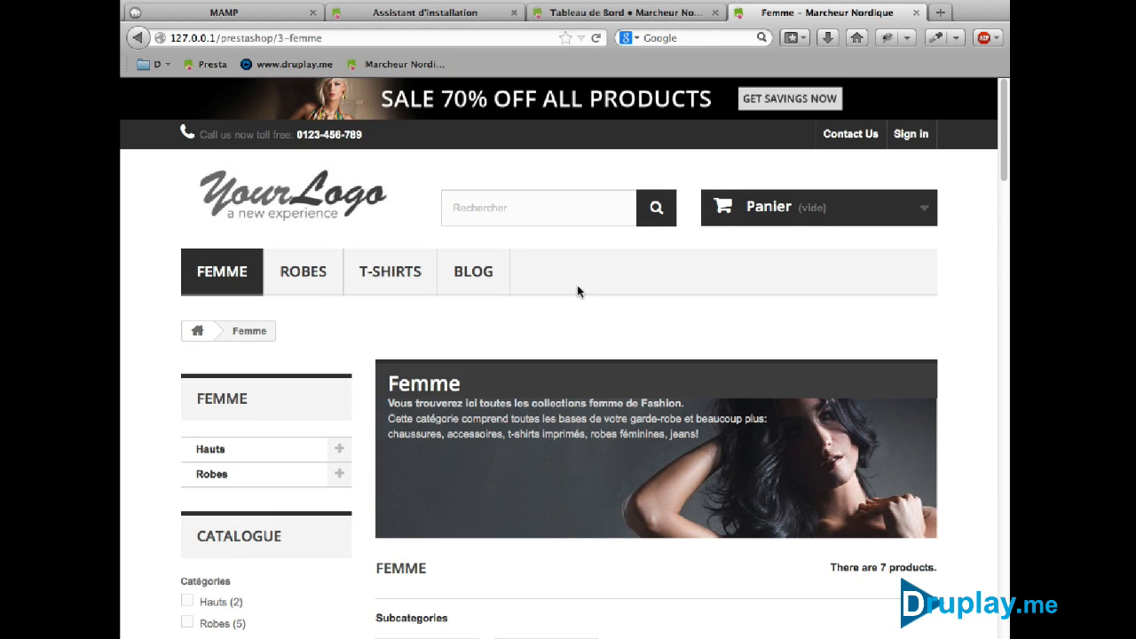
Bookmark the back-office Dashboard on the bookmarks bar (Barre personnelle) under the name Admin
{"action": "left_click", "coordinate": [596, 14]}
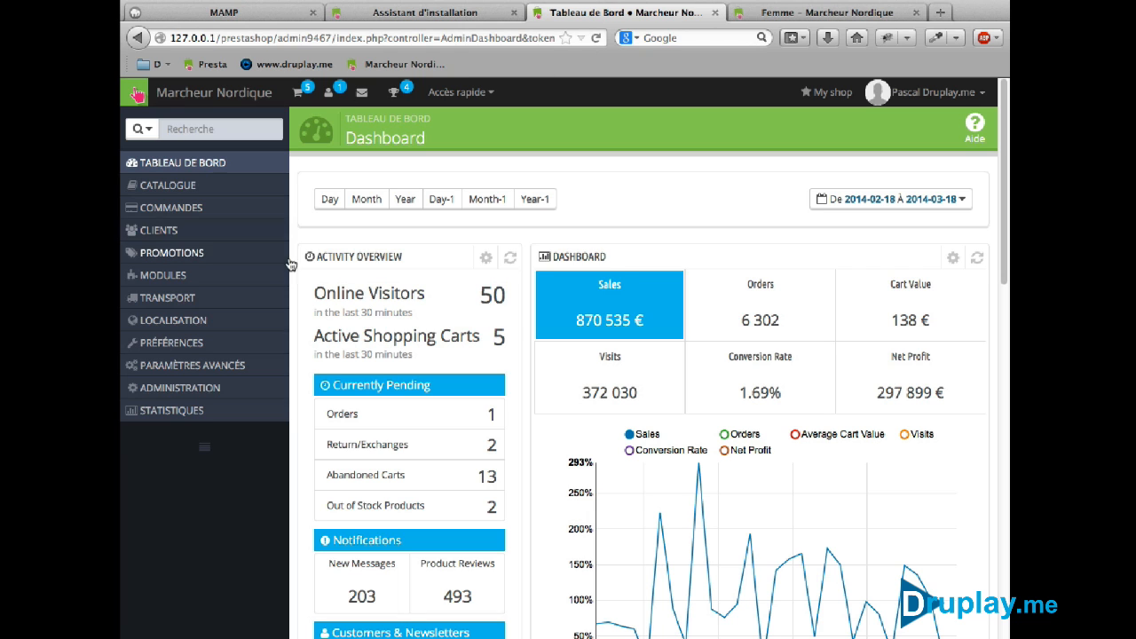
{"action": "right_click", "coordinate": [607, 126]}
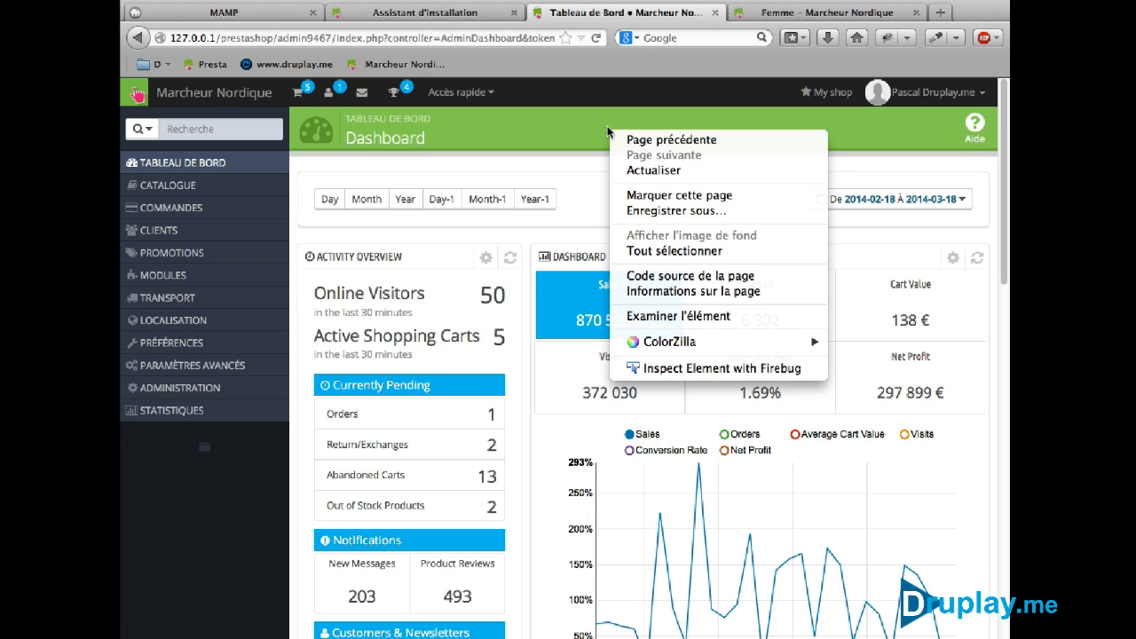
{"action": "left_click", "coordinate": [647, 196]}
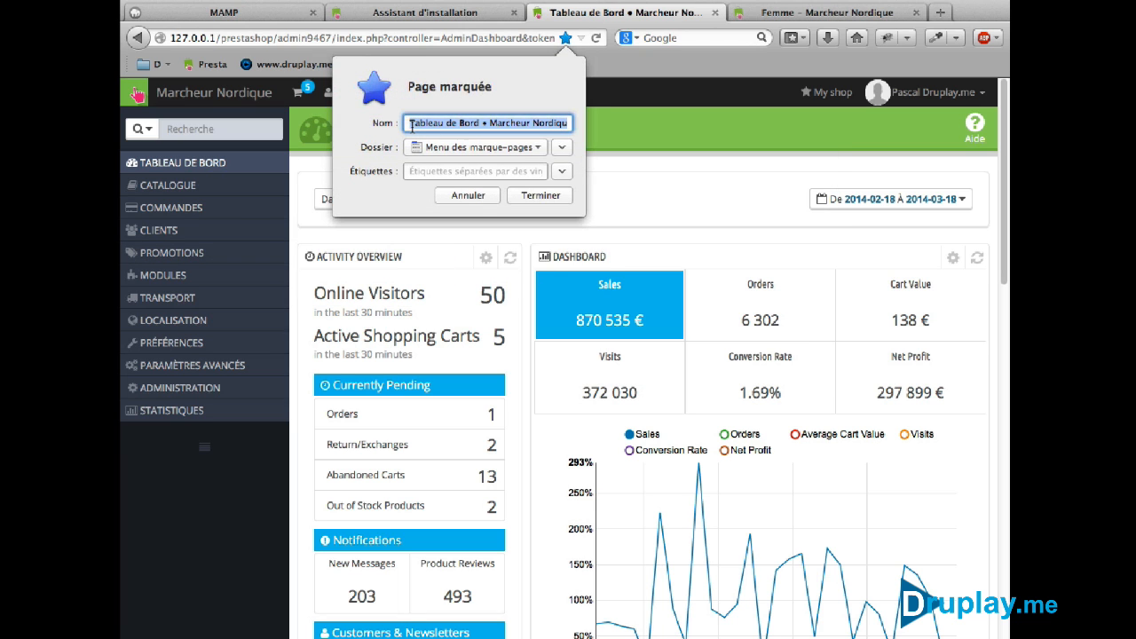
{"action": "left_click", "coordinate": [426, 147]}
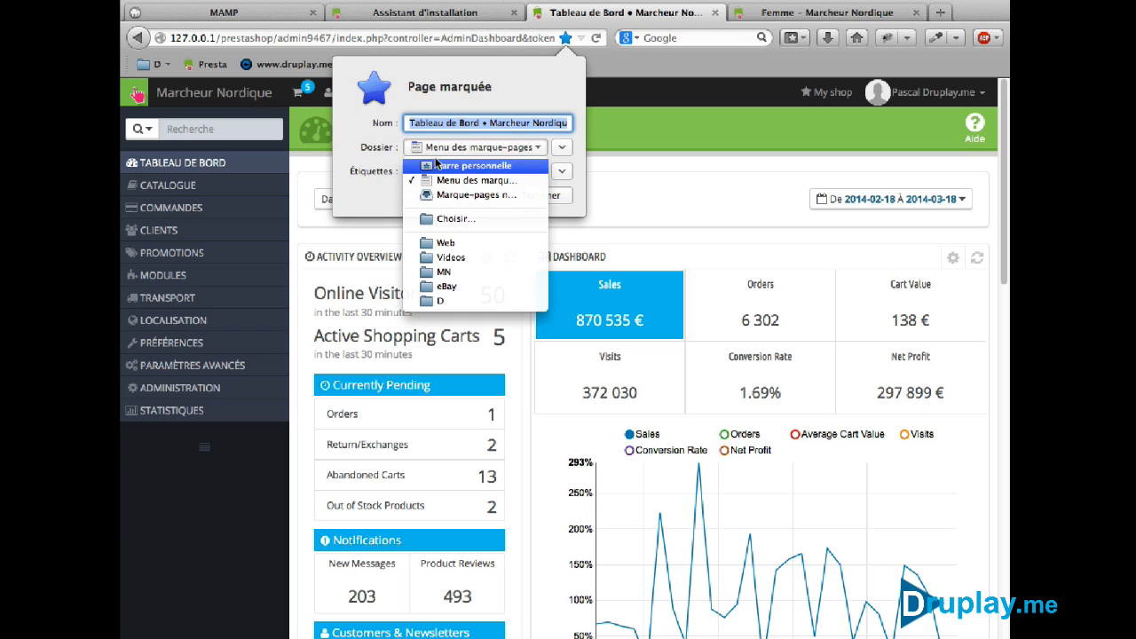
{"action": "left_click", "coordinate": [437, 166]}
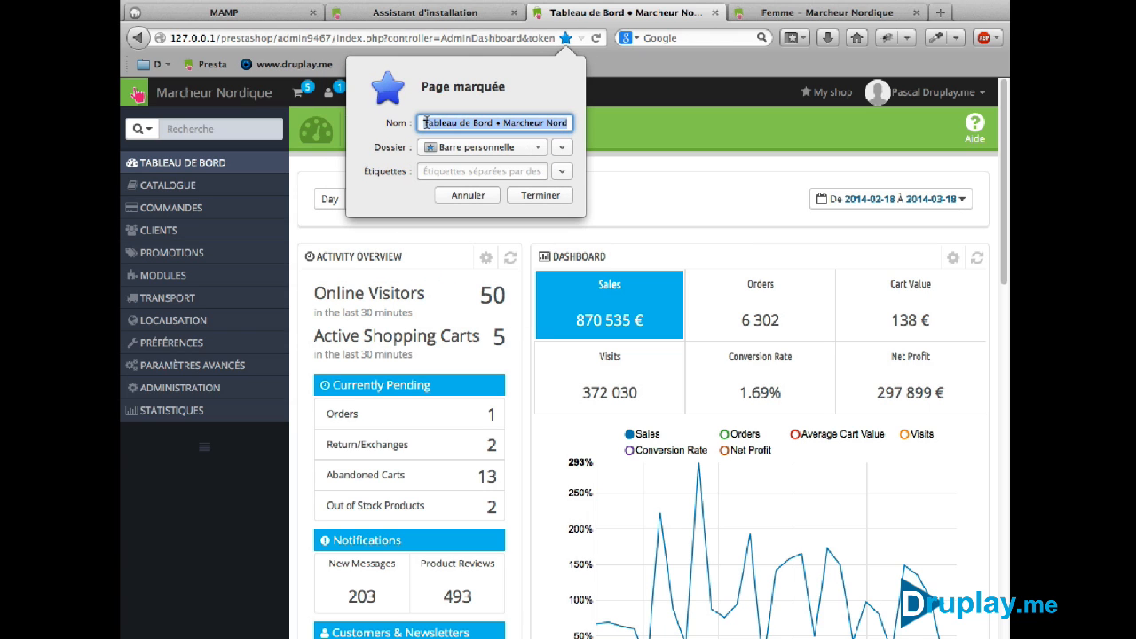
{"action": "type", "text": "Admin"}
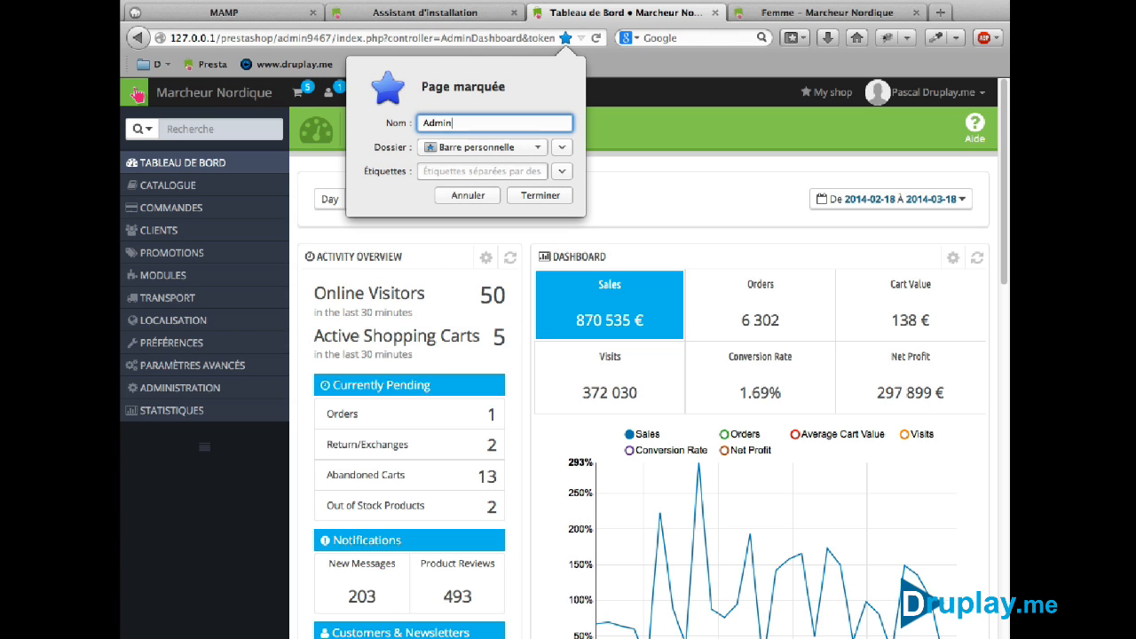
{"action": "left_click", "coordinate": [521, 195]}
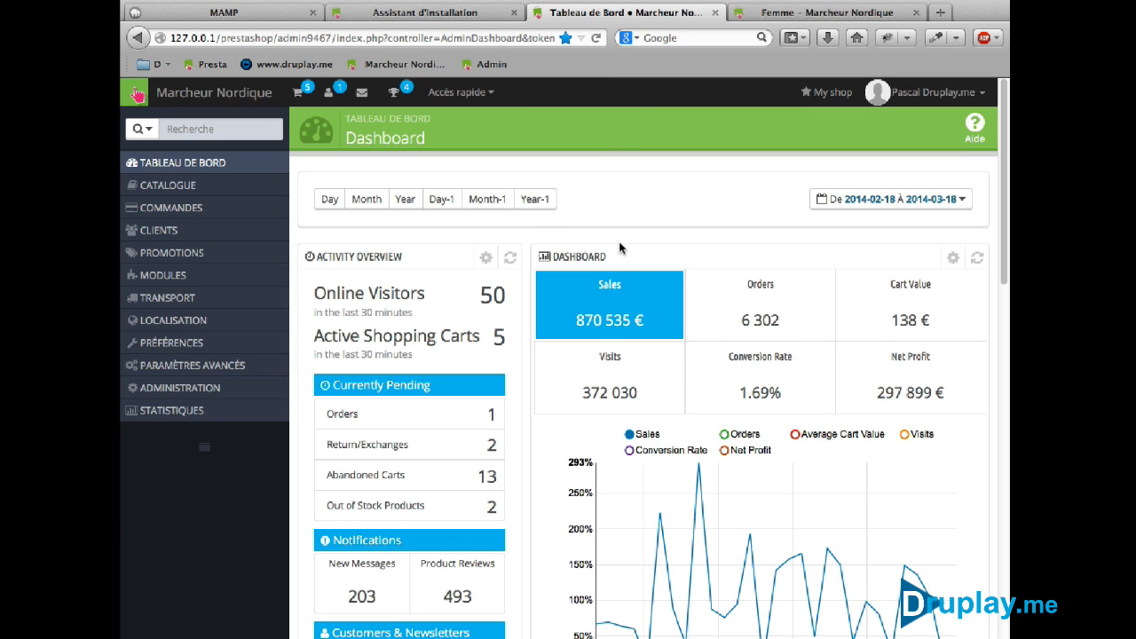
{"action": "scroll", "coordinate": [612, 239], "scroll_direction": "down", "scroll_amount": 15}
{"action": "scroll", "coordinate": [625, 248], "scroll_direction": "down", "scroll_amount": 2}
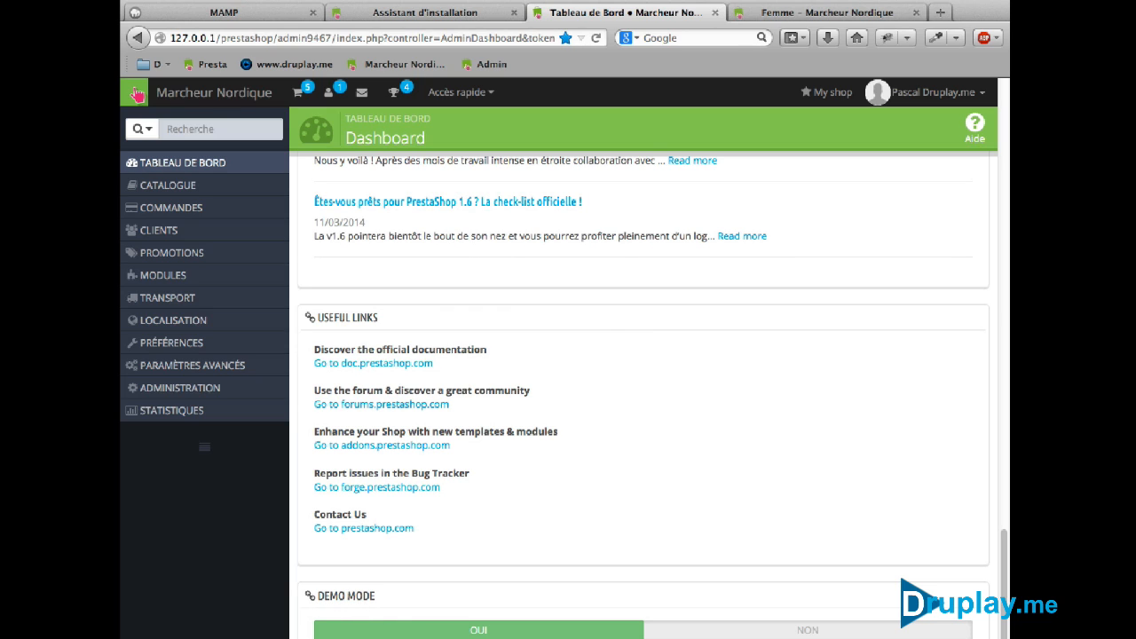
{"action": "left_click", "coordinate": [716, 632]}
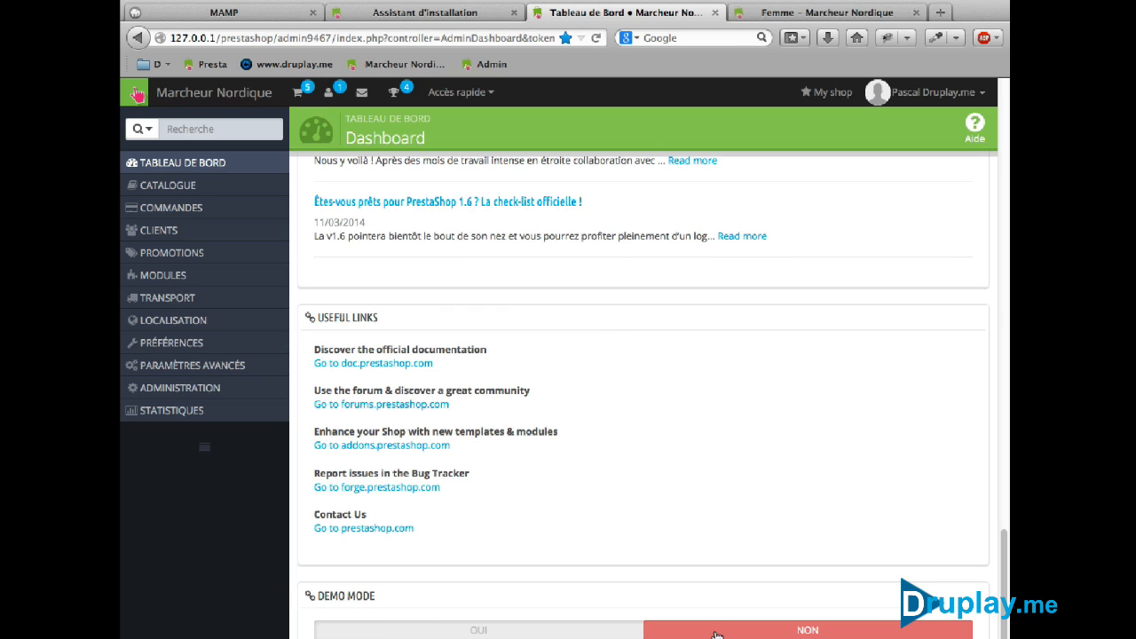
{"action": "scroll", "coordinate": [716, 634], "scroll_direction": "up", "scroll_amount": 10}
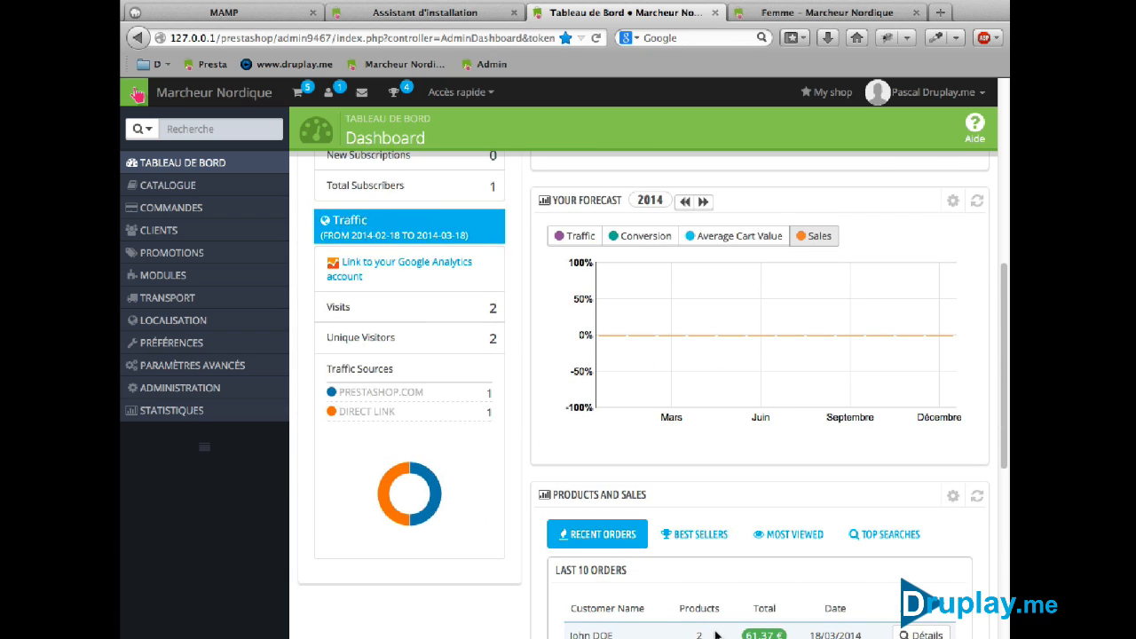
{"action": "scroll", "coordinate": [716, 634], "scroll_direction": "up", "scroll_amount": 6}
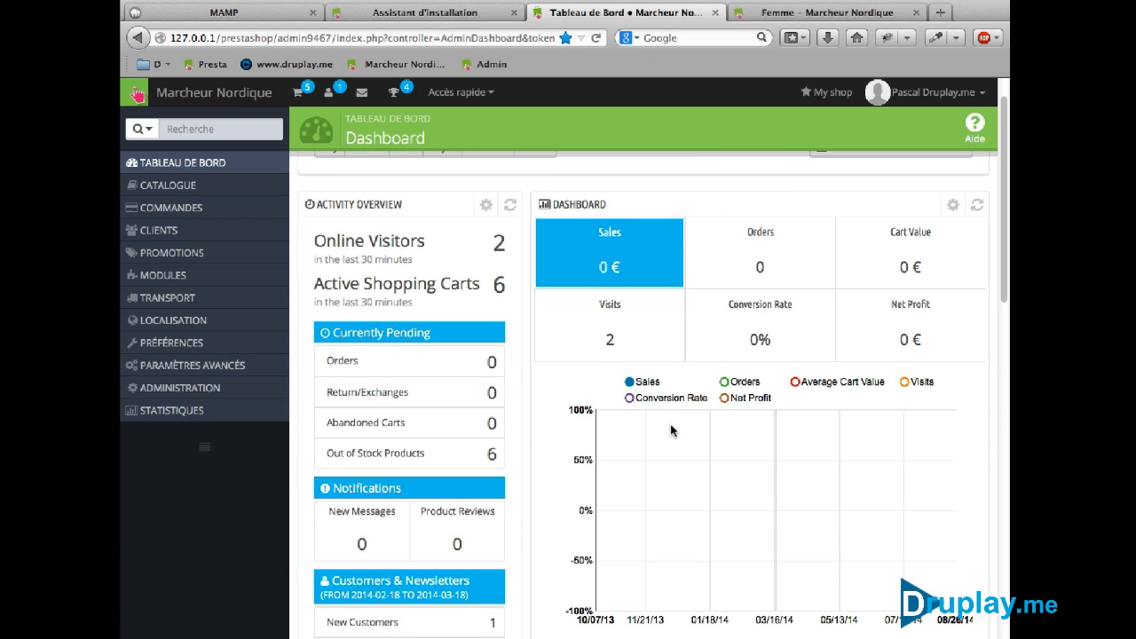
{"action": "scroll", "coordinate": [671, 430], "scroll_direction": "up", "scroll_amount": 2}
{"action": "scroll", "coordinate": [671, 431], "scroll_direction": "down", "scroll_amount": 7}
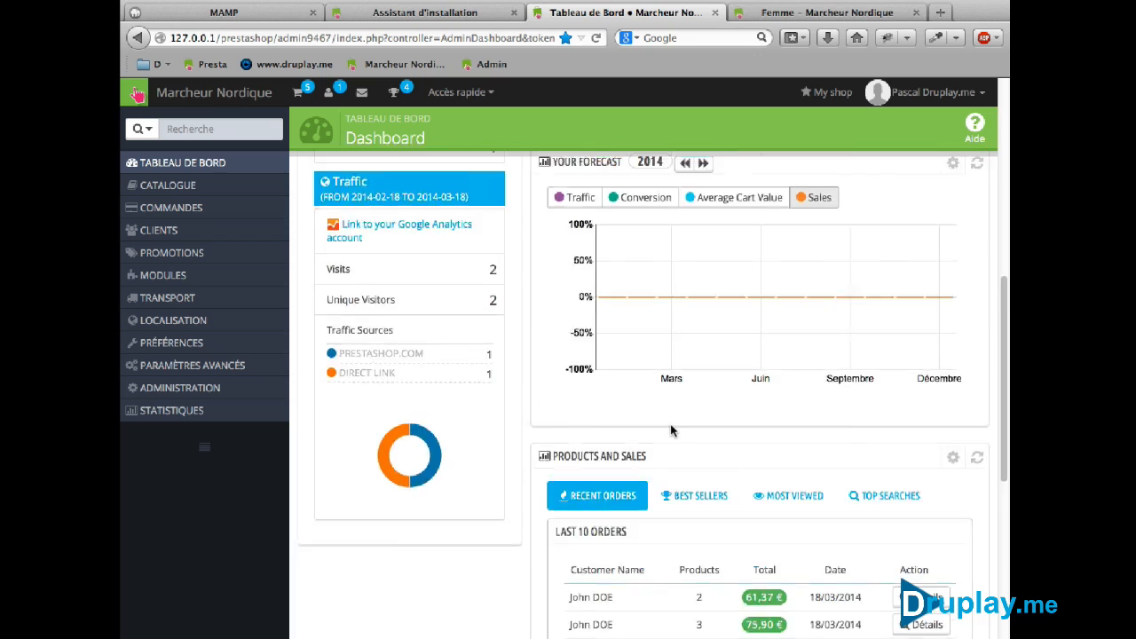
{"action": "scroll", "coordinate": [671, 430], "scroll_direction": "up", "scroll_amount": 5}
{"action": "scroll", "coordinate": [671, 430], "scroll_direction": "down", "scroll_amount": 8}
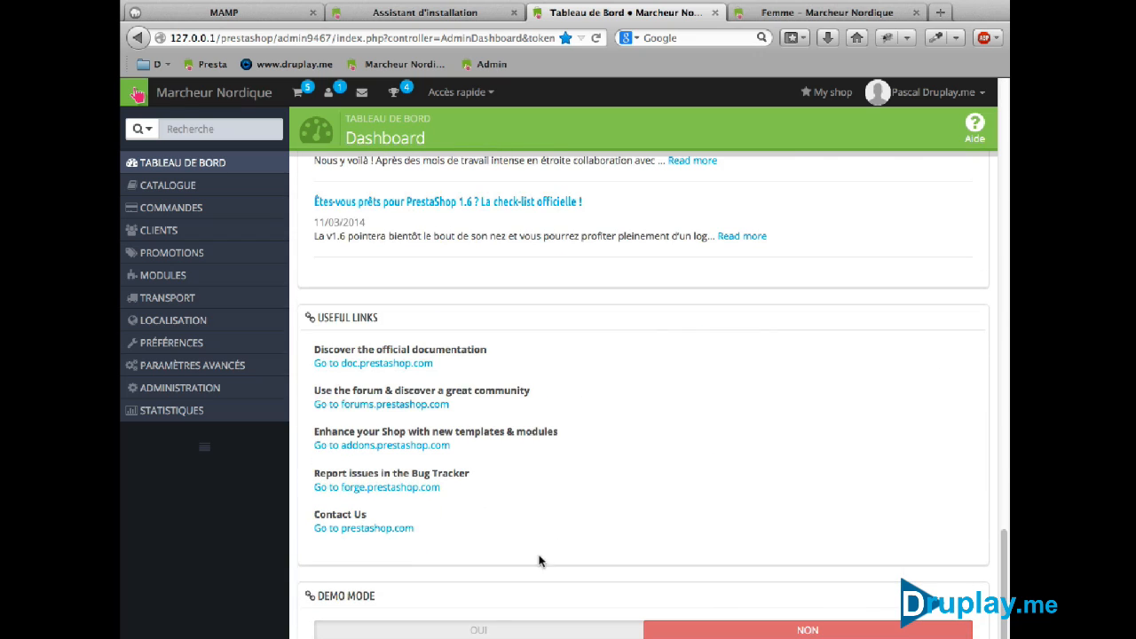
{"action": "left_click", "coordinate": [471, 626]}
{"action": "scroll", "coordinate": [664, 494], "scroll_direction": "up", "scroll_amount": 10}
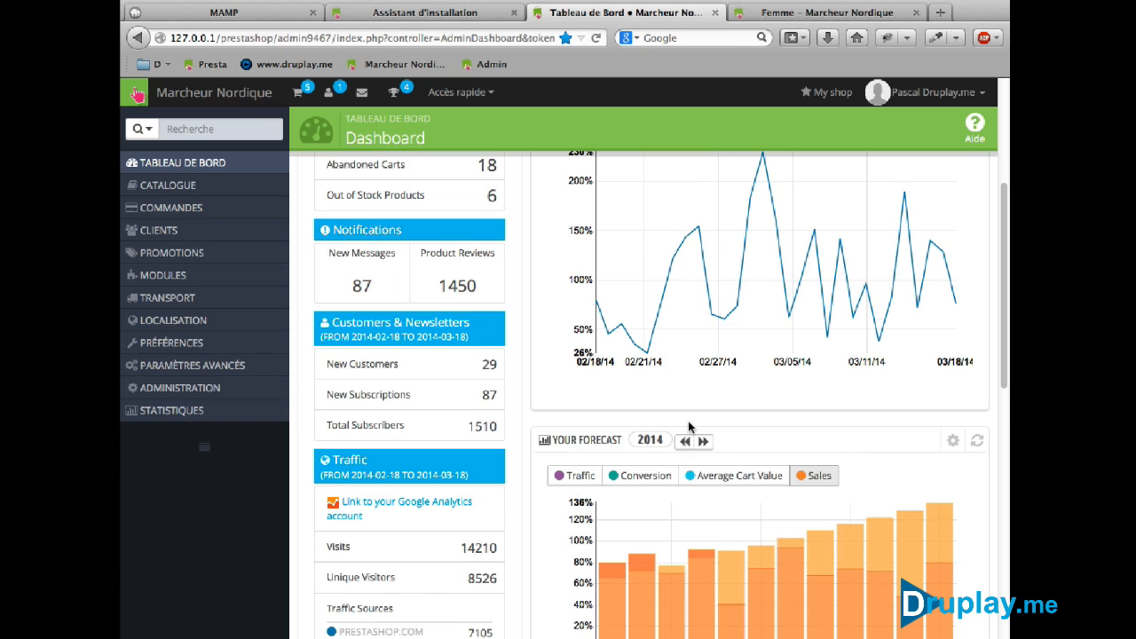
{"action": "scroll", "coordinate": [688, 420], "scroll_direction": "down", "scroll_amount": 12}
{"action": "left_click", "coordinate": [731, 634]}
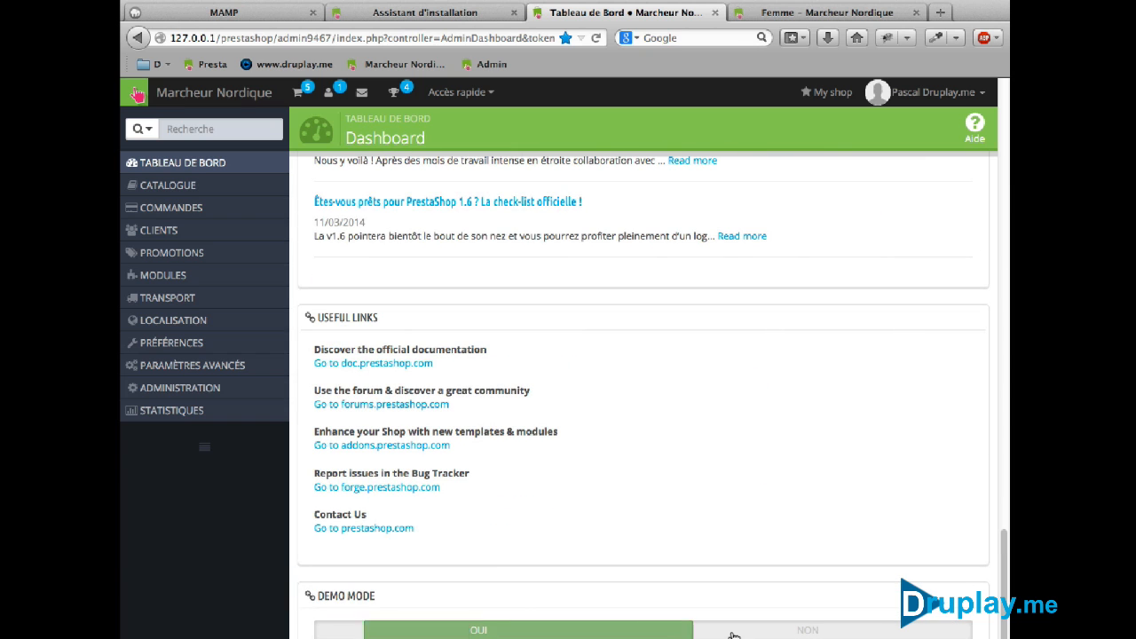
{"action": "scroll", "coordinate": [728, 481], "scroll_direction": "up", "scroll_amount": 15}
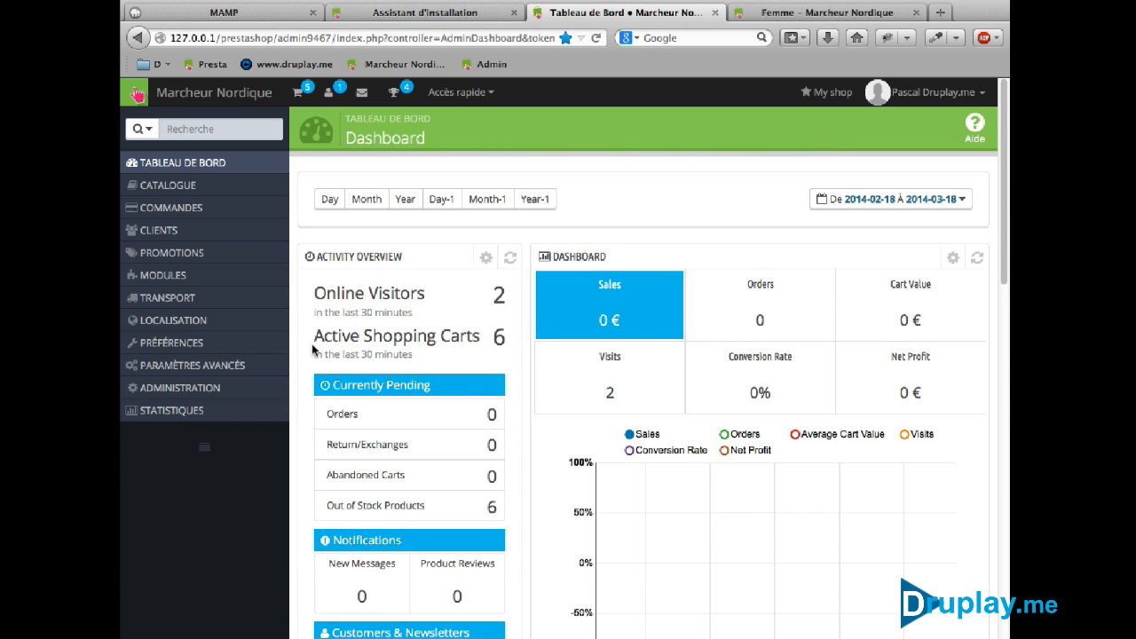
{"action": "mouse_move", "coordinate": [168, 280]}
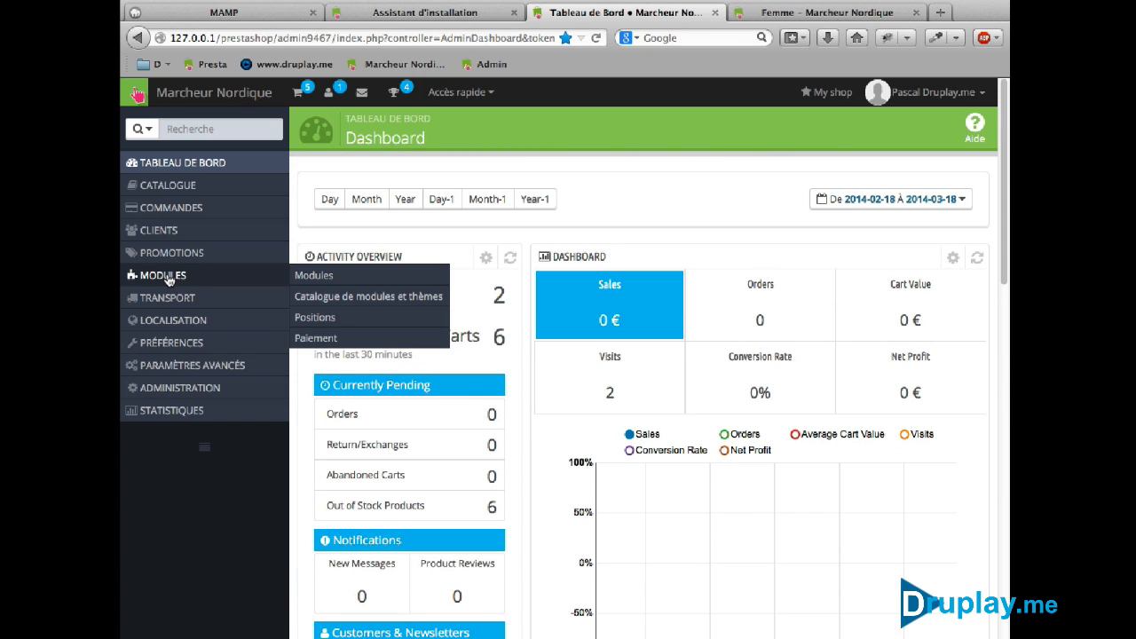
Install the Nettoyage de la base de données module from the Administration category of the modules list
{"action": "left_click", "coordinate": [308, 275]}
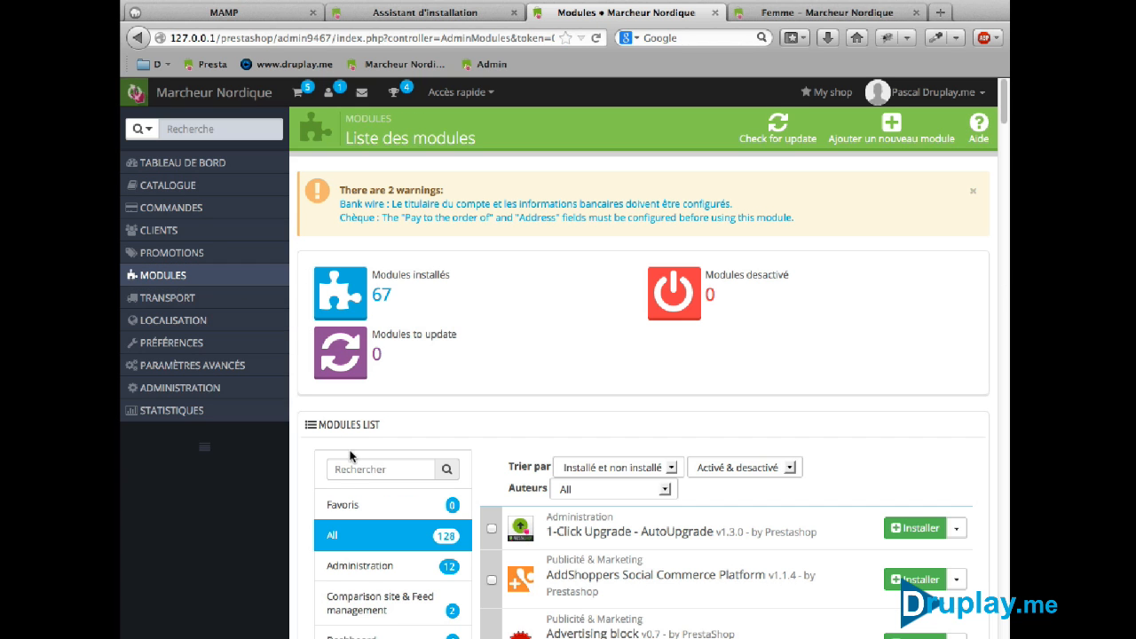
{"action": "left_click", "coordinate": [358, 567]}
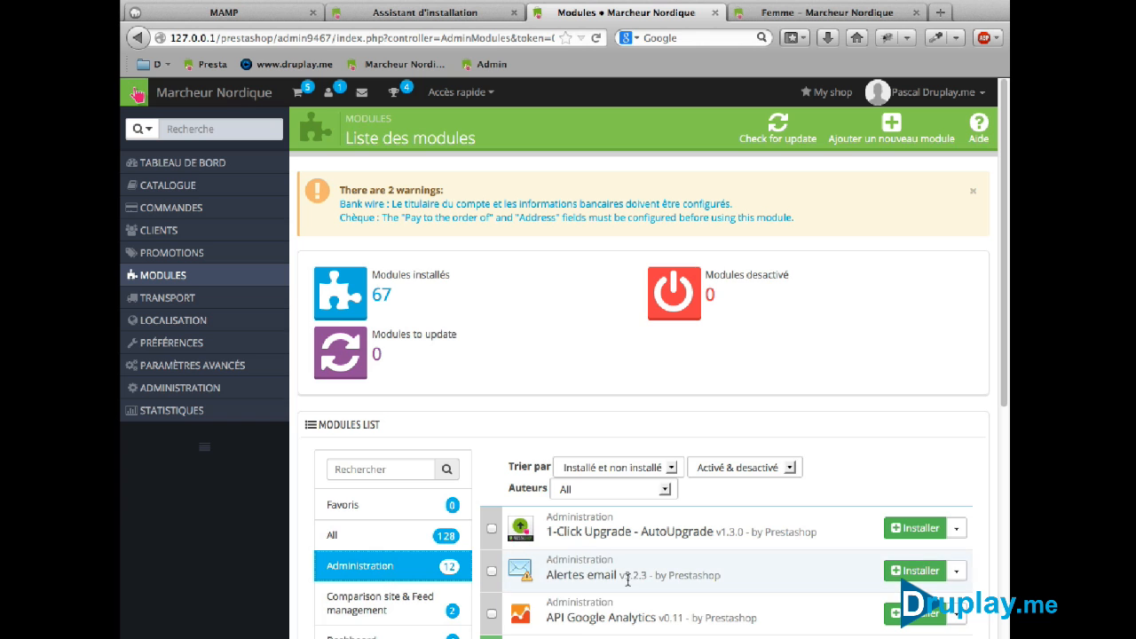
{"action": "scroll", "coordinate": [628, 579], "scroll_direction": "down", "scroll_amount": 5}
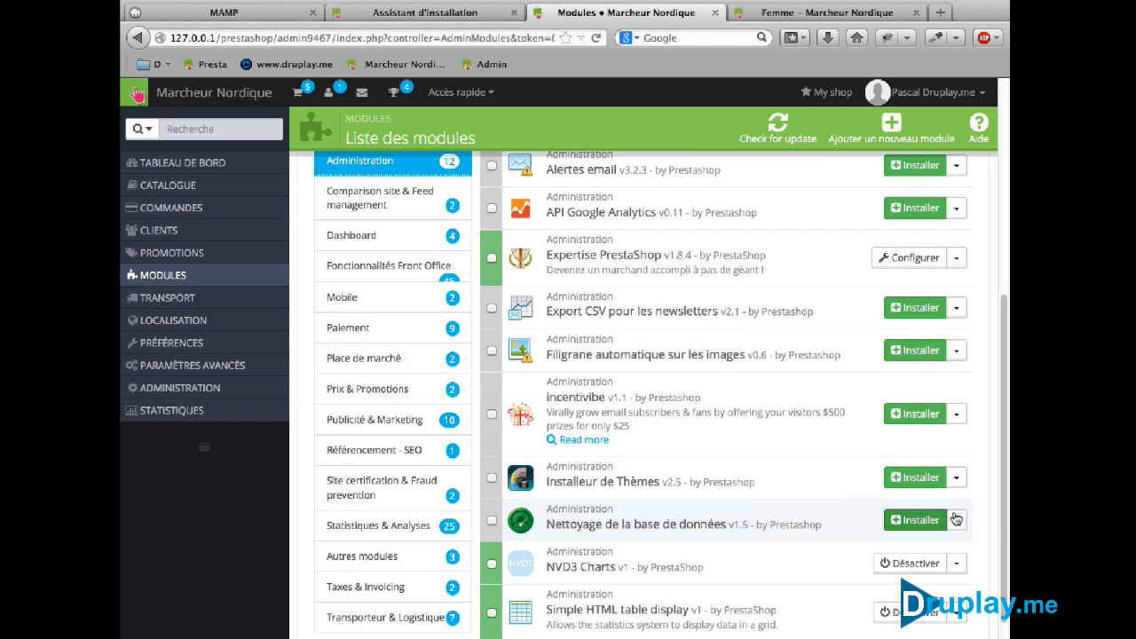
{"action": "left_click", "coordinate": [896, 521]}
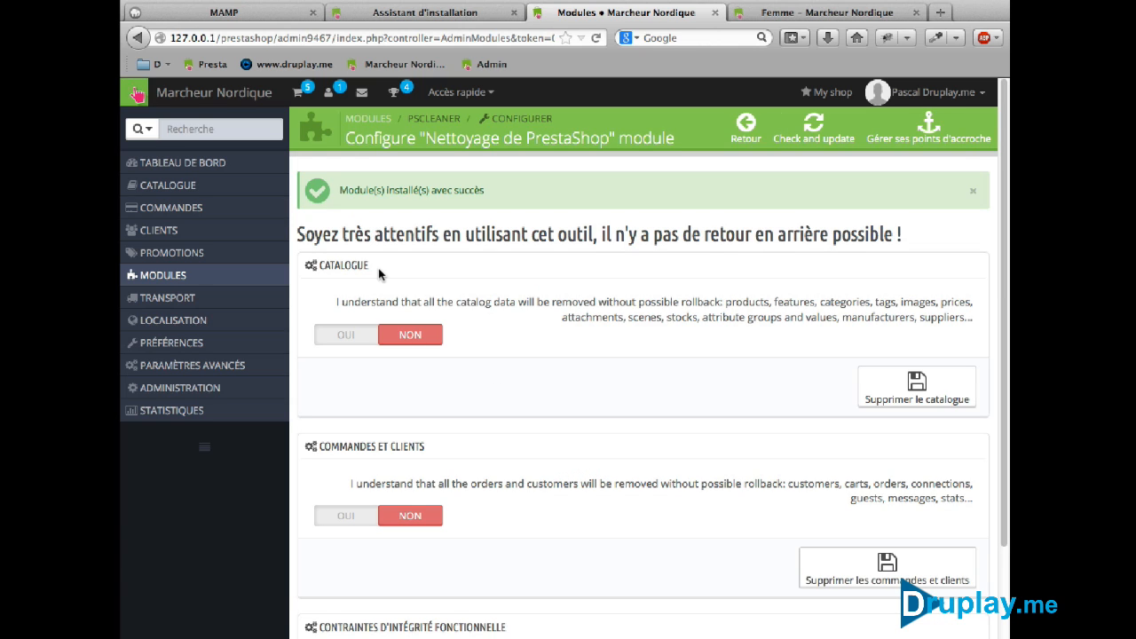
Delete the sample product catalogue and all orders and customers, confirming each deletion
{"action": "left_click", "coordinate": [344, 340]}
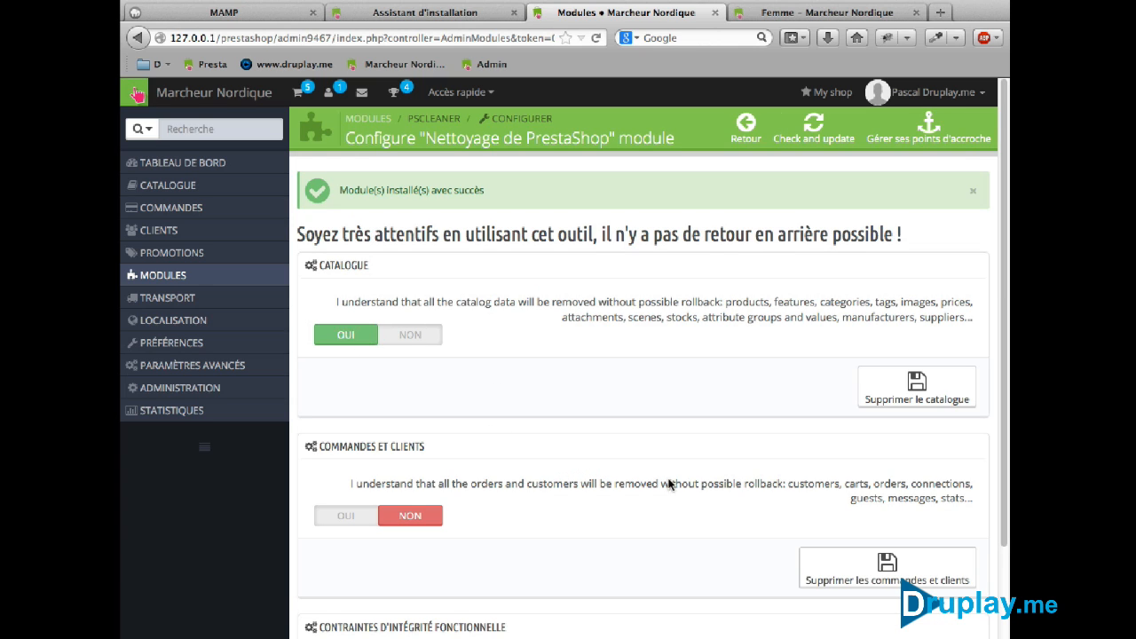
{"action": "left_click", "coordinate": [929, 383]}
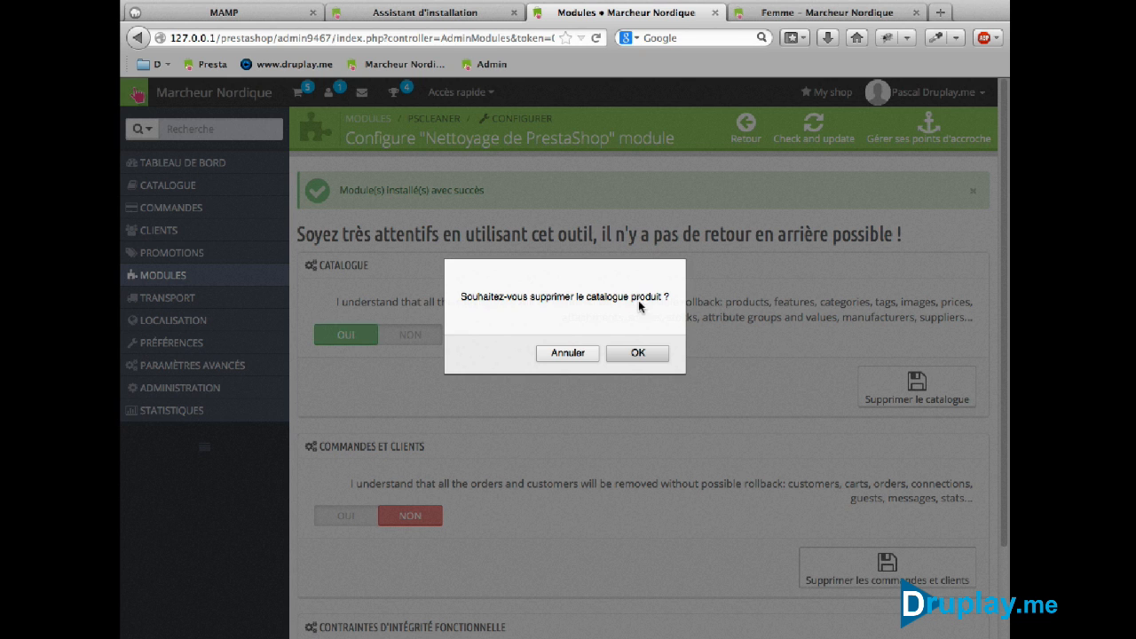
{"action": "left_click", "coordinate": [628, 354]}
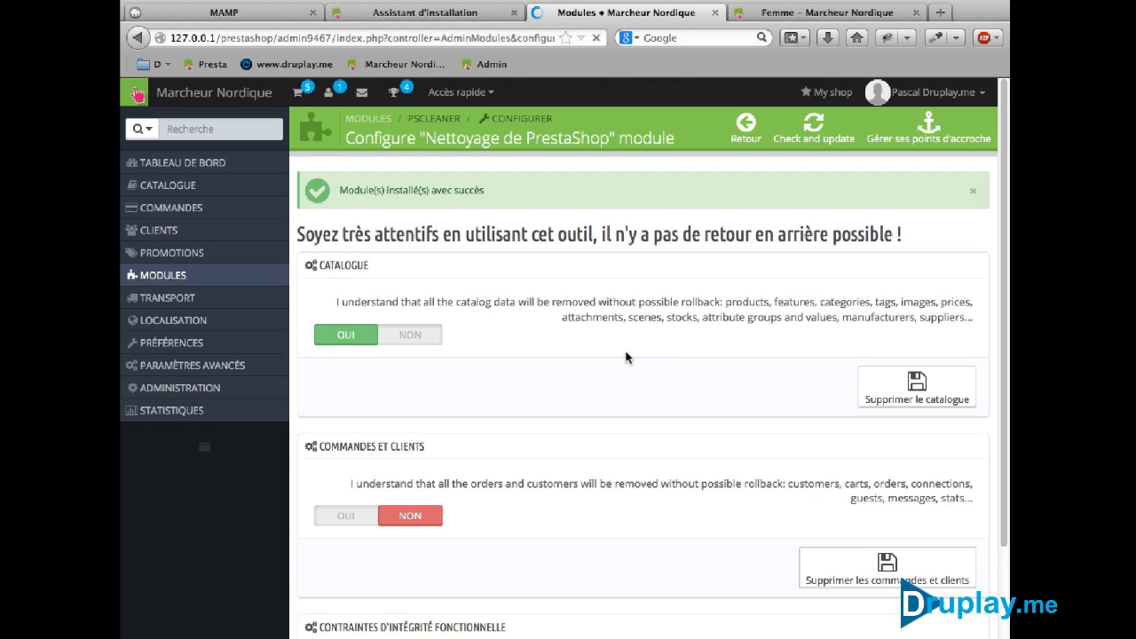
{"action": "scroll", "coordinate": [625, 358], "scroll_direction": "down", "scroll_amount": 1}
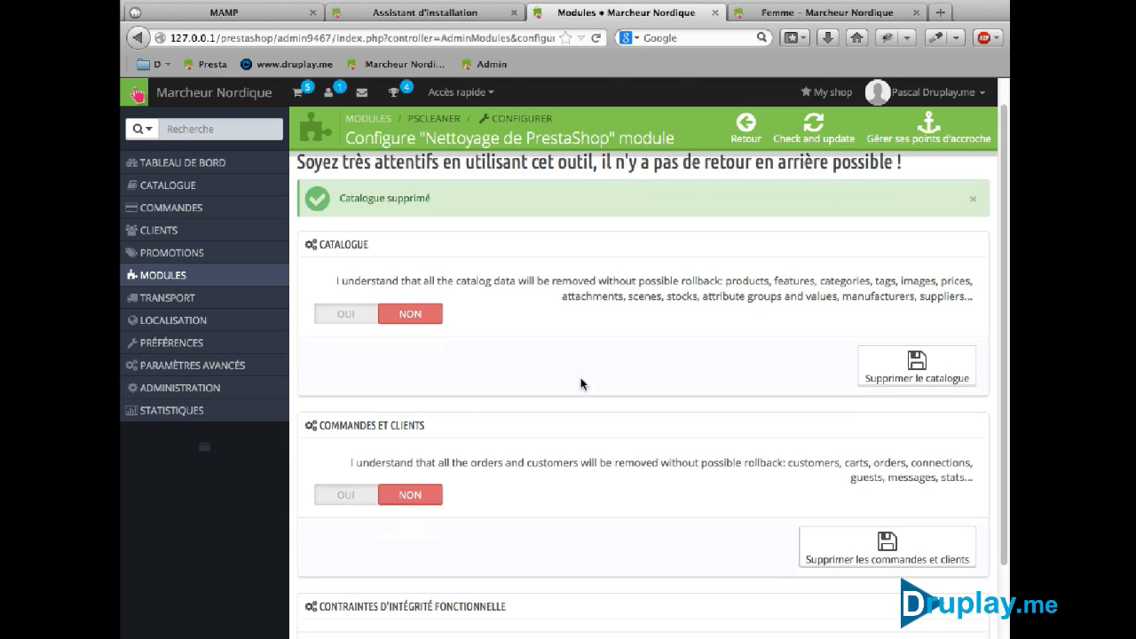
{"action": "left_click", "coordinate": [353, 507]}
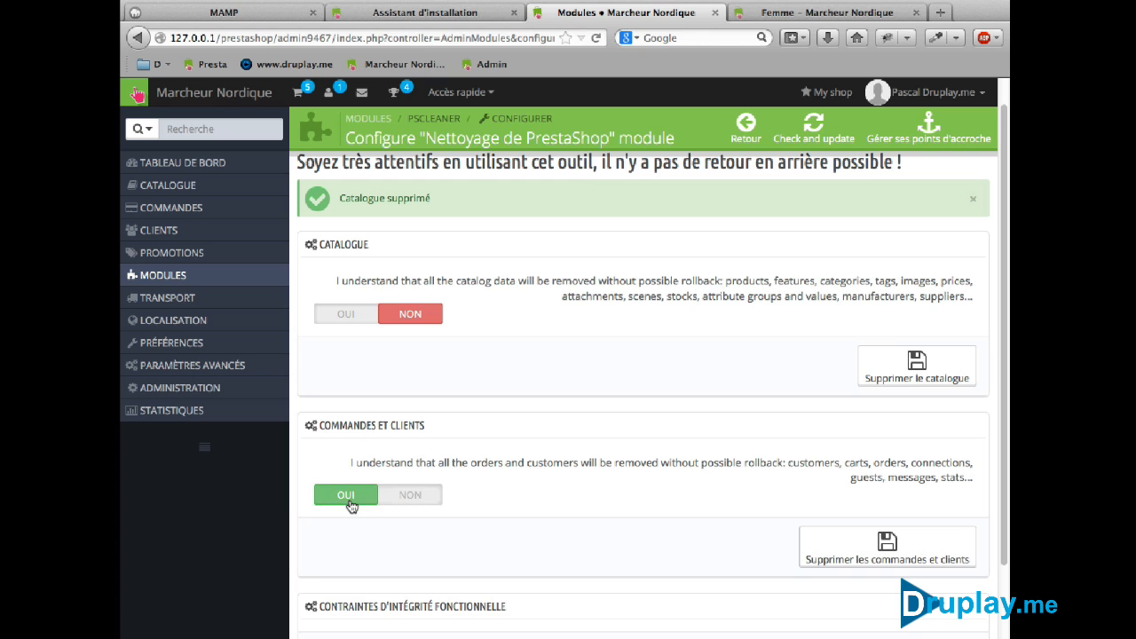
{"action": "left_click", "coordinate": [903, 555]}
{"action": "left_click", "coordinate": [651, 354]}
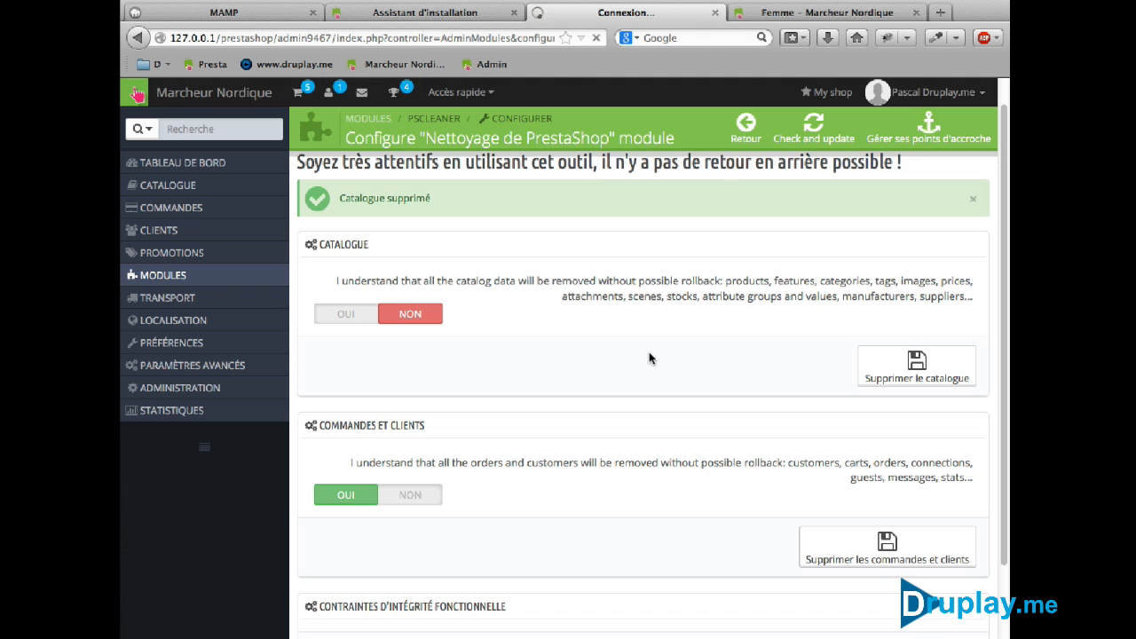
Check and repair the database, run Clean & Optimize, then go back to the Tableau de bord
{"action": "scroll", "coordinate": [648, 355], "scroll_direction": "down", "scroll_amount": 3}
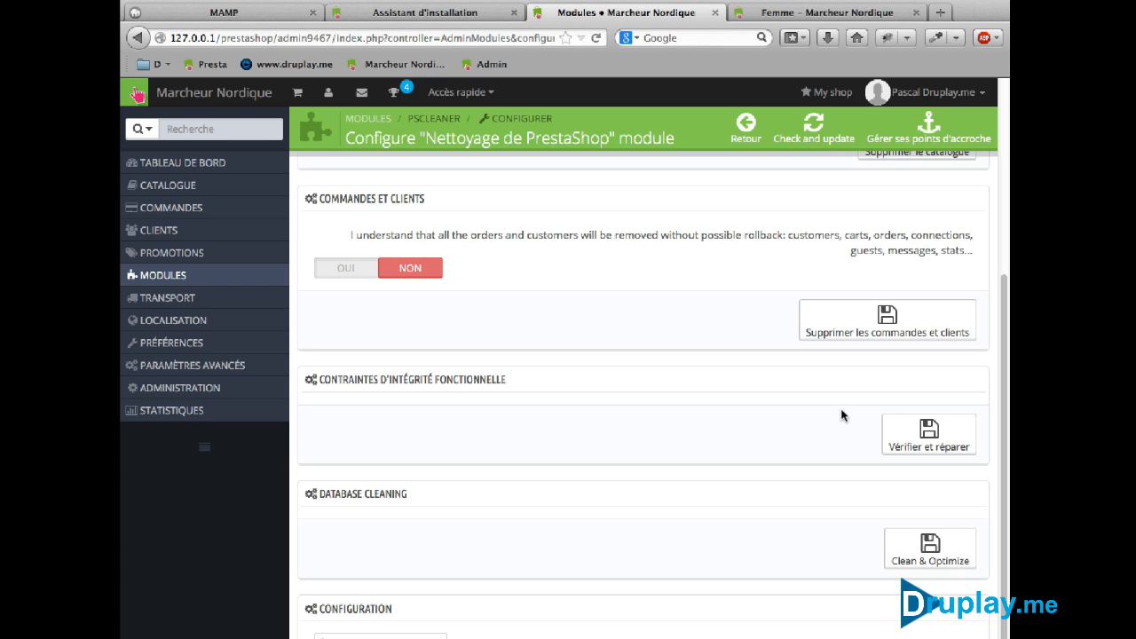
{"action": "left_click", "coordinate": [930, 430]}
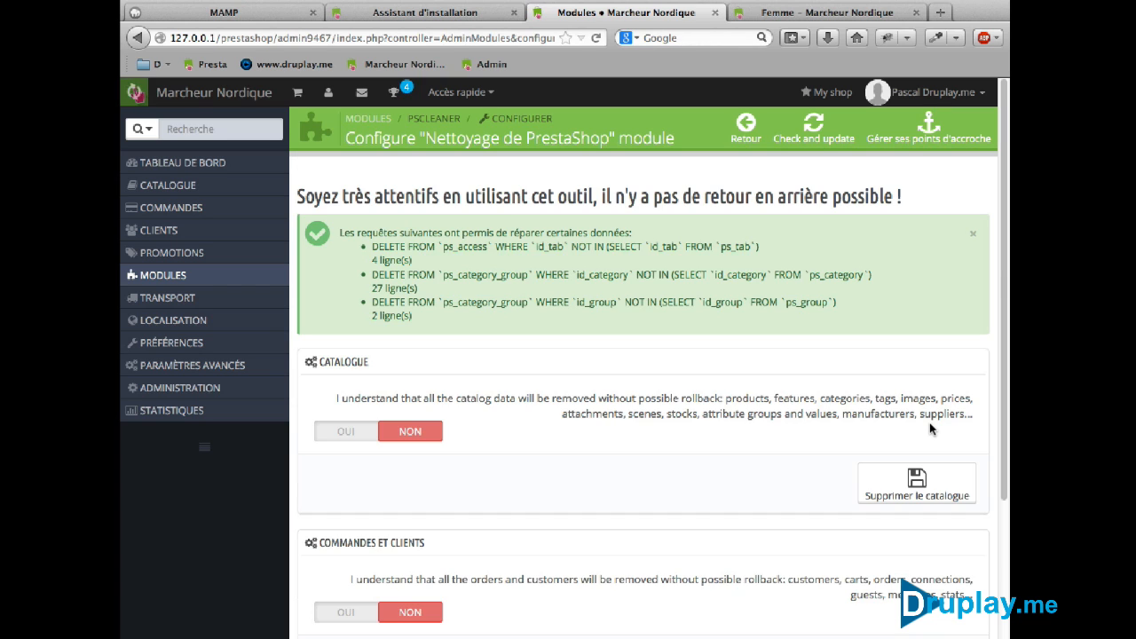
{"action": "scroll", "coordinate": [613, 271], "scroll_direction": "down", "scroll_amount": 5}
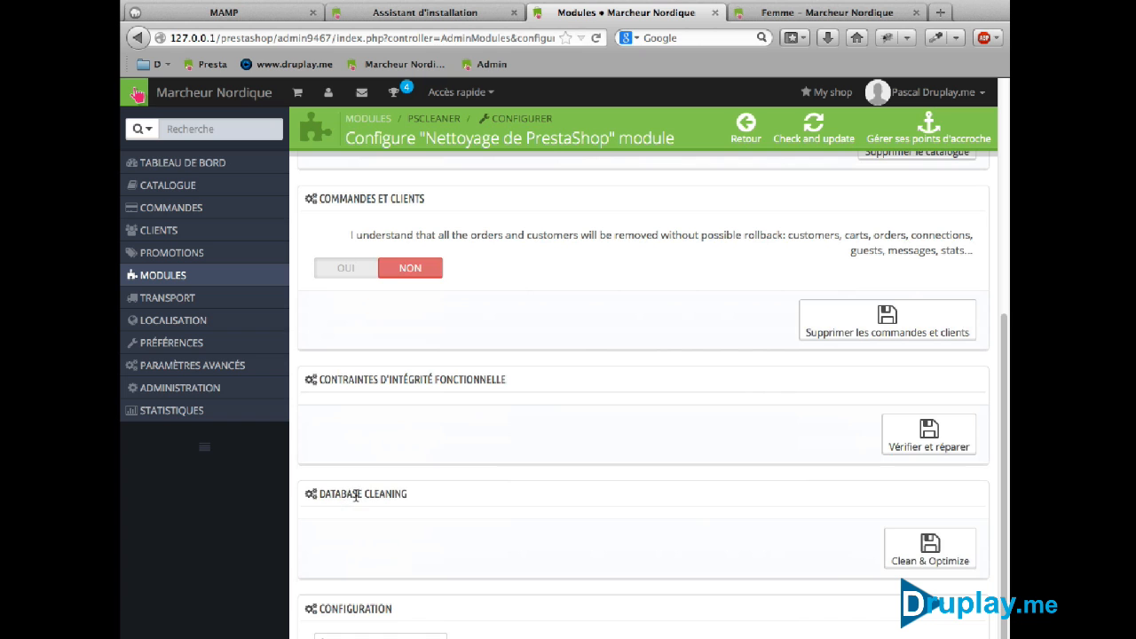
{"action": "left_click", "coordinate": [918, 553]}
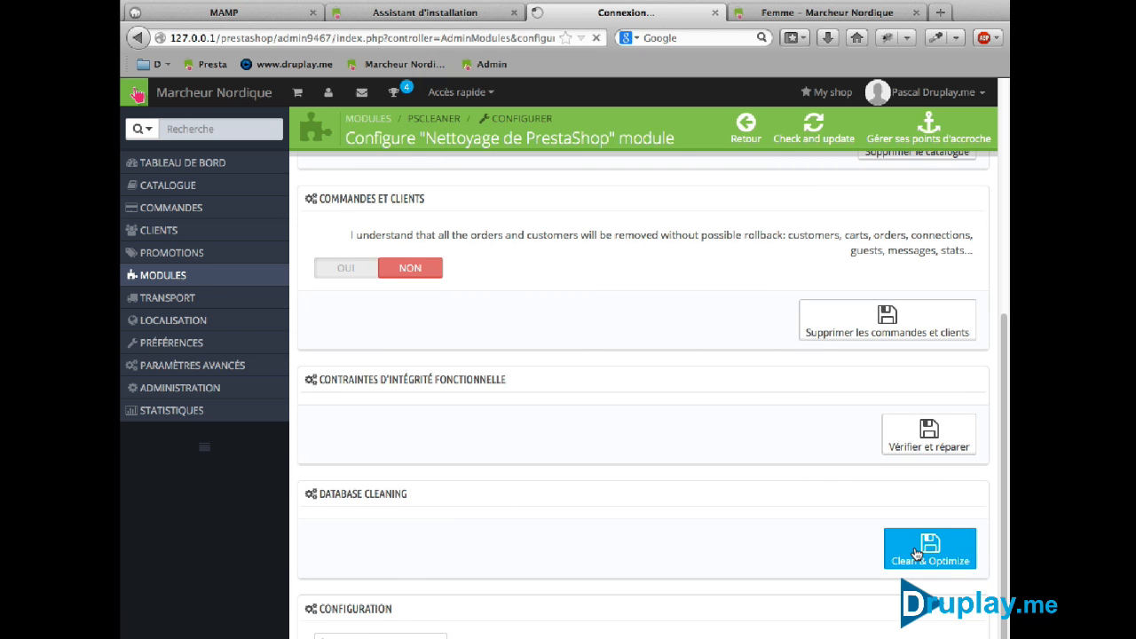
{"action": "scroll", "coordinate": [713, 378], "scroll_direction": "down", "scroll_amount": 6}
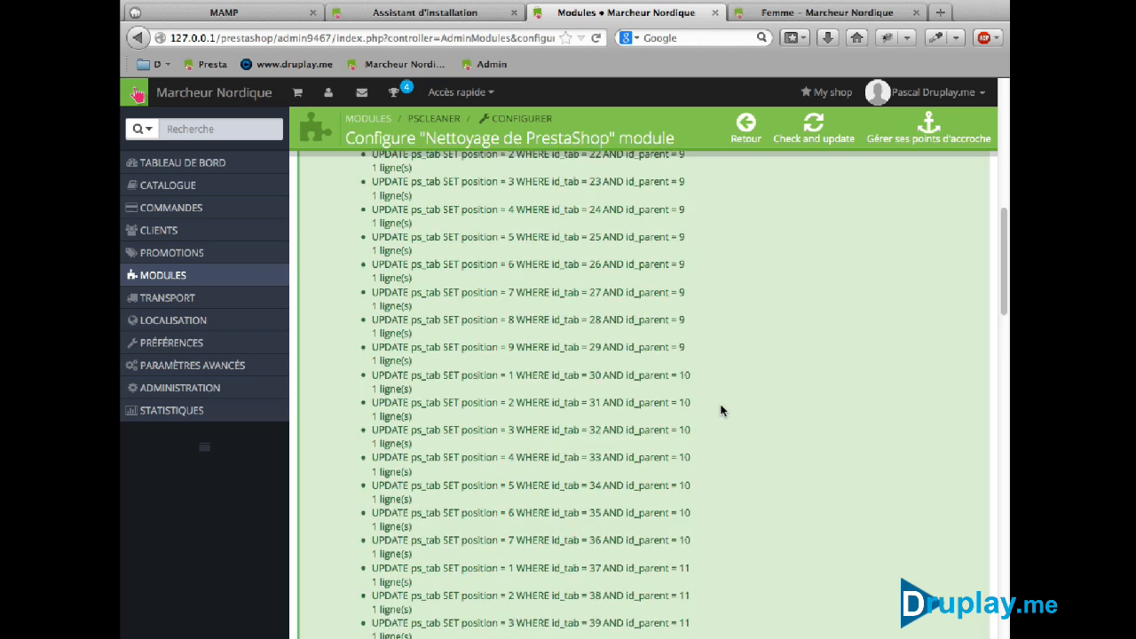
{"action": "scroll", "coordinate": [722, 410], "scroll_direction": "up", "scroll_amount": 3}
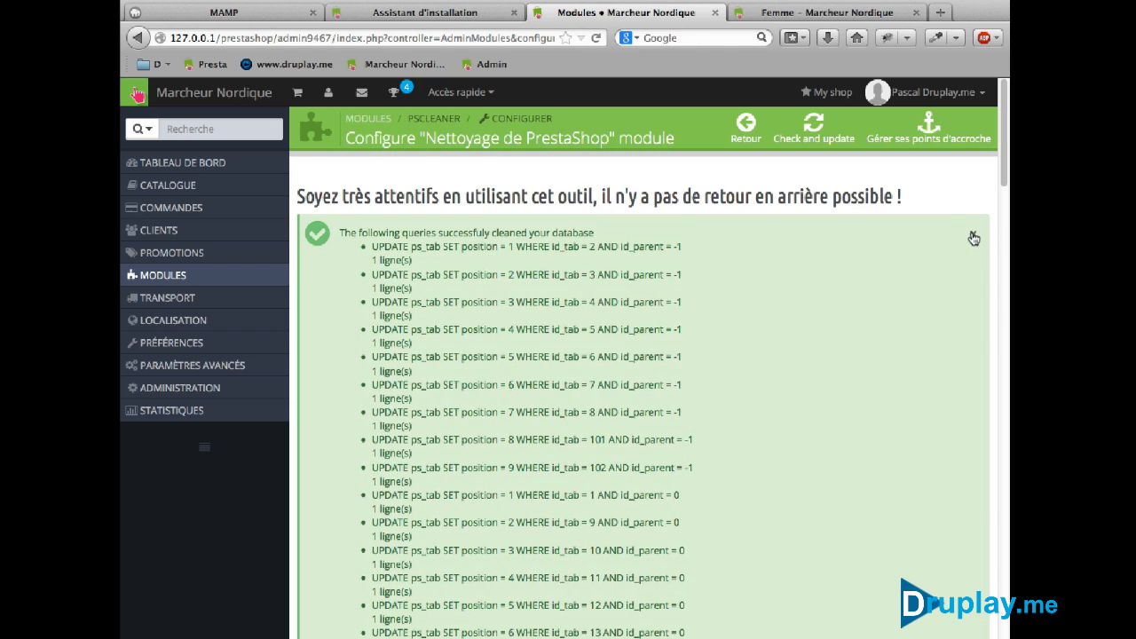
{"action": "left_click", "coordinate": [971, 236]}
{"action": "left_click", "coordinate": [169, 166]}
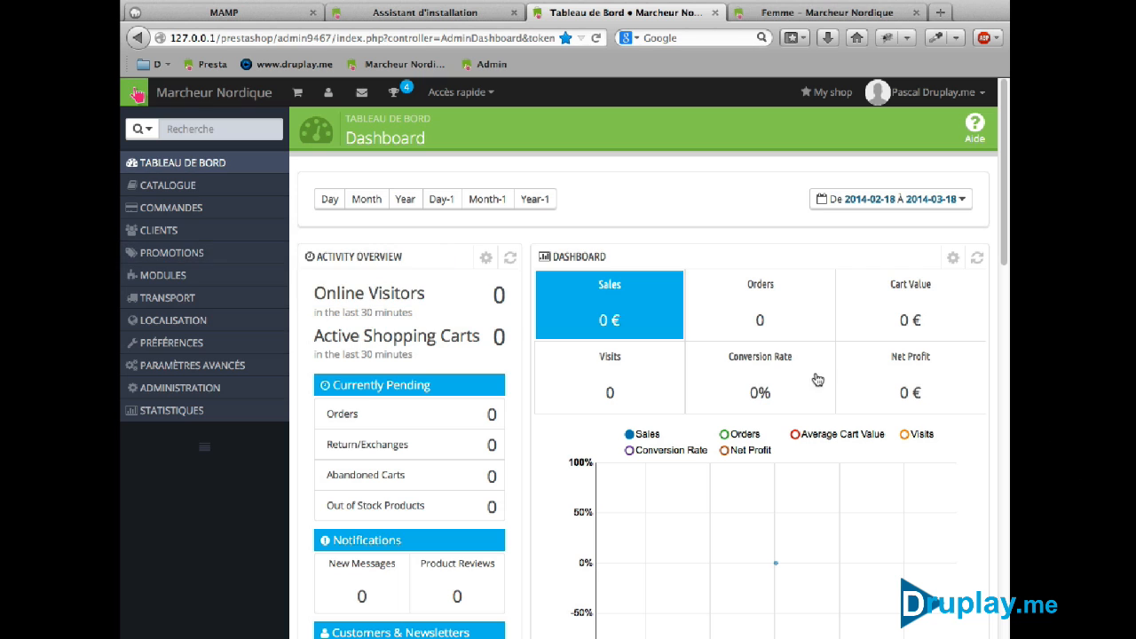
Check that the storefront home page now shows no featured products, then close the old storefront tab
{"action": "left_click", "coordinate": [805, 14]}
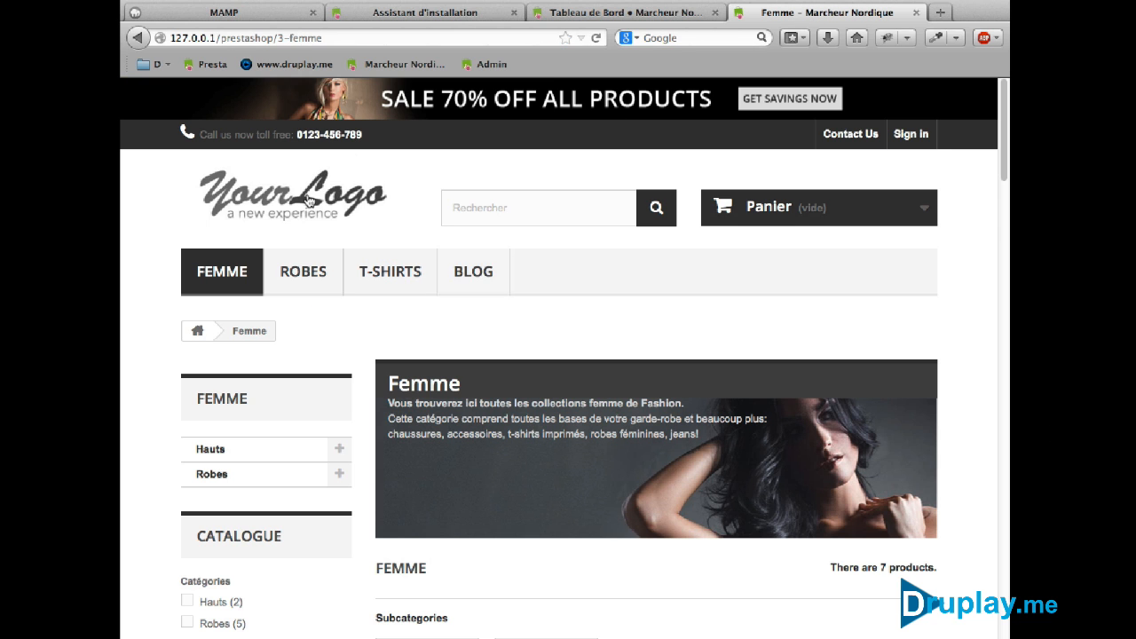
{"action": "left_click", "coordinate": [253, 183]}
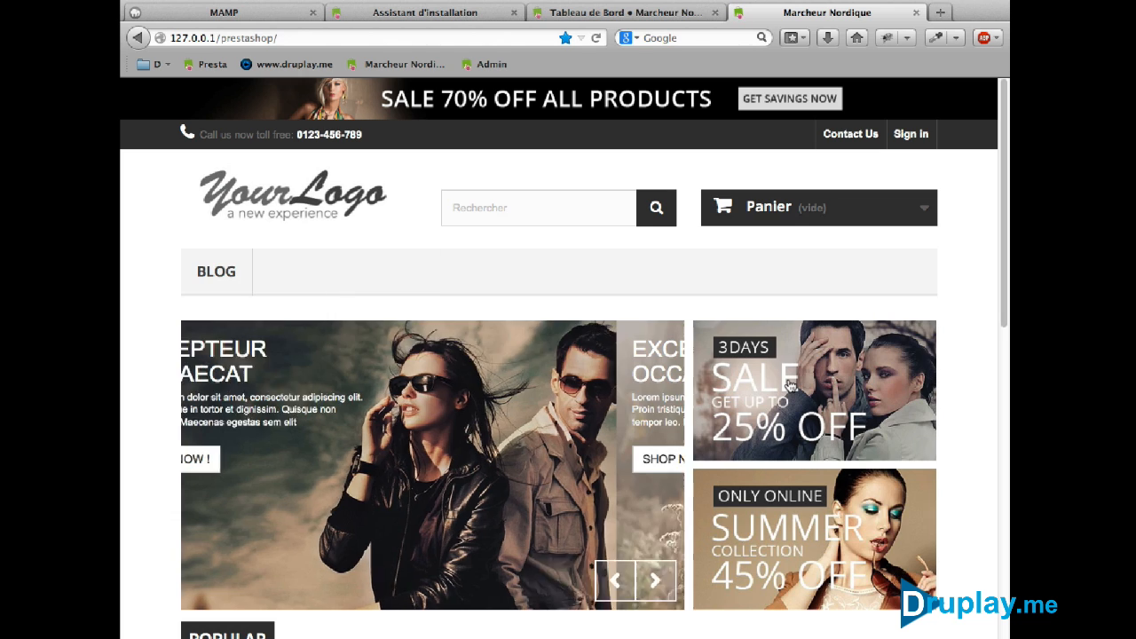
{"action": "scroll", "coordinate": [699, 482], "scroll_direction": "down", "scroll_amount": 5}
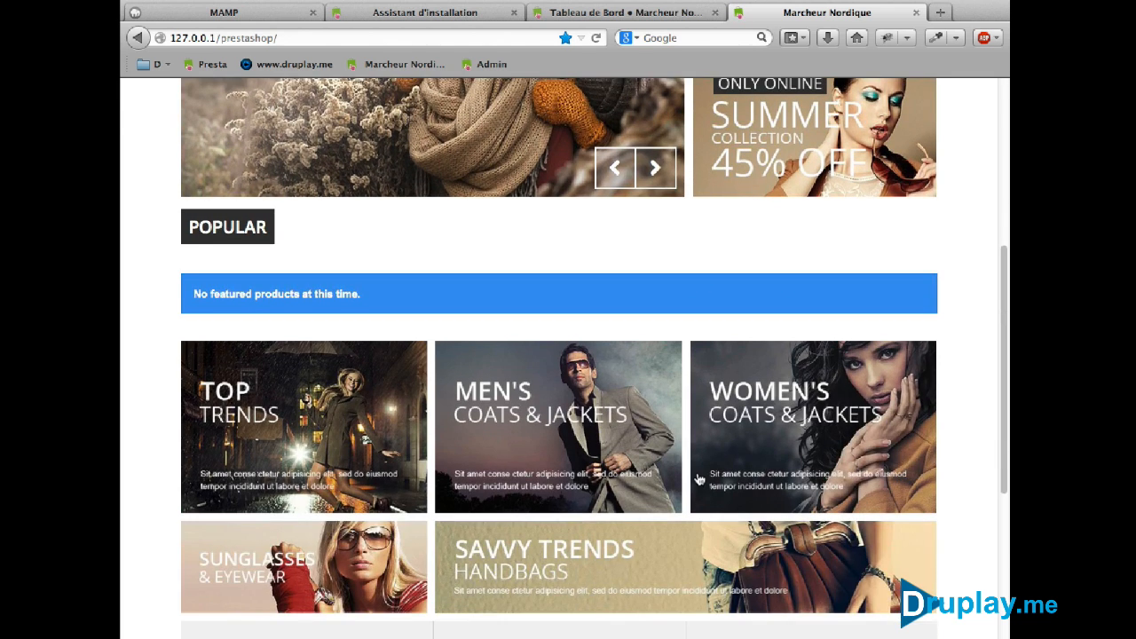
{"action": "scroll", "coordinate": [378, 475], "scroll_direction": "up", "scroll_amount": 2}
{"action": "scroll", "coordinate": [355, 458], "scroll_direction": "down", "scroll_amount": 5}
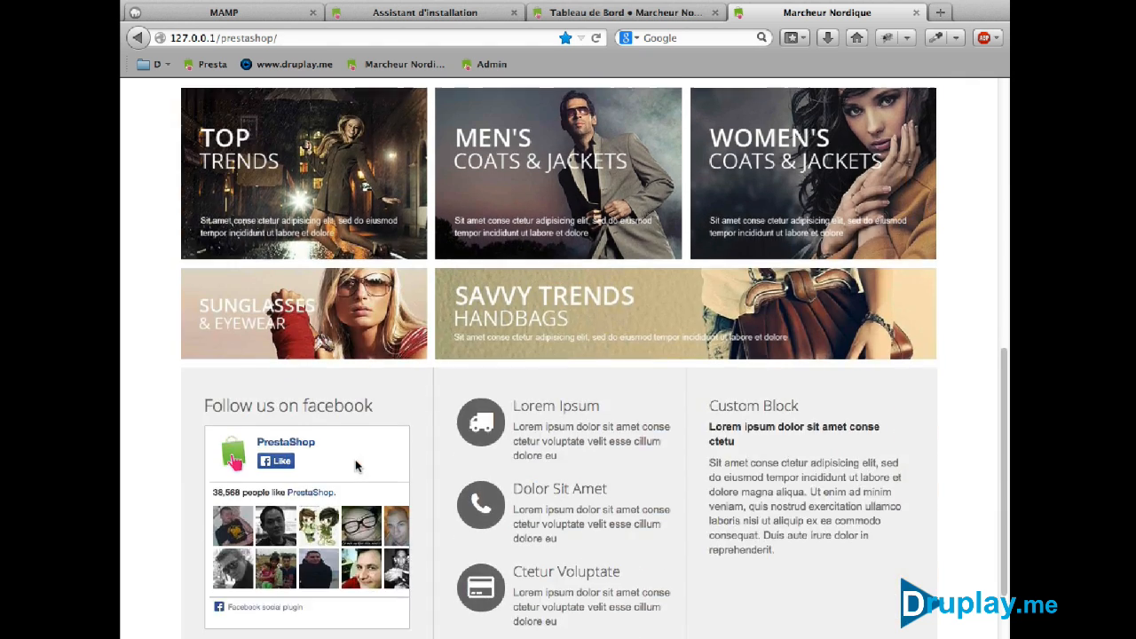
{"action": "scroll", "coordinate": [357, 464], "scroll_direction": "up", "scroll_amount": 10}
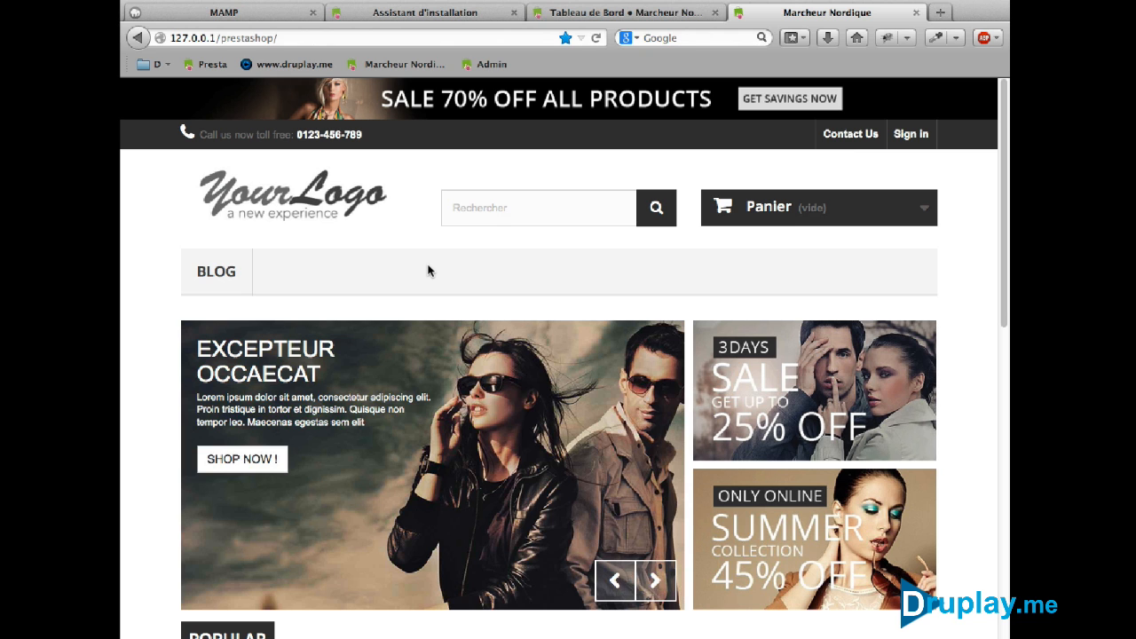
{"action": "left_click", "coordinate": [915, 12]}
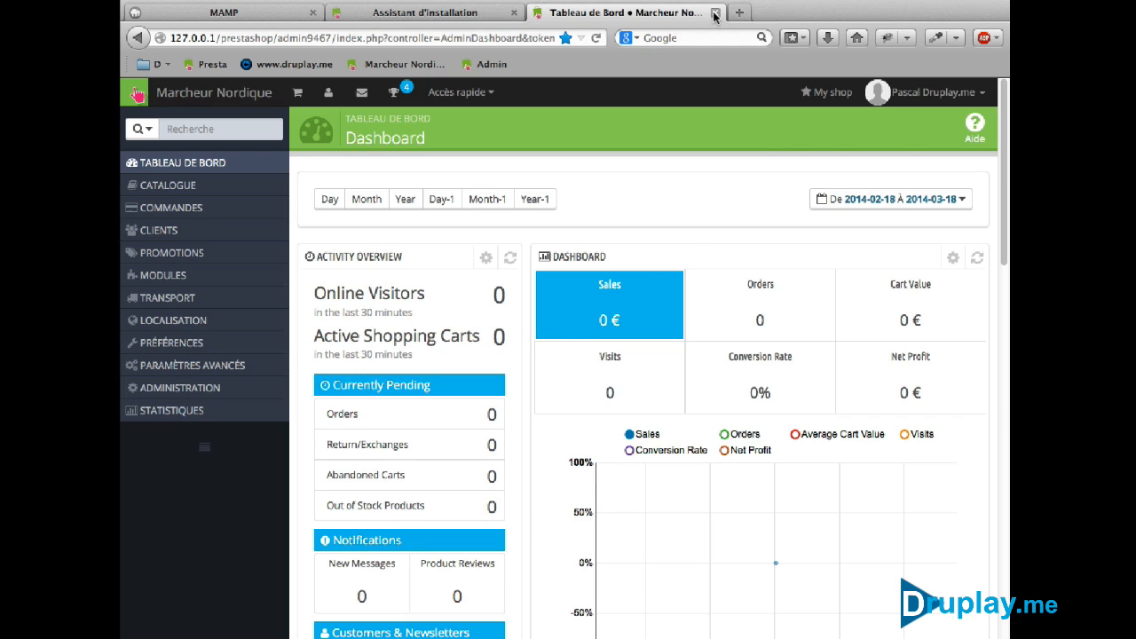
Close the old dashboard and installer tabs, the prestashop files window and the MAMP window
{"action": "left_click", "coordinate": [715, 13]}
{"action": "left_click", "coordinate": [515, 13]}
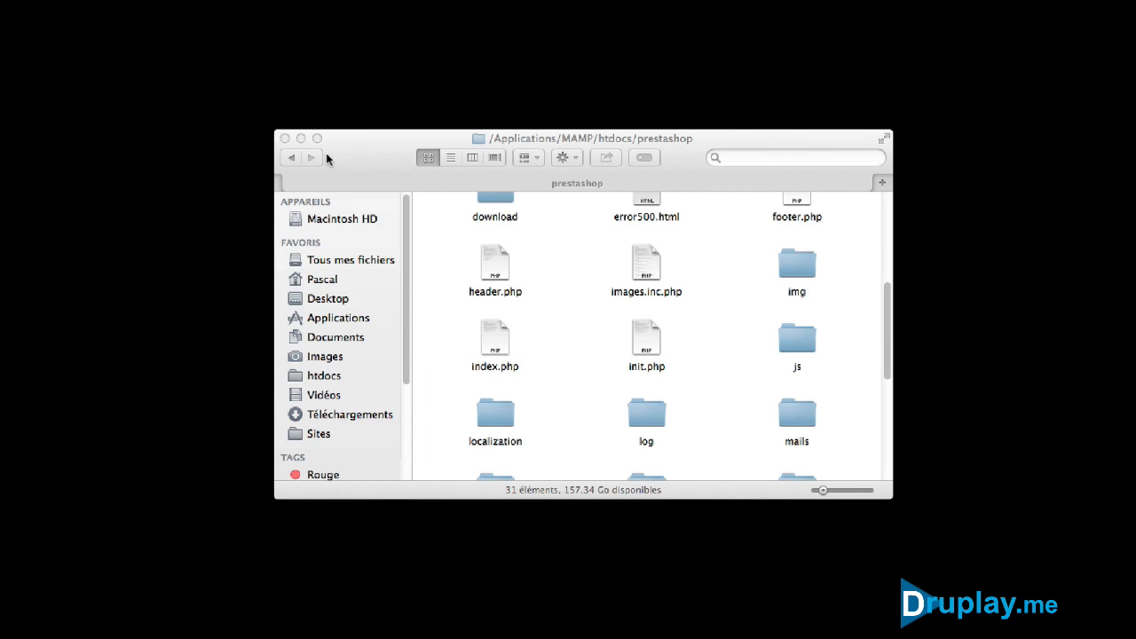
{"action": "left_click", "coordinate": [285, 139]}
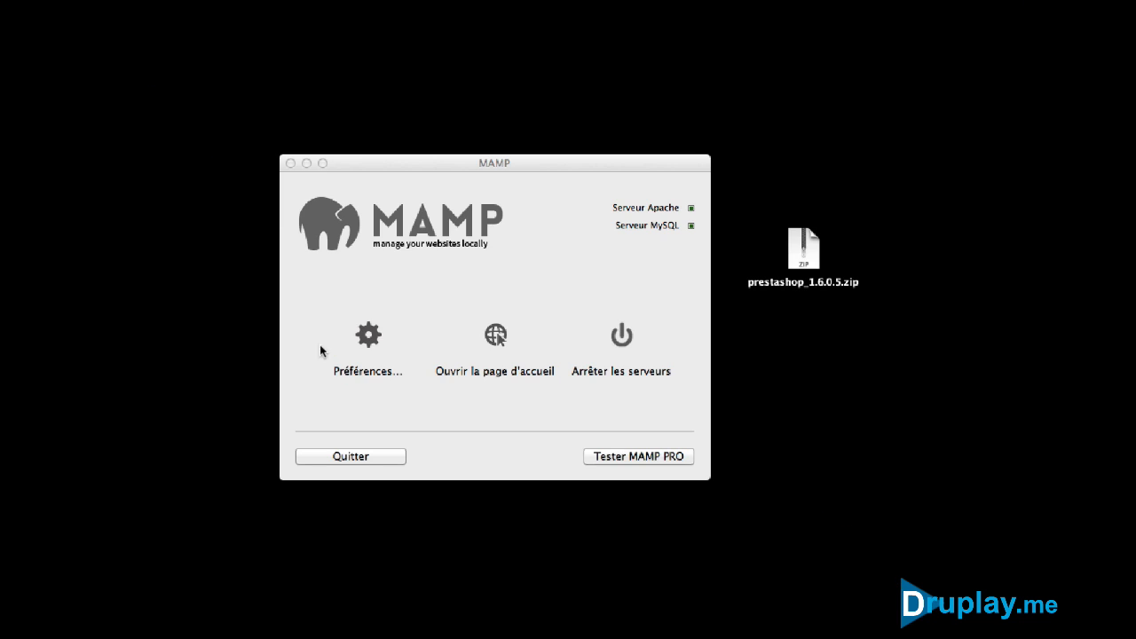
{"action": "left_click", "coordinate": [291, 164]}
Unzip the PrestaShop 1.6.0.5 archive on the desktop and rename its prestashop folder to prestademo
{"action": "double_click", "coordinate": [794, 258]}
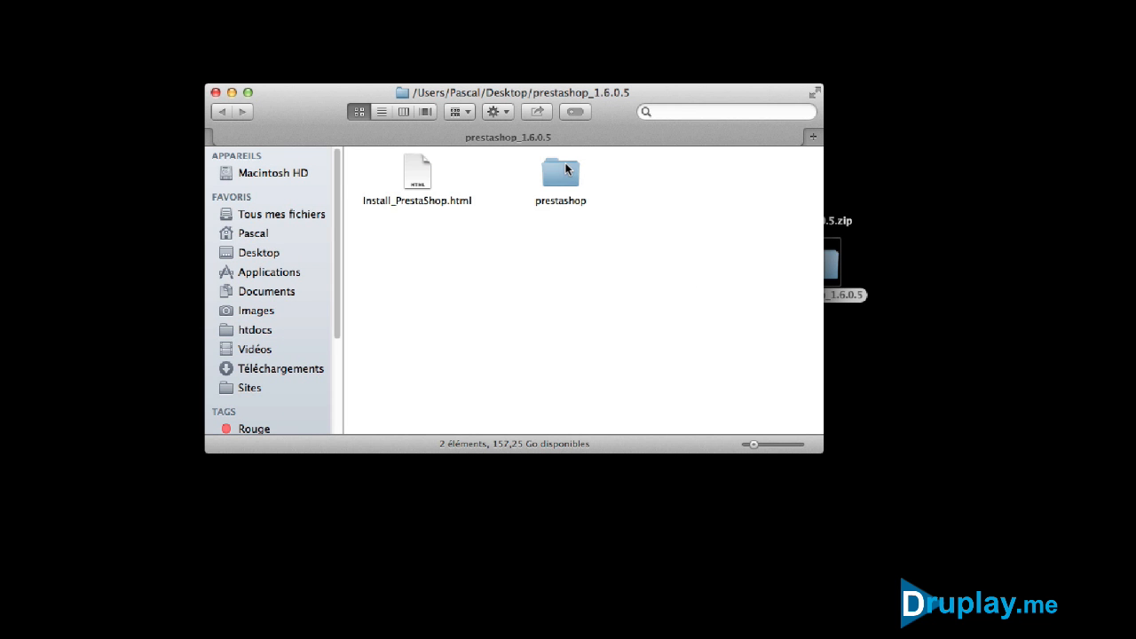
{"action": "left_click", "coordinate": [570, 203]}
{"action": "left_click", "coordinate": [570, 202]}
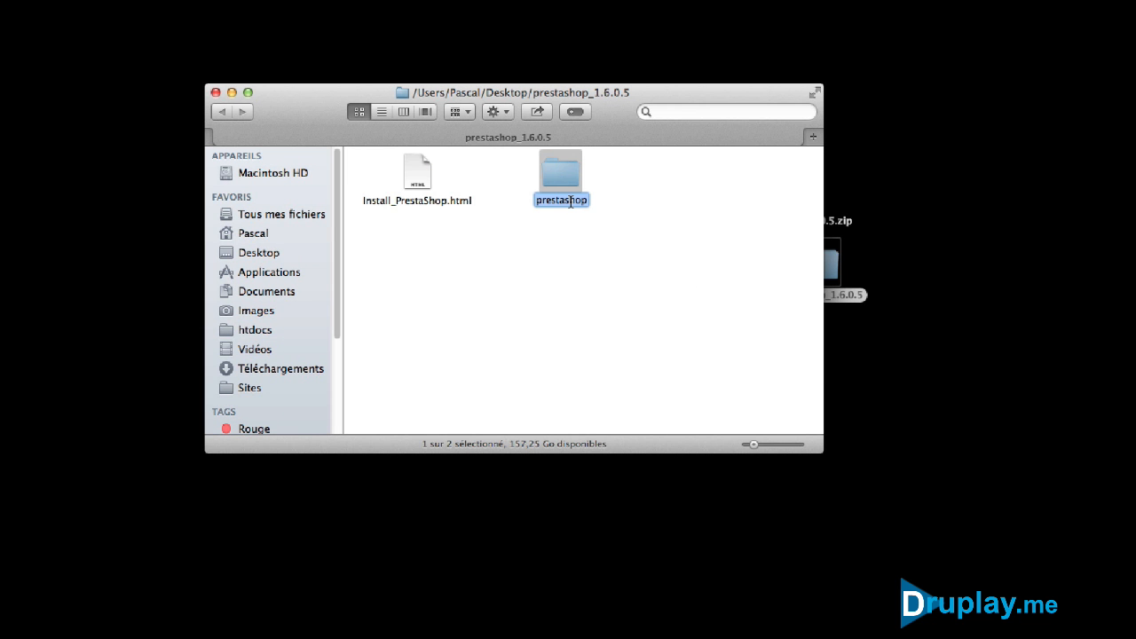
{"action": "left_click_drag", "start_coordinate": [562, 201], "coordinate": [597, 201]}
{"action": "key", "text": "BackSpace"}
{"action": "type", "text": "demo"}
{"action": "key", "text": "Return"}
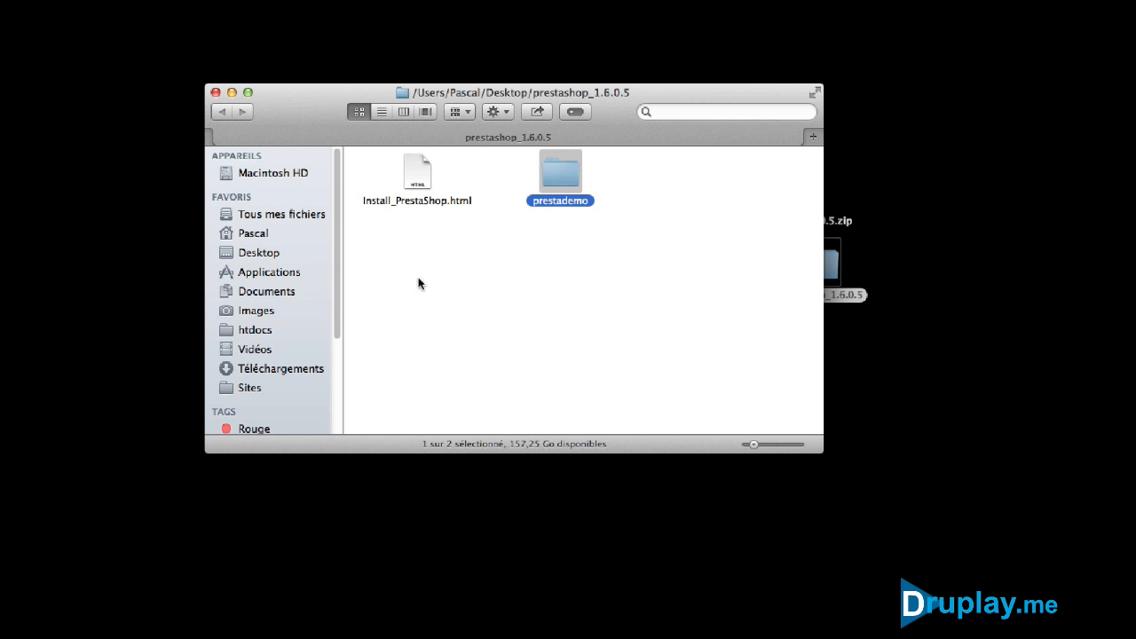
Move the prestademo folder into MAMP's htdocs and confirm its contents there
{"action": "left_click_drag", "start_coordinate": [562, 165], "coordinate": [264, 328]}
{"action": "left_click", "coordinate": [257, 332]}
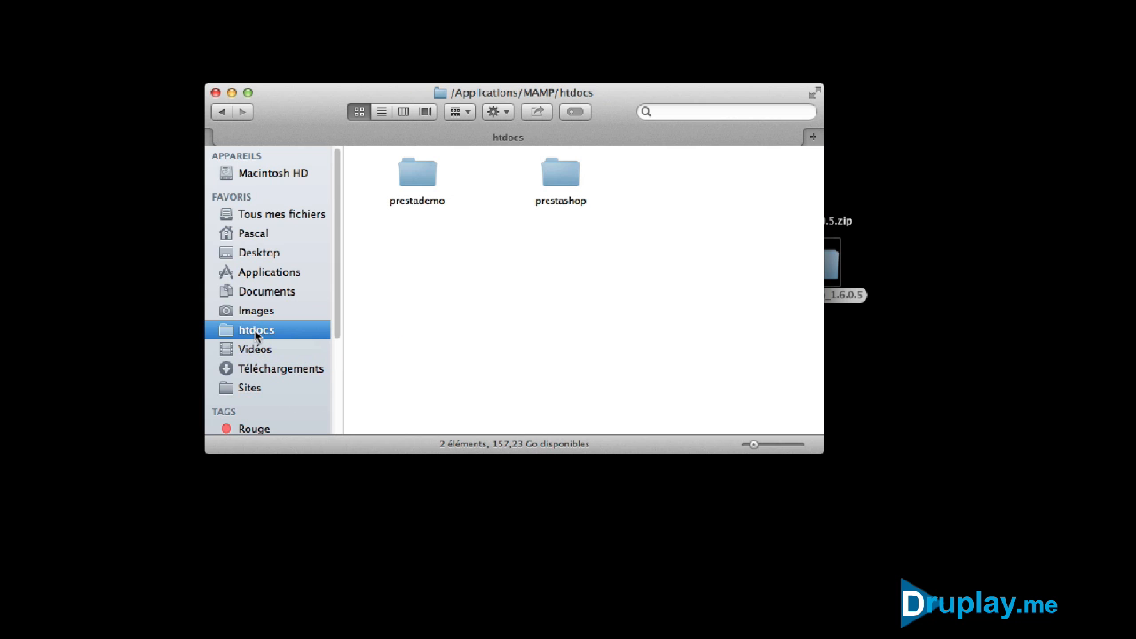
{"action": "double_click", "coordinate": [425, 167]}
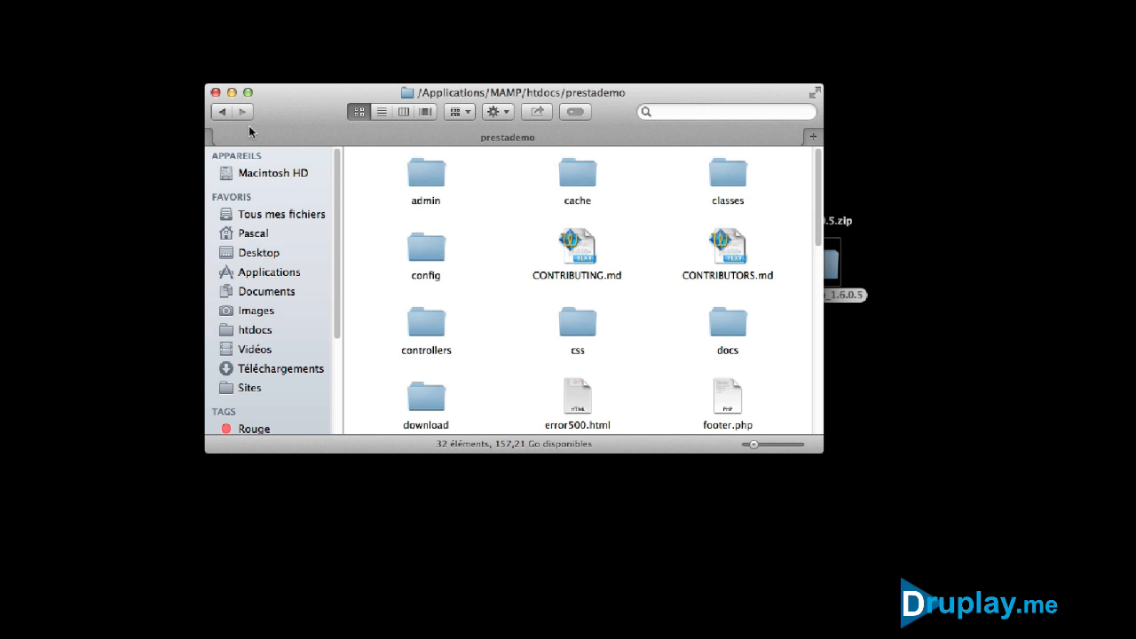
{"action": "left_click", "coordinate": [216, 93]}
{"action": "left_click", "coordinate": [411, 461]}
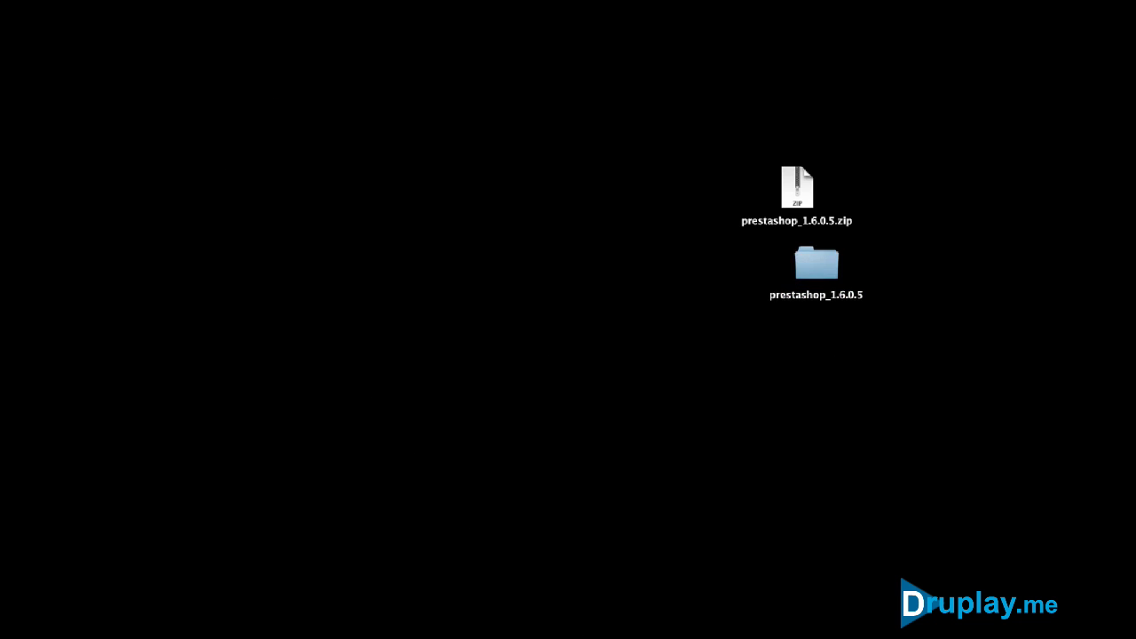
Open the MAMP welcome page from the MAMP window and launch phpMyAdmin from its Outils menu
{"action": "left_click", "coordinate": [879, 636]}
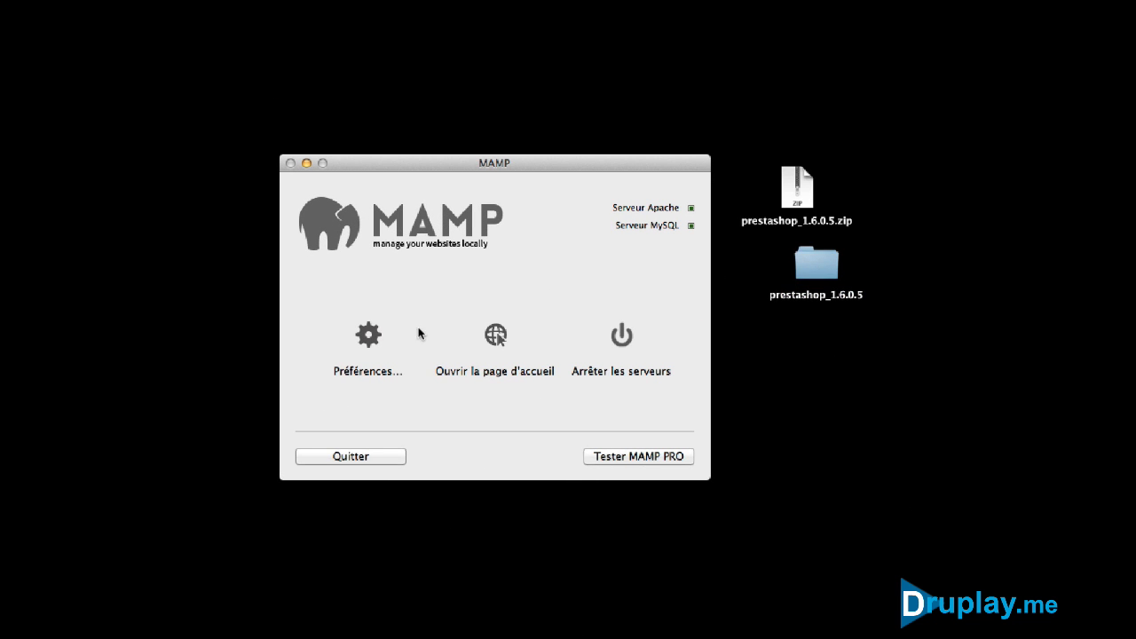
{"action": "left_click", "coordinate": [497, 336]}
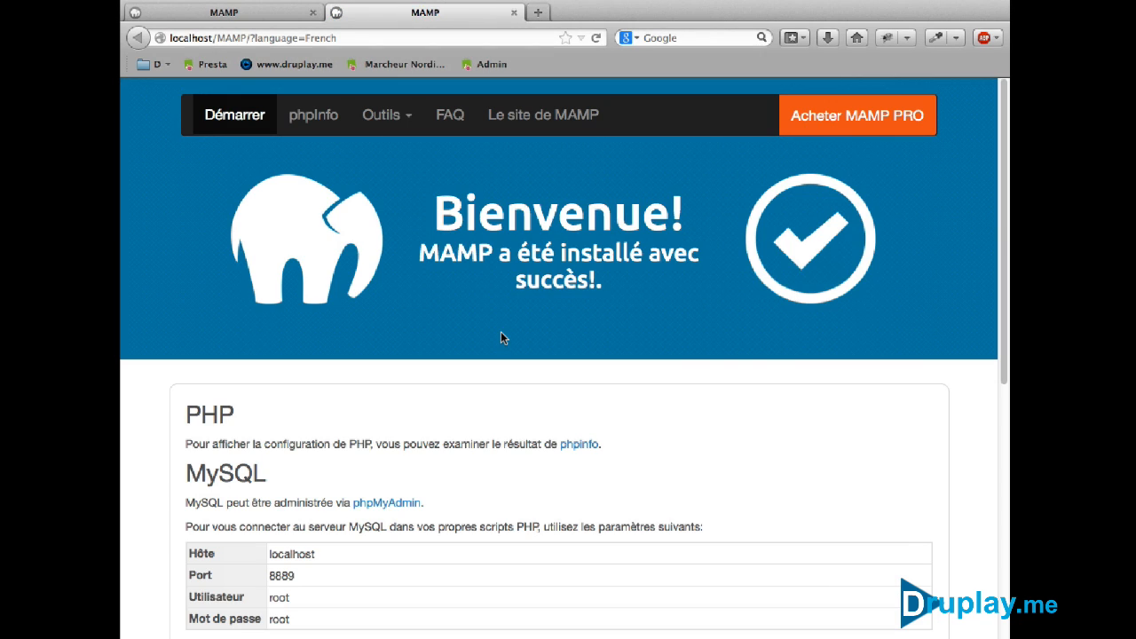
{"action": "left_click", "coordinate": [387, 114]}
{"action": "left_click", "coordinate": [397, 155]}
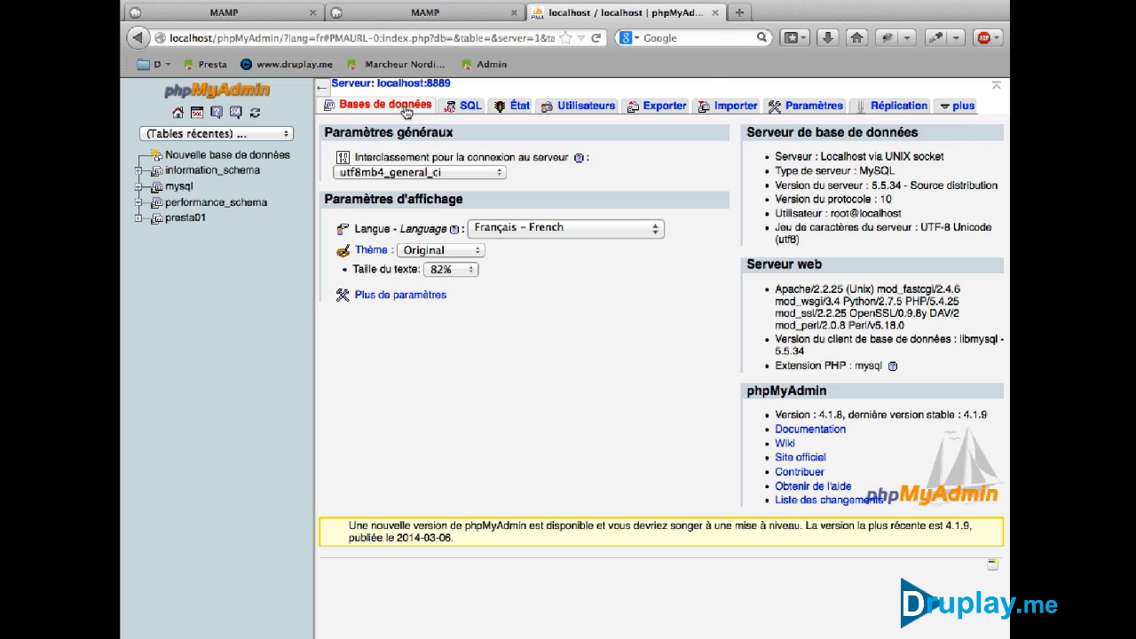
Create the demo01 database under Bases de données, then start entering the local 127.0.0.1 address
{"action": "left_click", "coordinate": [405, 108]}
{"action": "left_click", "coordinate": [399, 170]}
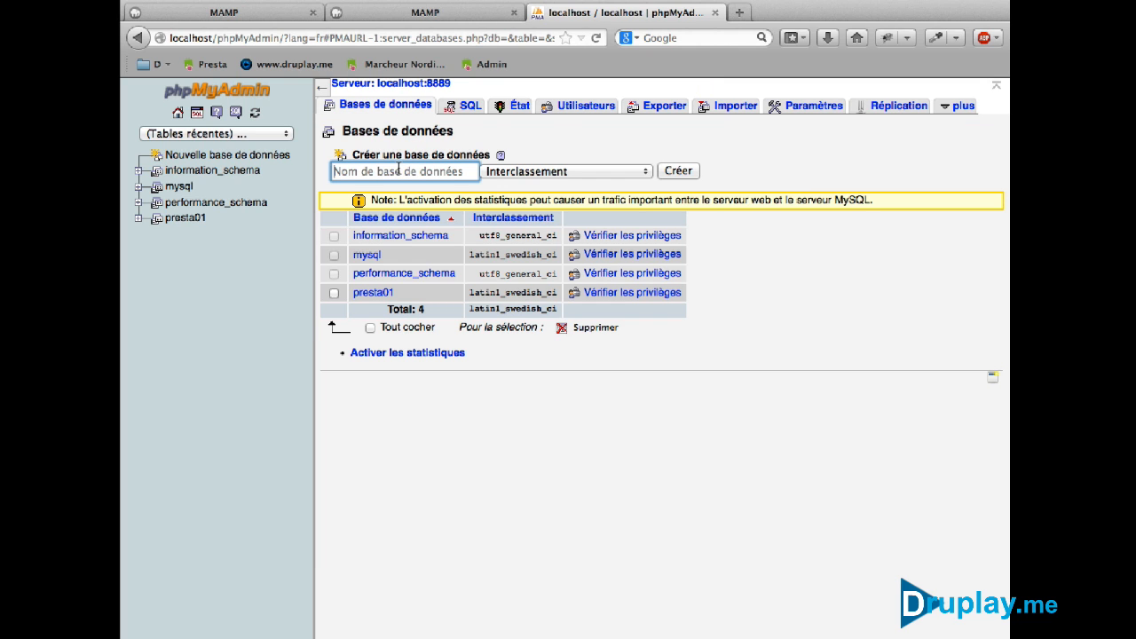
{"action": "type", "text": "demo01"}
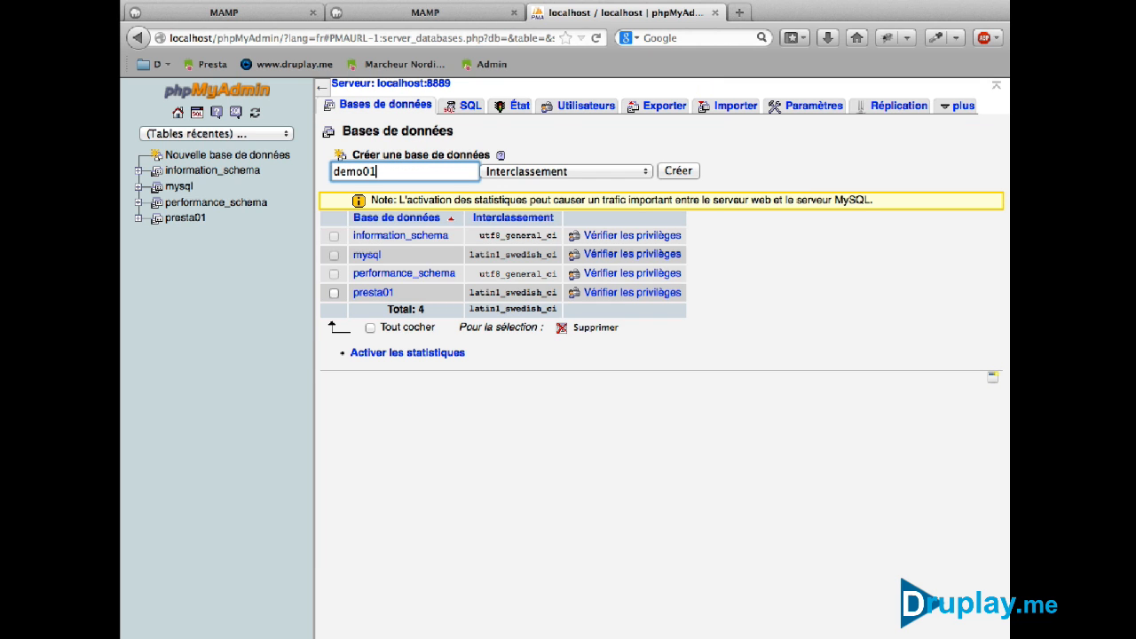
{"action": "left_click", "coordinate": [674, 171]}
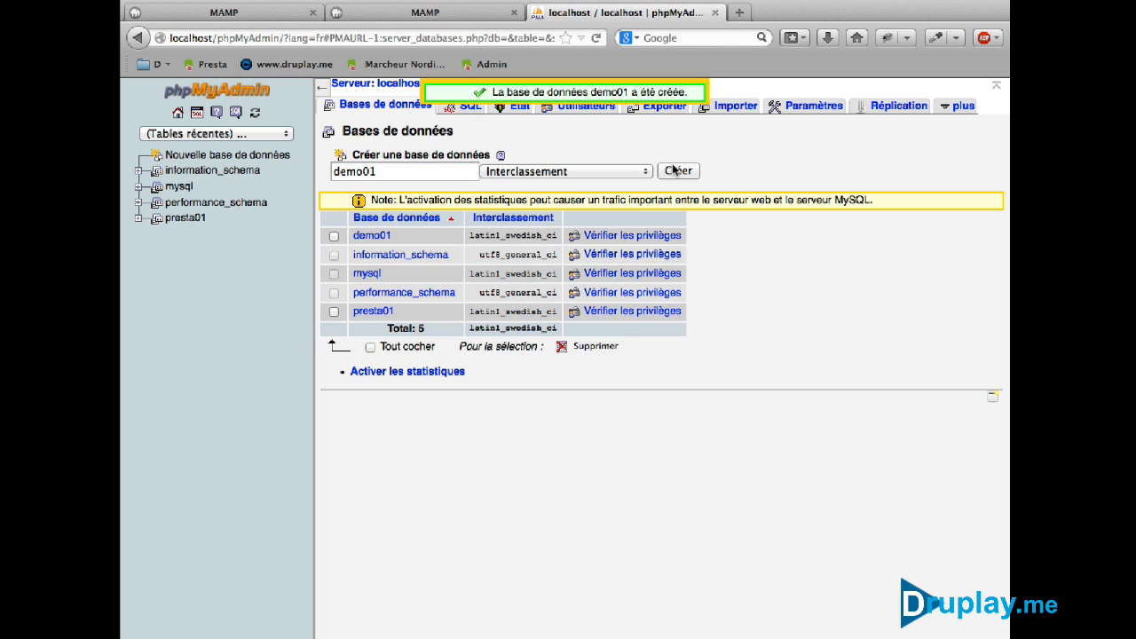
{"action": "left_click", "coordinate": [270, 36]}
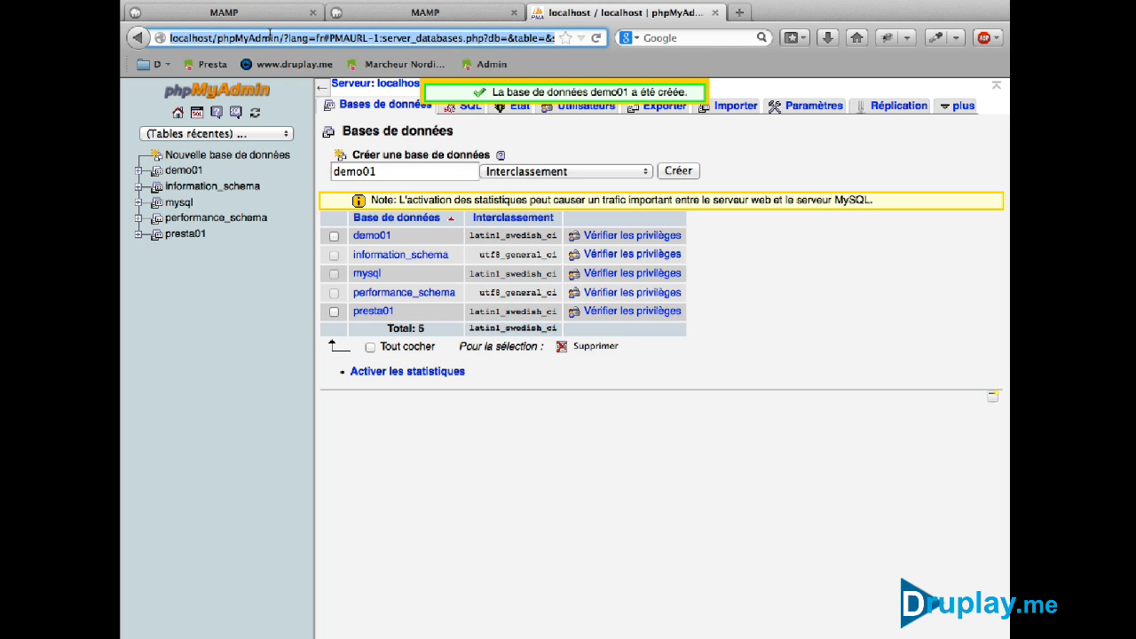
{"action": "type", "text": "127"}
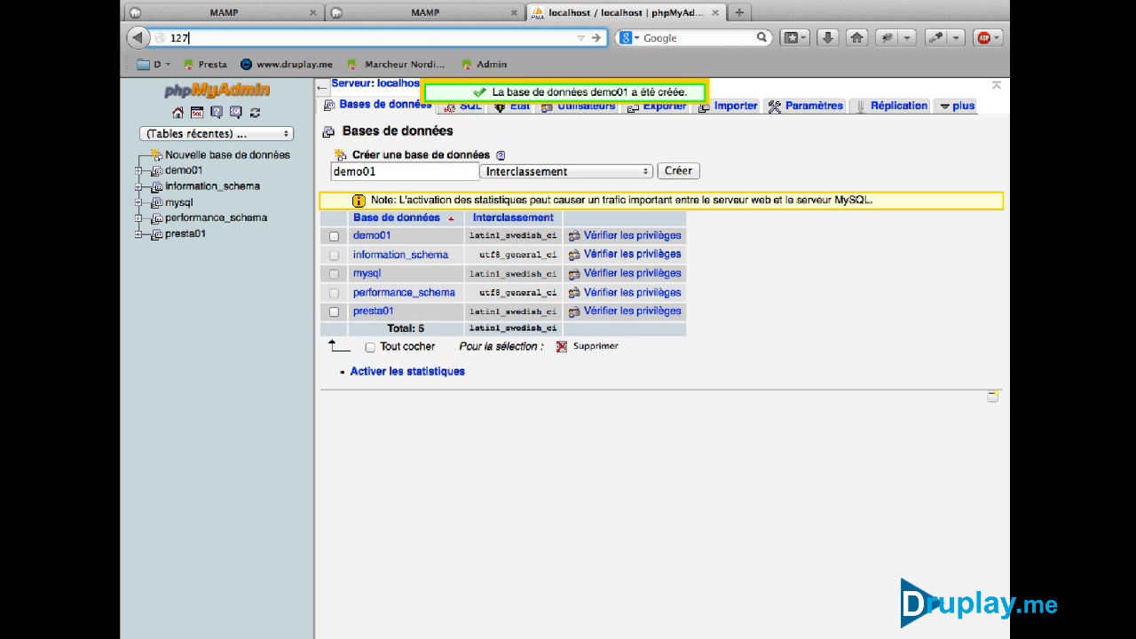
{"action": "type", "text": ".0"}
{"action": "type", "text": ";0"}
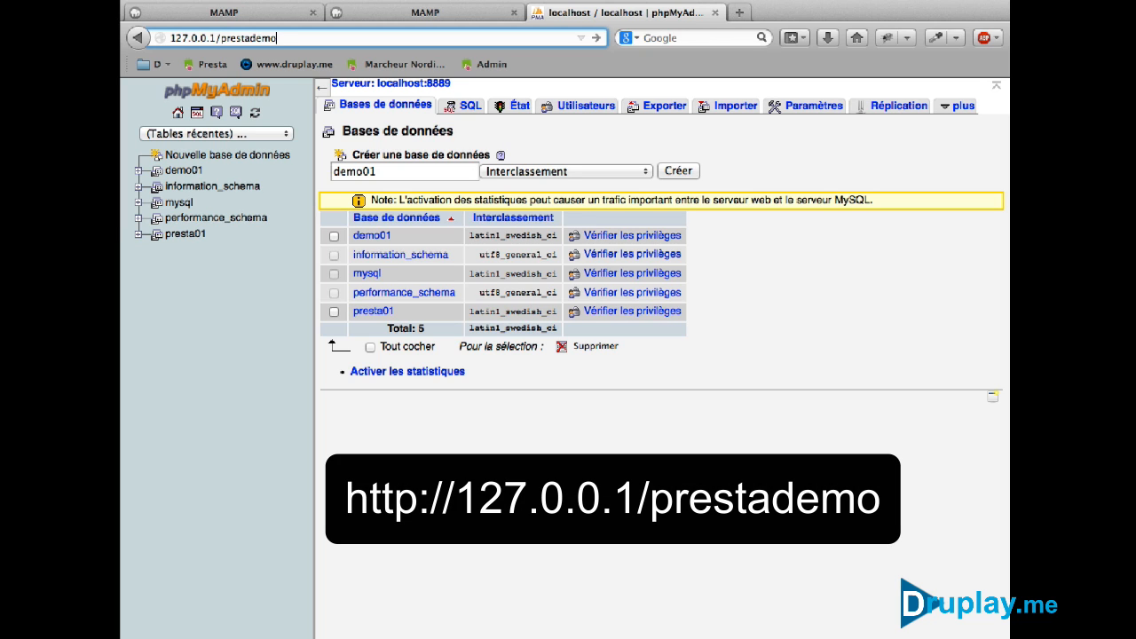
Load 127.0.0.1/prestademo to bring up the PrestaShop installer
{"action": "key", "text": "Return"}
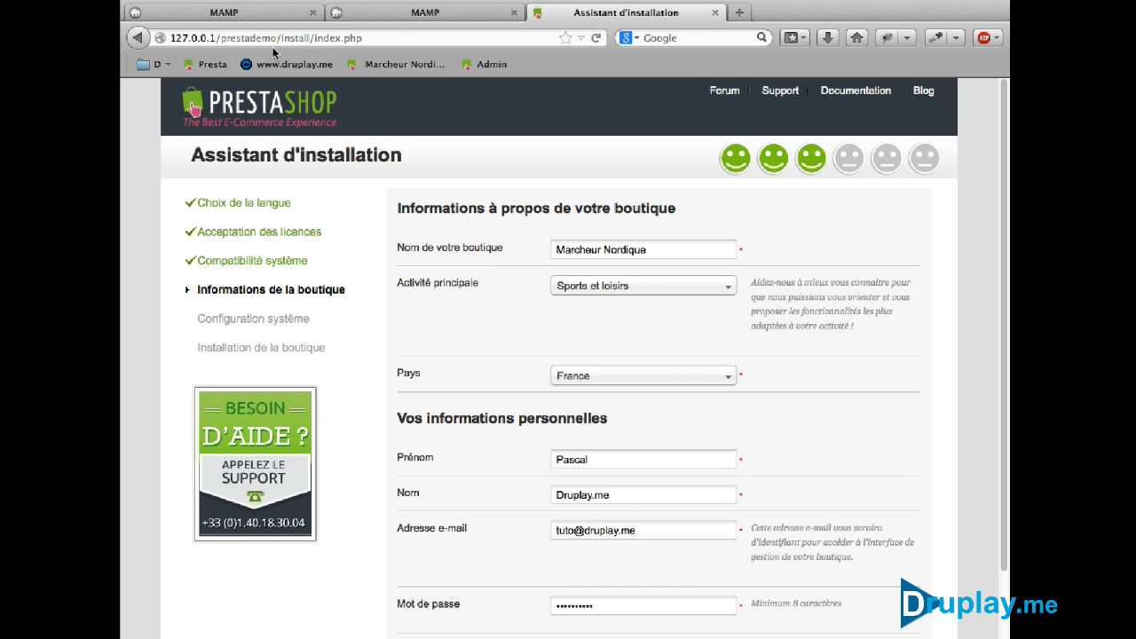
Change the shop name to 'Marcheur Nordique Demo' and continue to the database step with Suivant
{"action": "scroll", "coordinate": [554, 311], "scroll_direction": "down", "scroll_amount": 3}
{"action": "scroll", "coordinate": [503, 284], "scroll_direction": "up", "scroll_amount": 3}
{"action": "scroll", "coordinate": [502, 262], "scroll_direction": "down", "scroll_amount": 1}
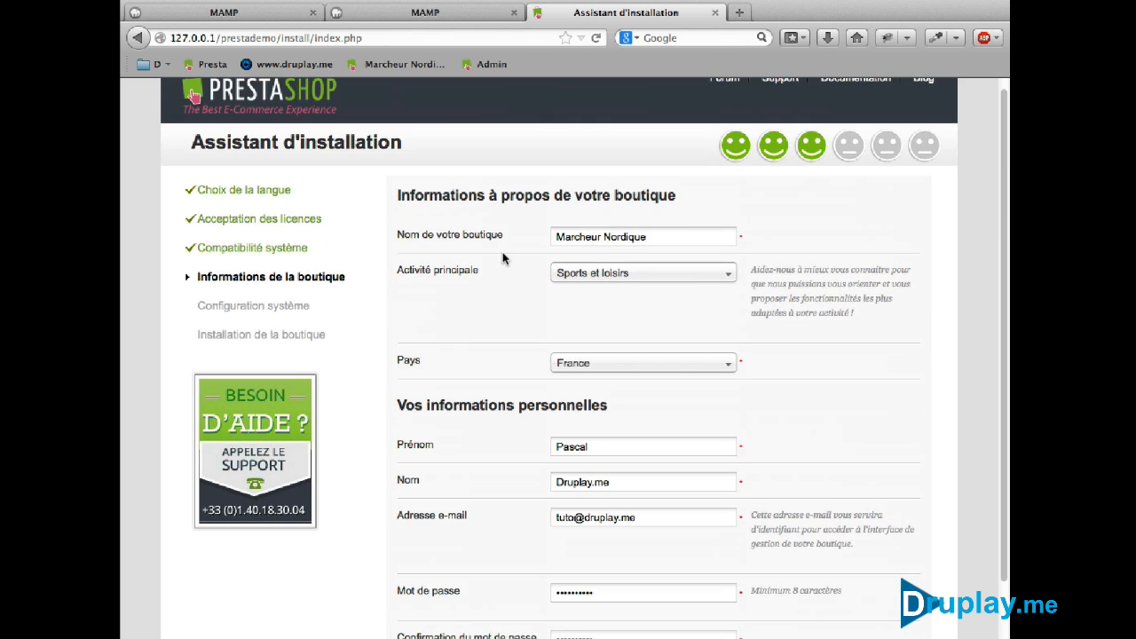
{"action": "scroll", "coordinate": [500, 329], "scroll_direction": "down", "scroll_amount": 2}
{"action": "scroll", "coordinate": [500, 329], "scroll_direction": "up", "scroll_amount": 3}
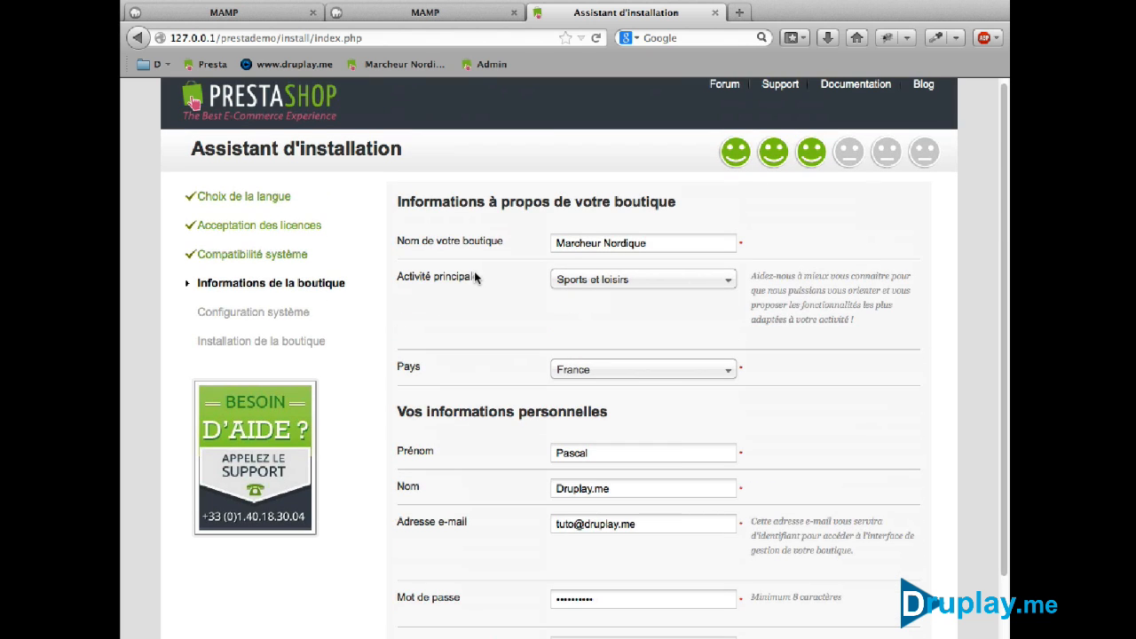
{"action": "left_click", "coordinate": [655, 242]}
{"action": "type", "text": "Demo"}
{"action": "scroll", "coordinate": [578, 449], "scroll_direction": "down", "scroll_amount": 3}
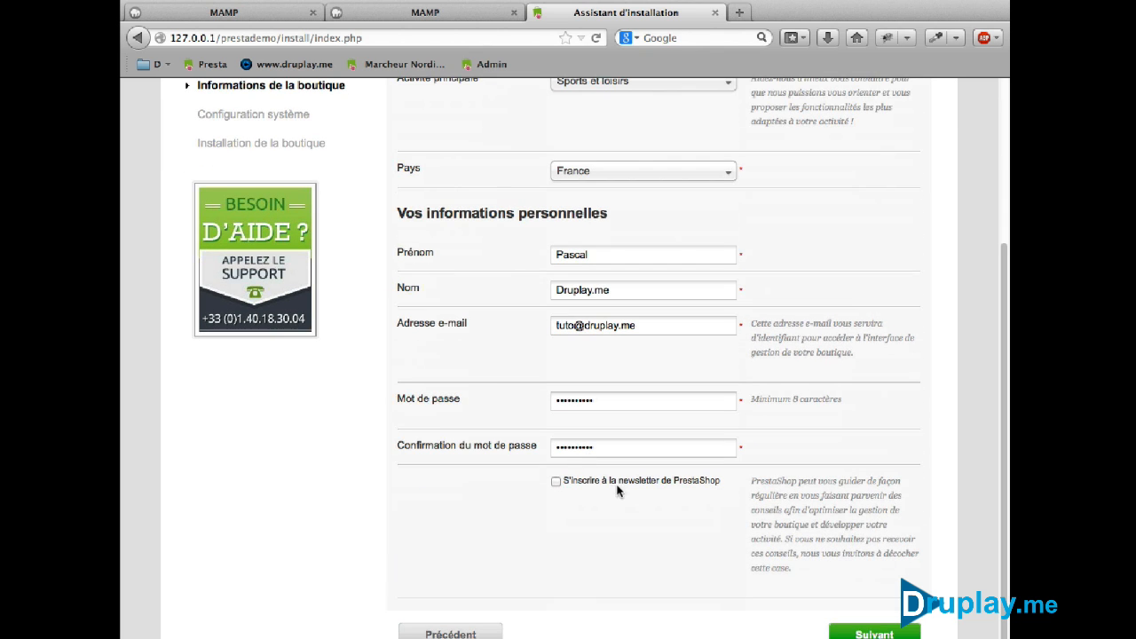
{"action": "left_click", "coordinate": [856, 633]}
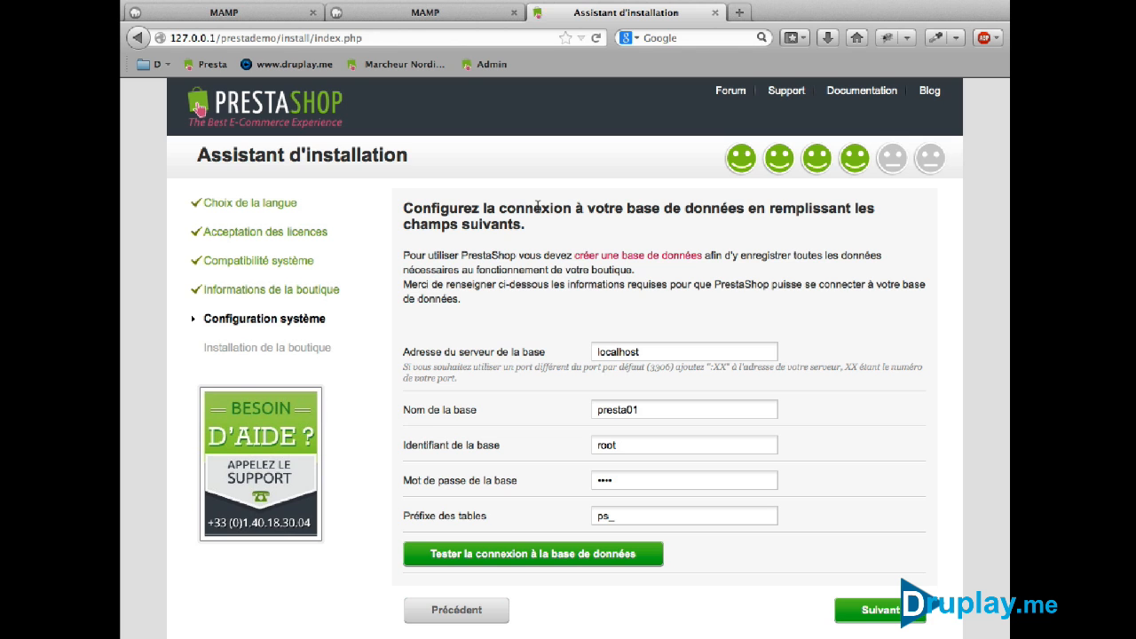
Change the database name to demo01, test the connection, and run the installation
{"action": "left_click_drag", "start_coordinate": [626, 409], "coordinate": [575, 406]}
{"action": "type", "text": "demo01"}
{"action": "left_click", "coordinate": [574, 554]}
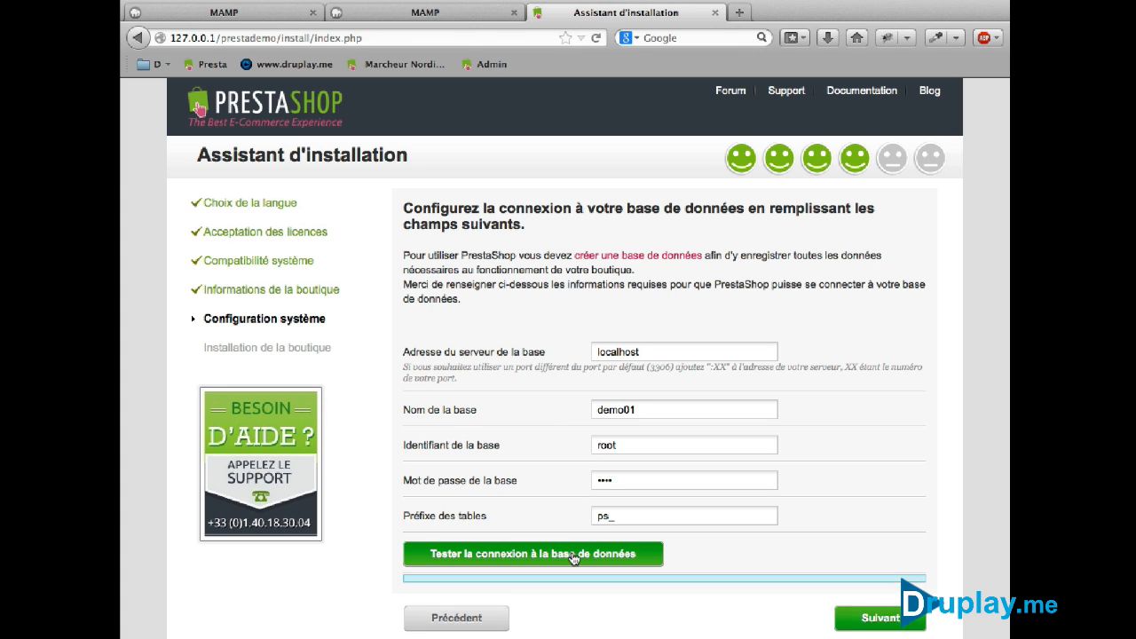
{"action": "key", "text": "Return"}
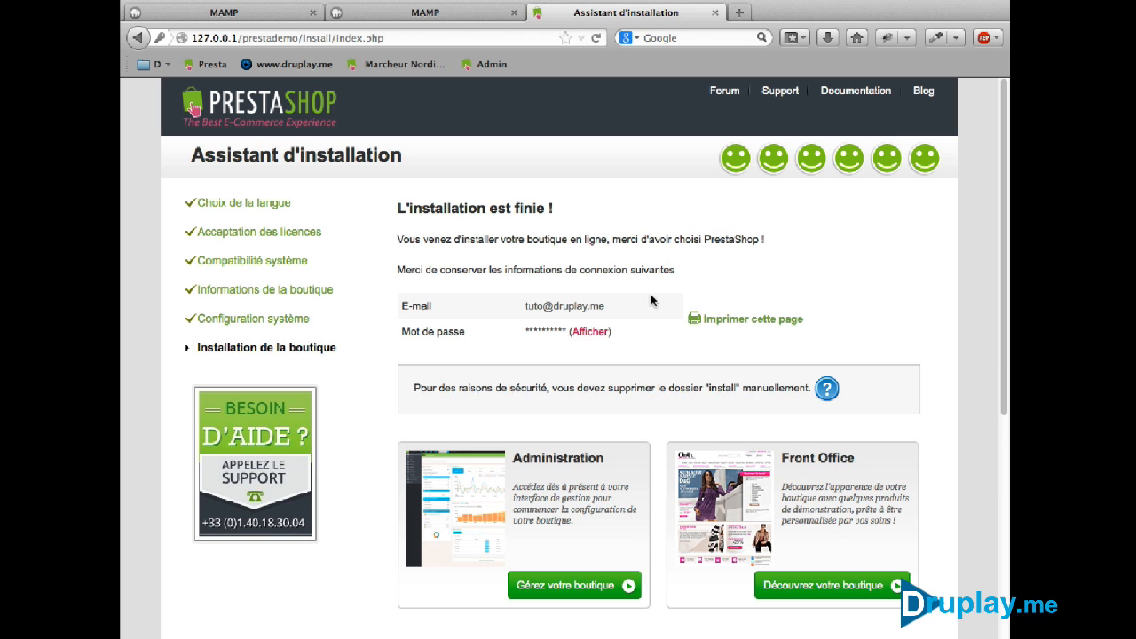
Open the demo storefront and bookmark it as 'Front Office' in the Barre personnelle folder
{"action": "left_click", "coordinate": [781, 591]}
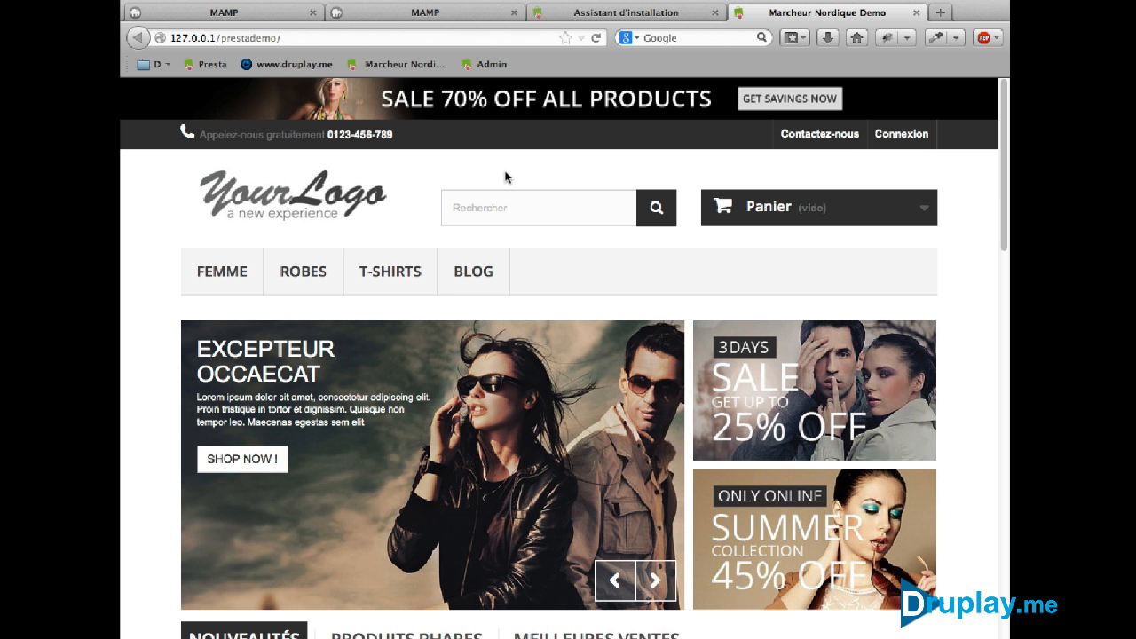
{"action": "right_click", "coordinate": [552, 177]}
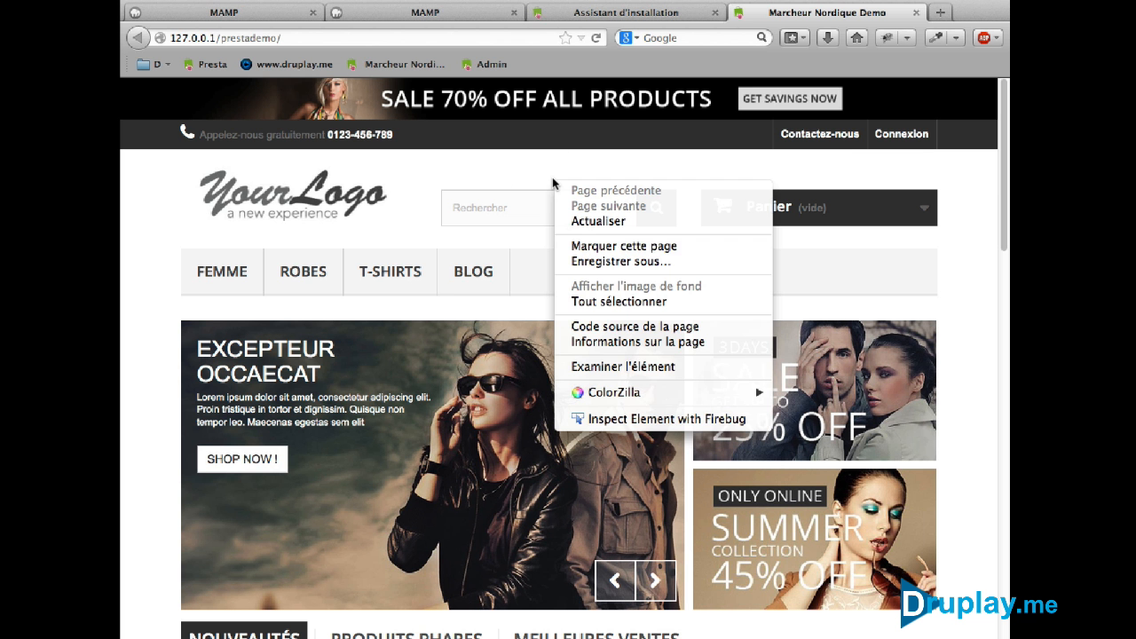
{"action": "left_click", "coordinate": [586, 246]}
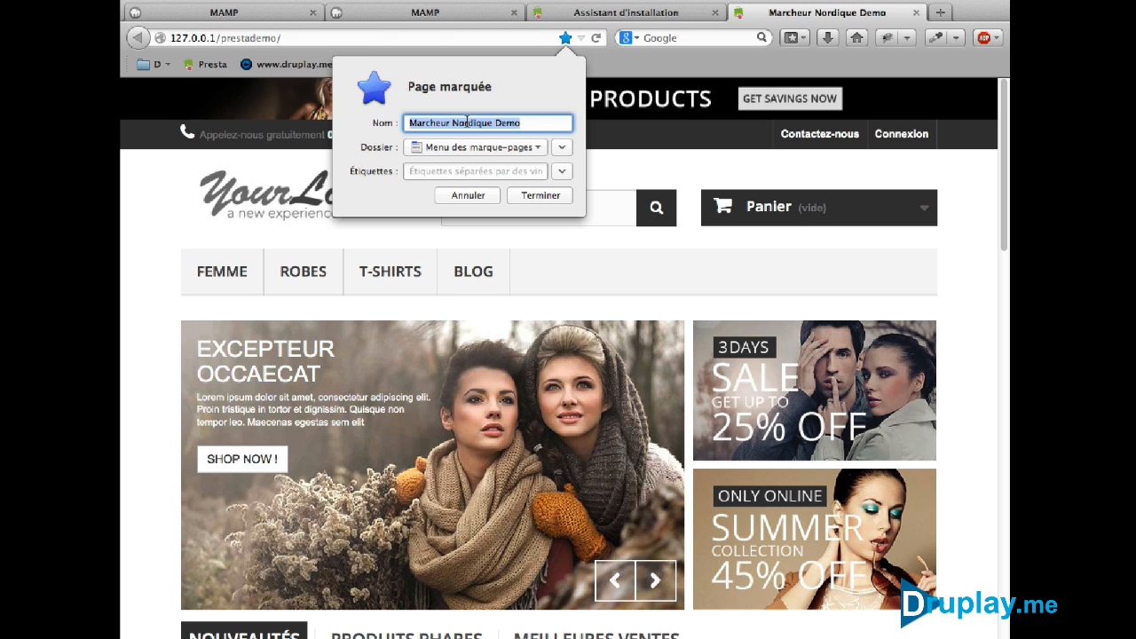
{"action": "type", "text": "F"}
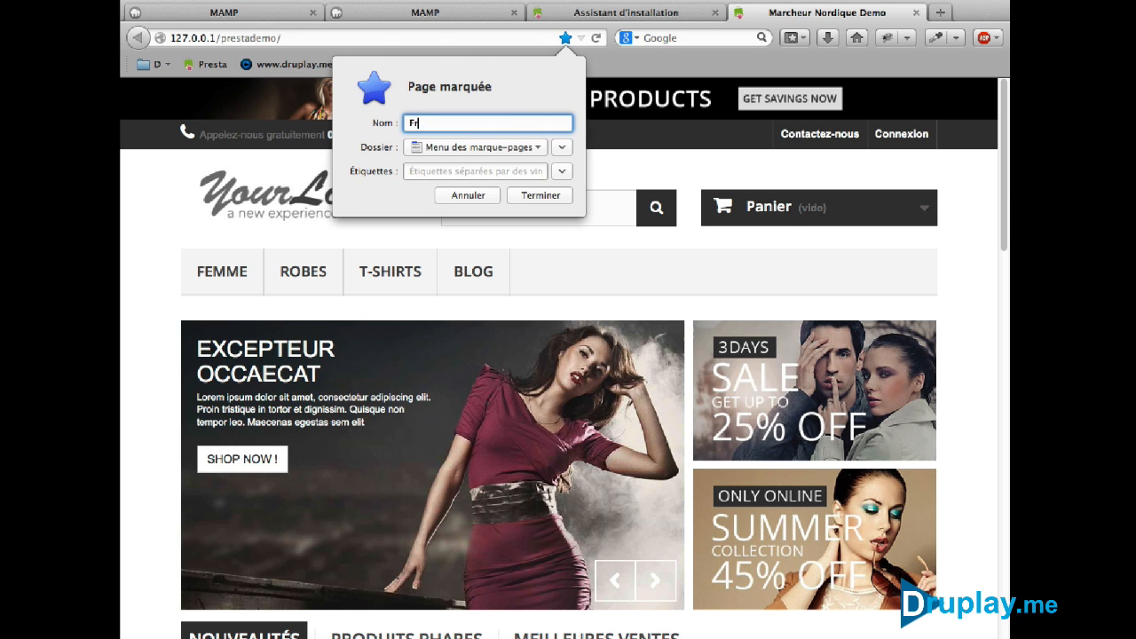
{"action": "type", "text": "ront Office"}
{"action": "left_click", "coordinate": [510, 147]}
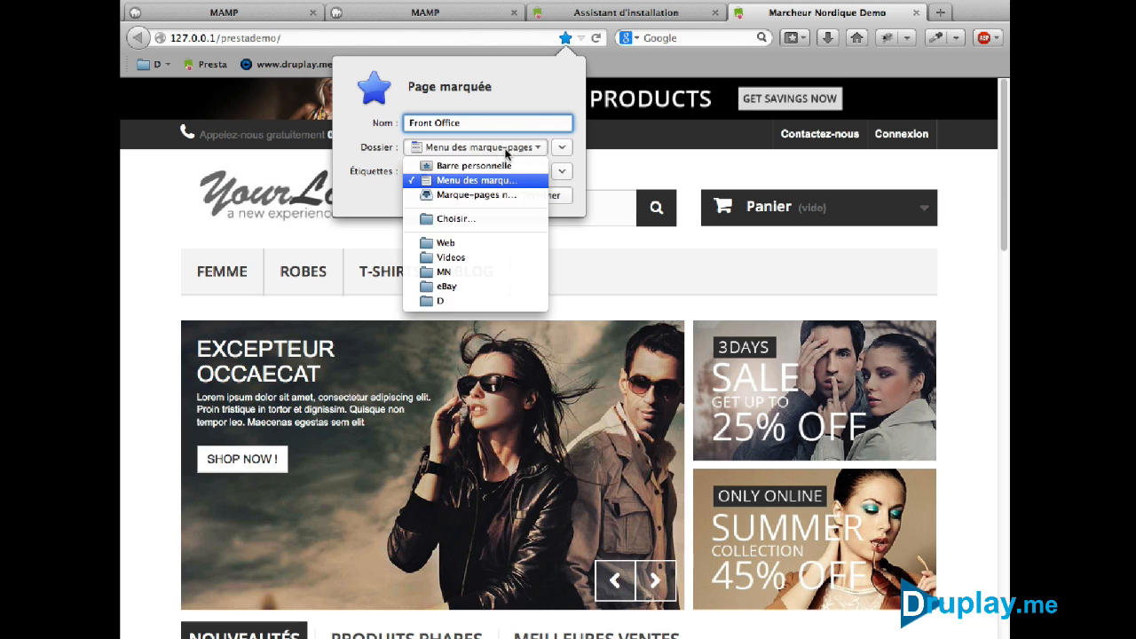
{"action": "left_click", "coordinate": [495, 161]}
{"action": "left_click", "coordinate": [540, 196]}
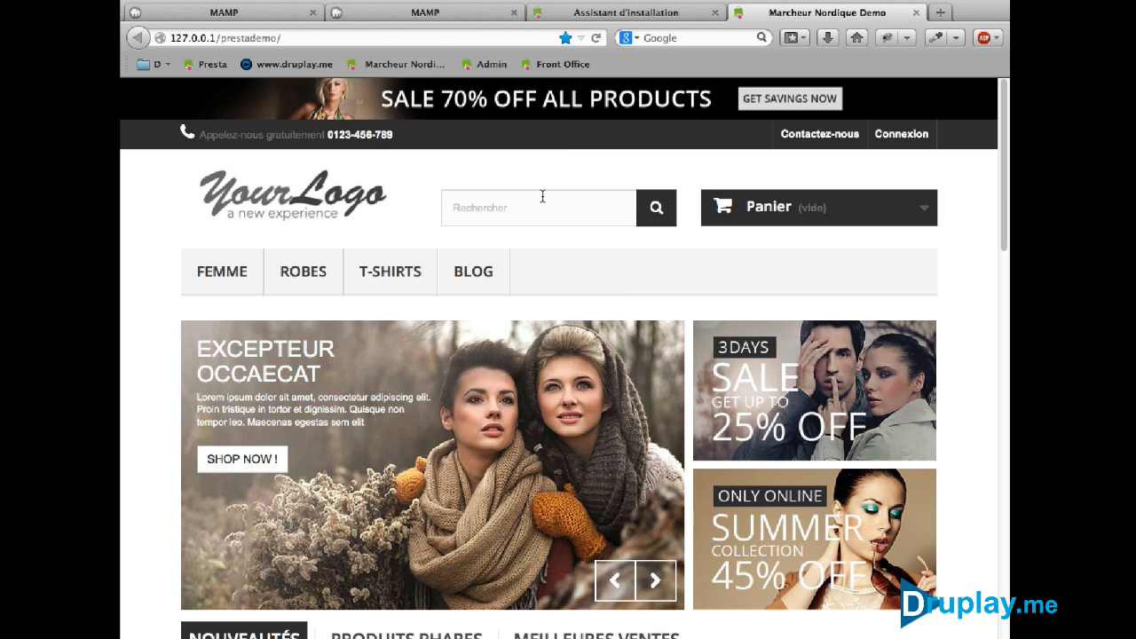
Open the shop administration in a new tab and browse Finder to htdocs/prestademo
{"action": "left_click", "coordinate": [568, 16]}
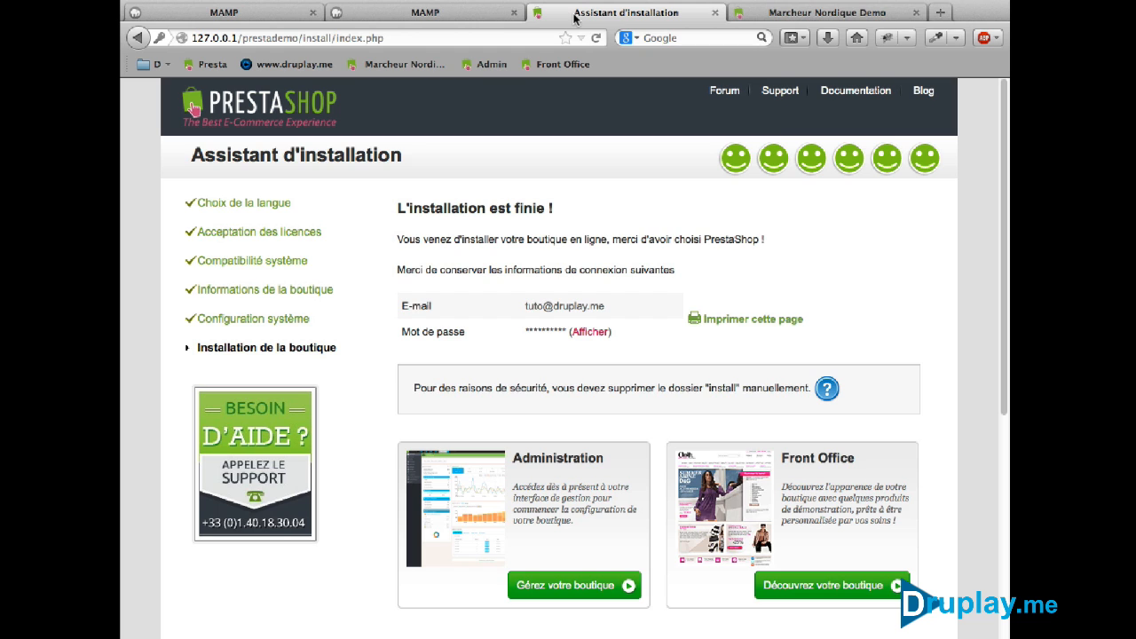
{"action": "left_click", "coordinate": [575, 586]}
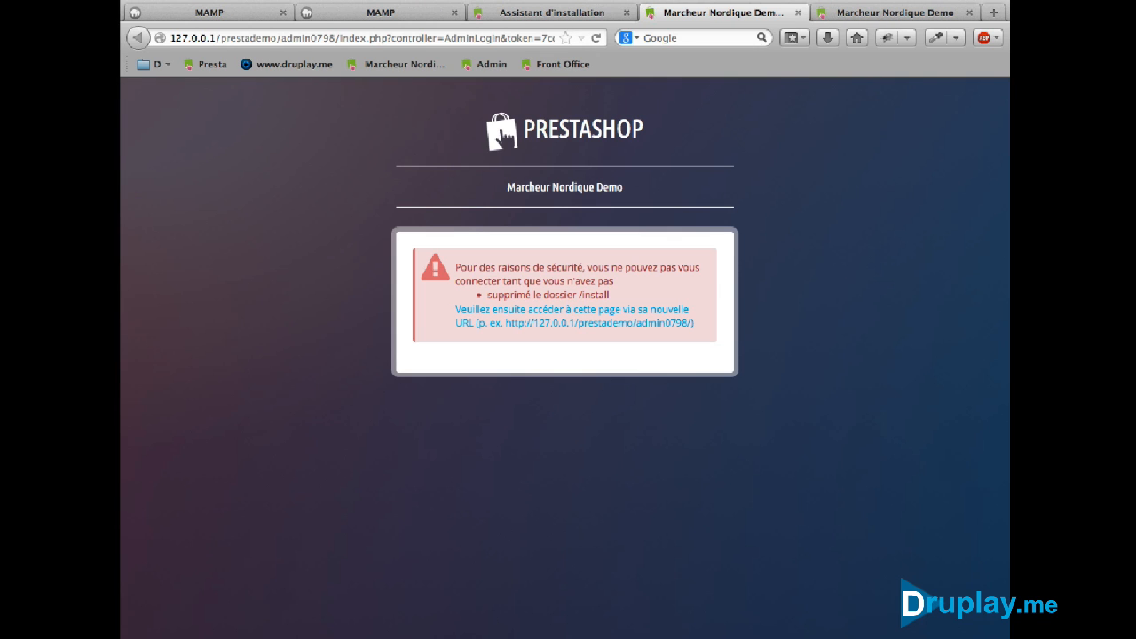
{"action": "left_click", "coordinate": [291, 635]}
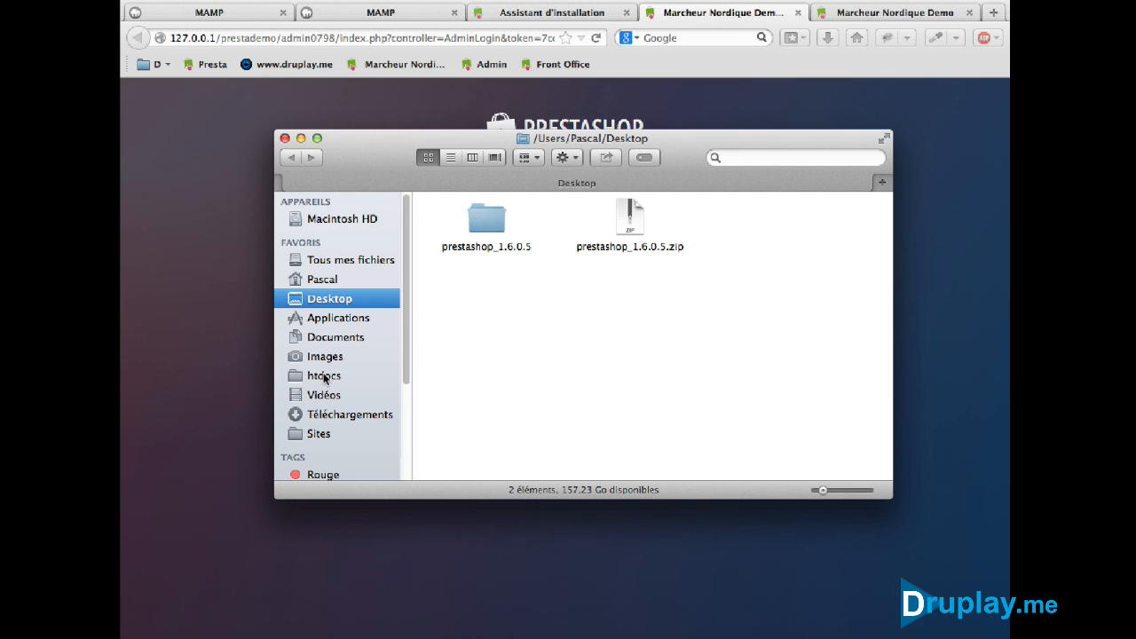
{"action": "left_click", "coordinate": [324, 376]}
{"action": "double_click", "coordinate": [493, 223]}
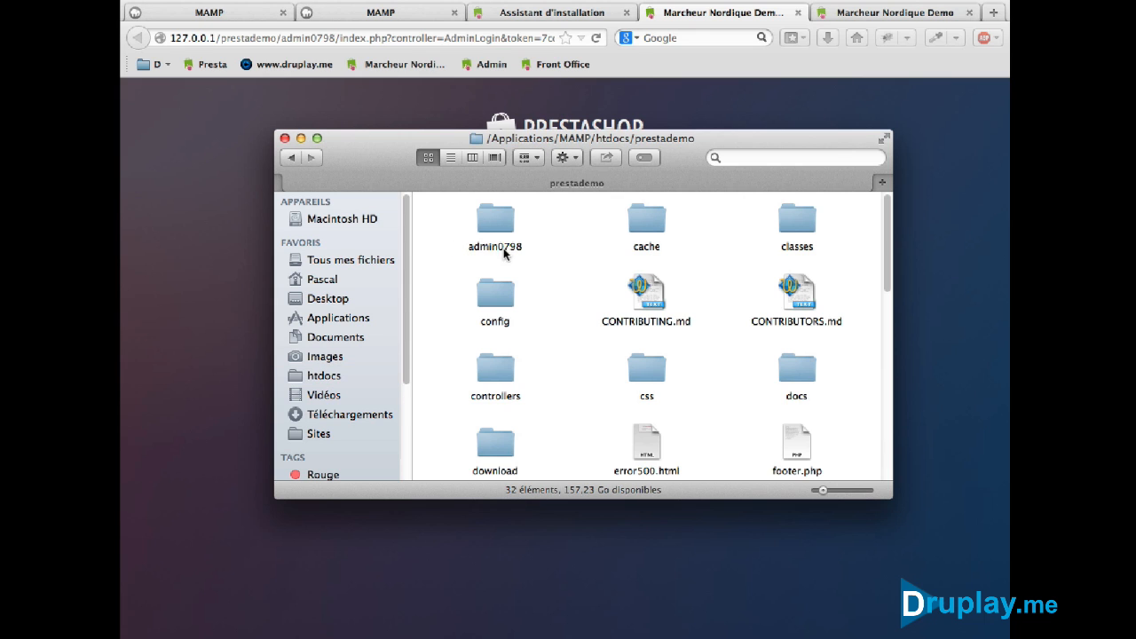
Delete the install folder, then back in the browser select the admin folder name
{"action": "scroll", "coordinate": [746, 363], "scroll_direction": "down", "scroll_amount": 4}
{"action": "scroll", "coordinate": [746, 363], "scroll_direction": "down", "scroll_amount": 2}
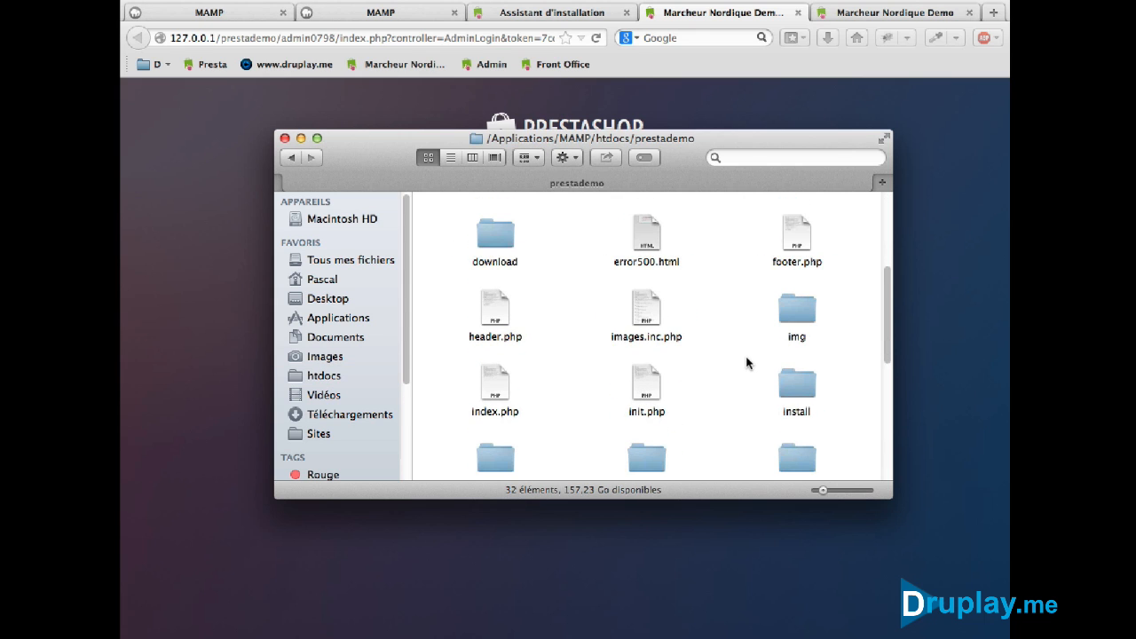
{"action": "left_click", "coordinate": [796, 377]}
{"action": "key", "text": "super+BackSpace"}
{"action": "scroll", "coordinate": [653, 382], "scroll_direction": "up", "scroll_amount": 6}
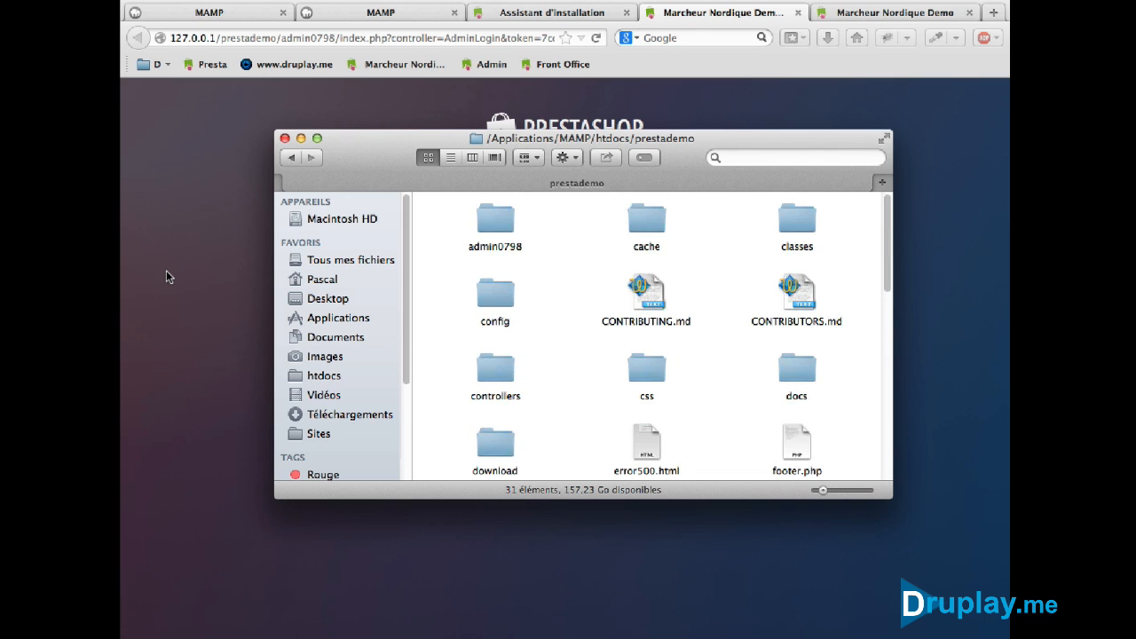
{"action": "left_click", "coordinate": [207, 219]}
{"action": "left_click_drag", "start_coordinate": [281, 38], "coordinate": [337, 38]}
Follow the admin login link and sign in with the admin e-mail and password
{"action": "left_click", "coordinate": [530, 316]}
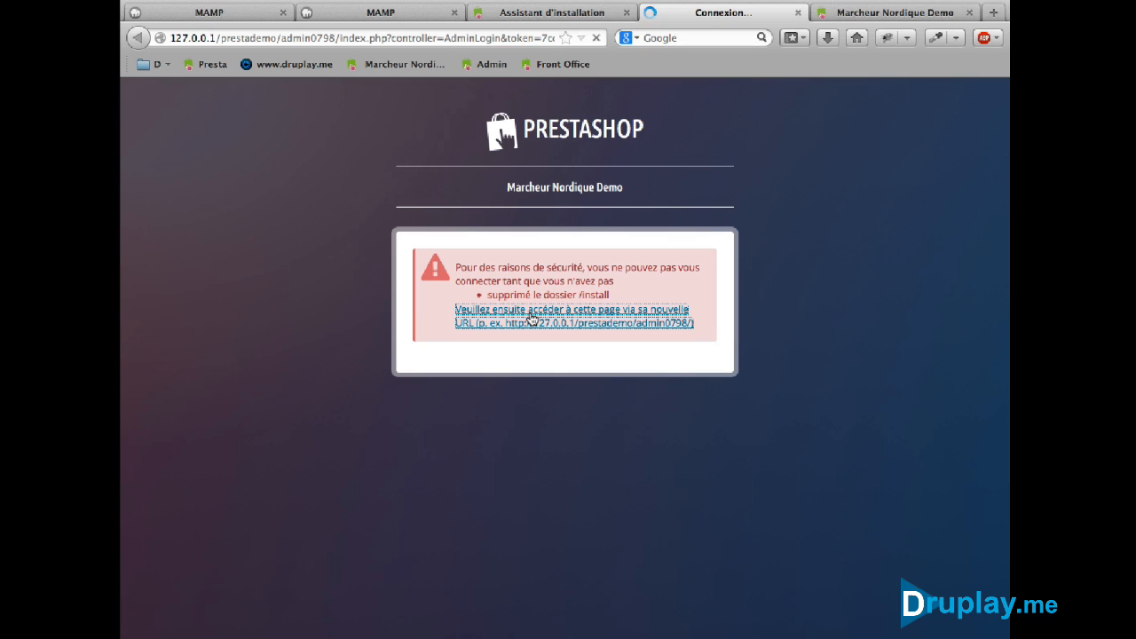
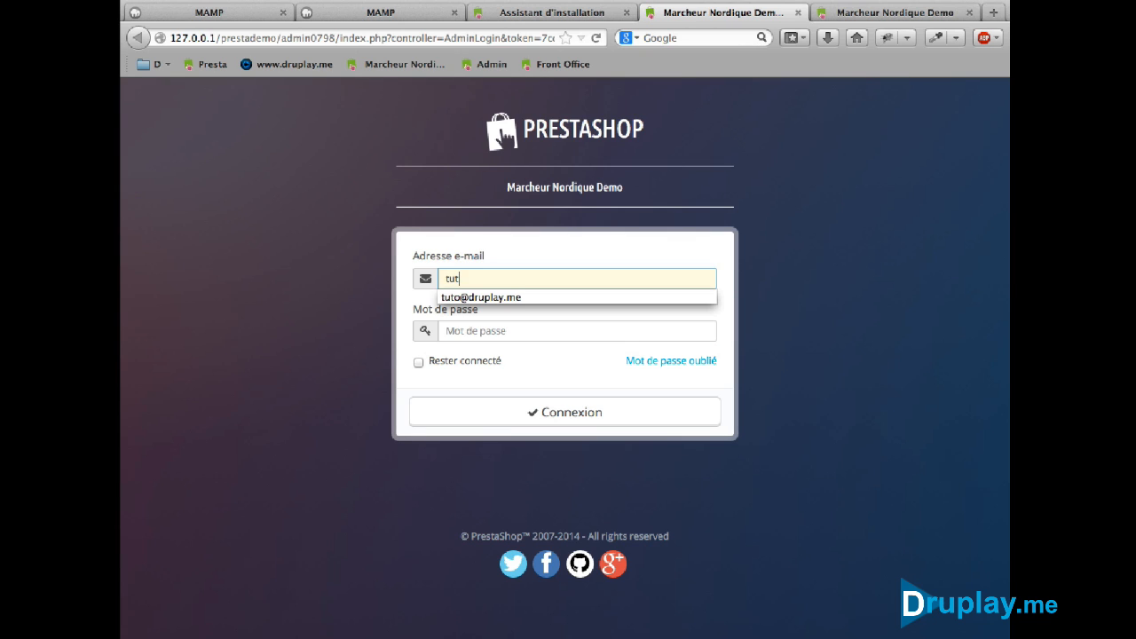
{"action": "key", "text": "Tab"}
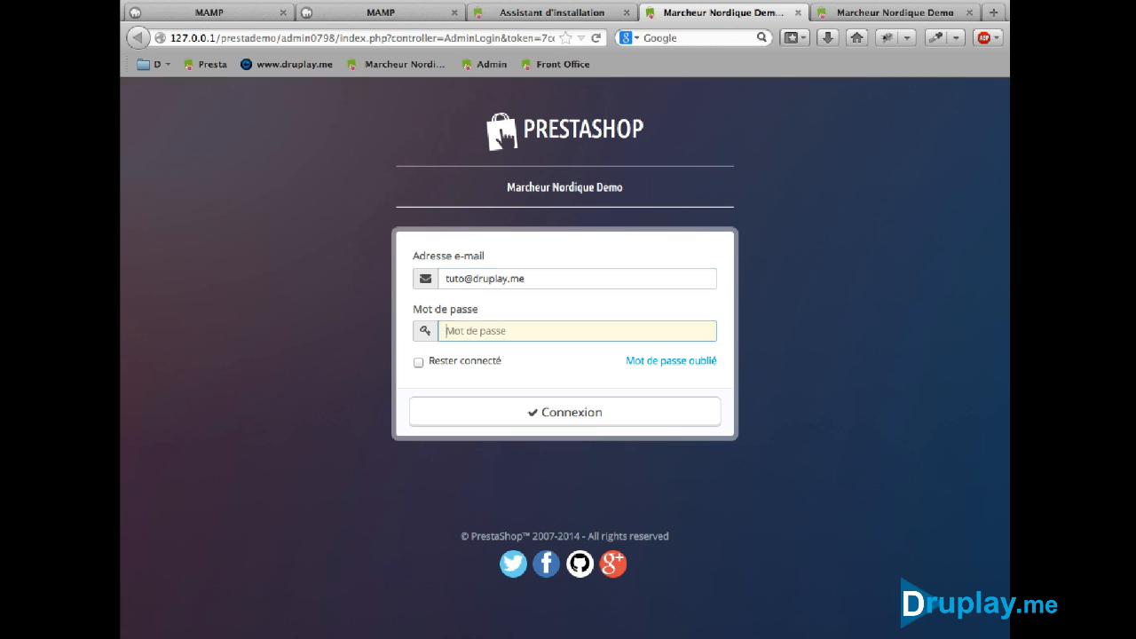
{"action": "type", "text": "••••••••••"}
{"action": "key", "text": "Return"}
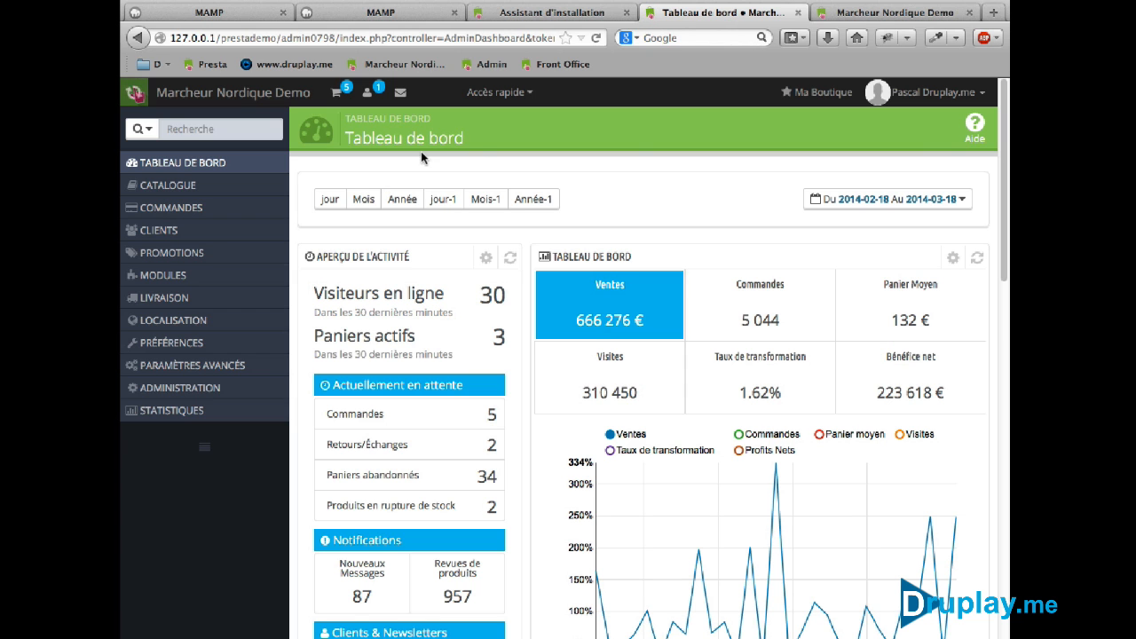
Bookmark the admin dashboard as 'Back office' in the Barre personnelle folder
{"action": "right_click", "coordinate": [641, 180]}
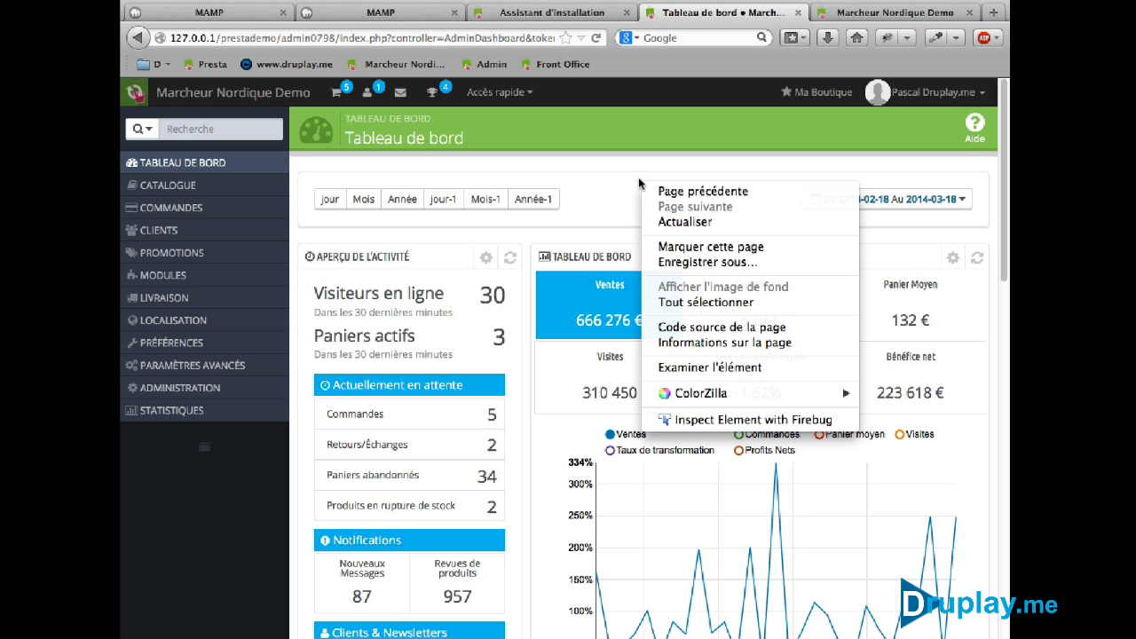
{"action": "left_click", "coordinate": [686, 255]}
{"action": "left_click", "coordinate": [512, 146]}
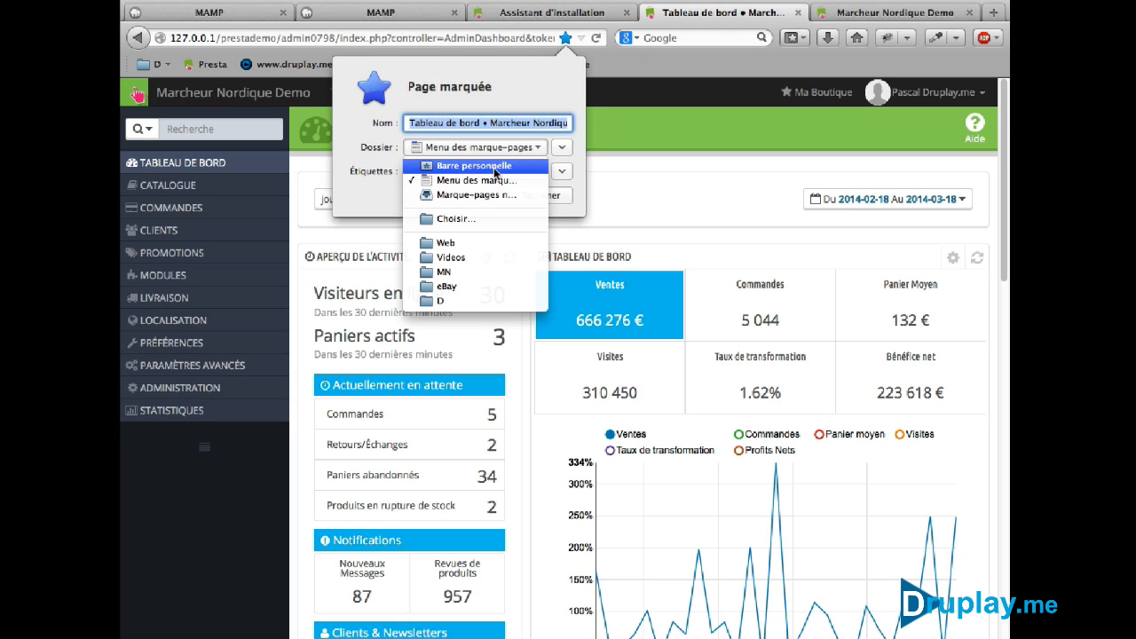
{"action": "left_click", "coordinate": [507, 160]}
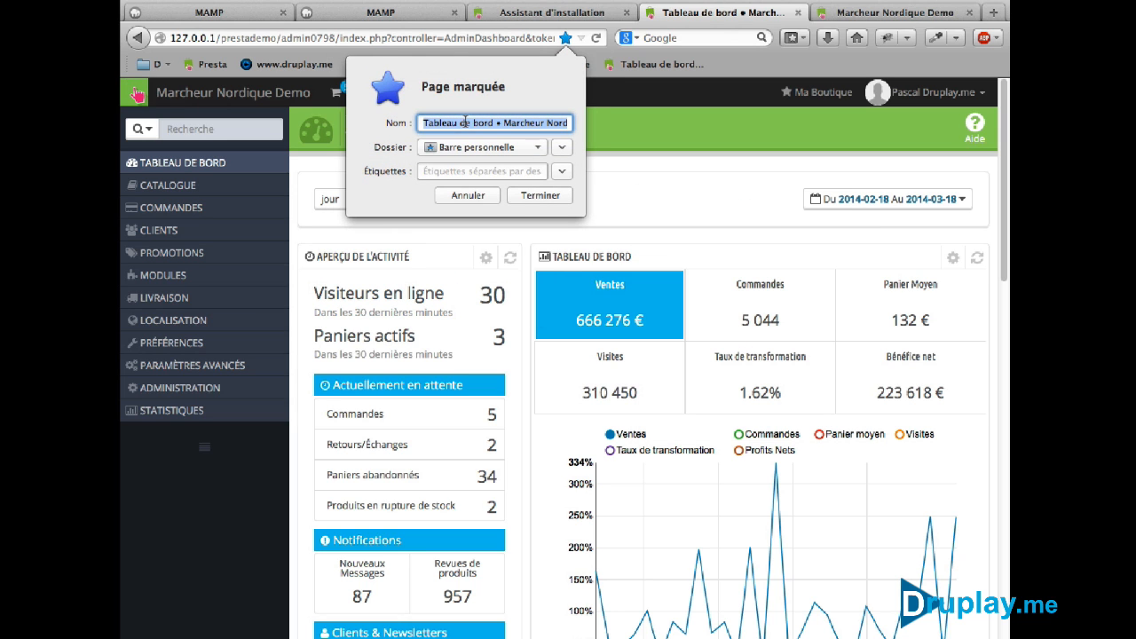
{"action": "type", "text": "Back office"}
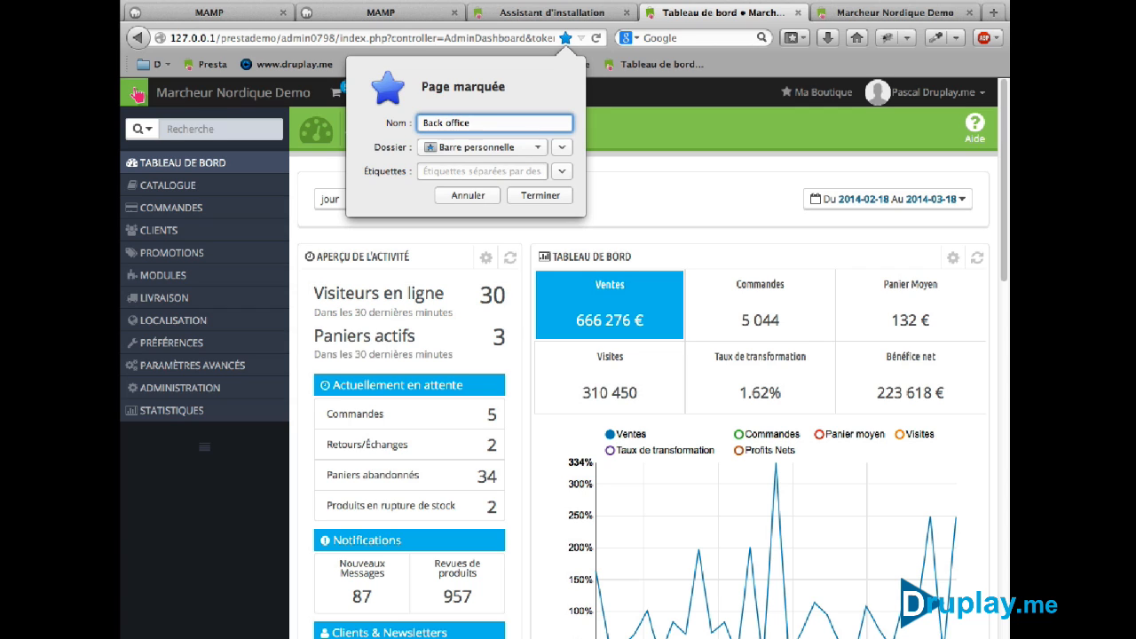
{"action": "key", "text": "Return"}
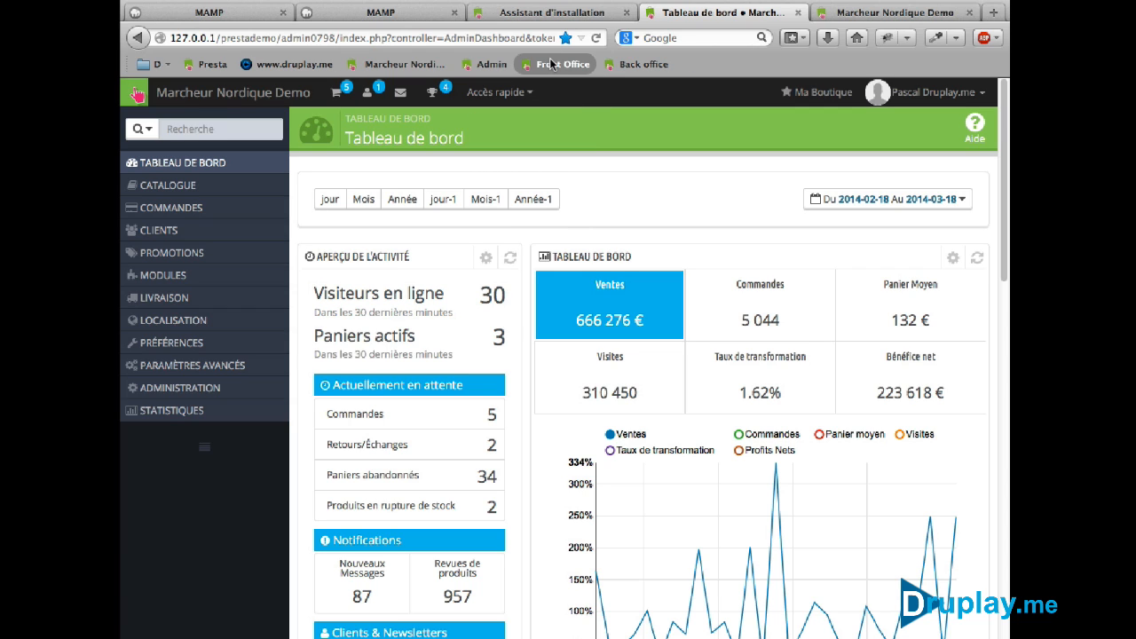
Reorder toolbar bookmarks: Front Office after Back office, the shop-name bookmark after Admin
{"action": "mouse_move", "coordinate": [562, 64]}
{"action": "left_mouse_down"}
{"action": "mouse_move", "coordinate": [727, 75]}
{"action": "mouse_move", "coordinate": [706, 76]}
{"action": "left_mouse_up"}
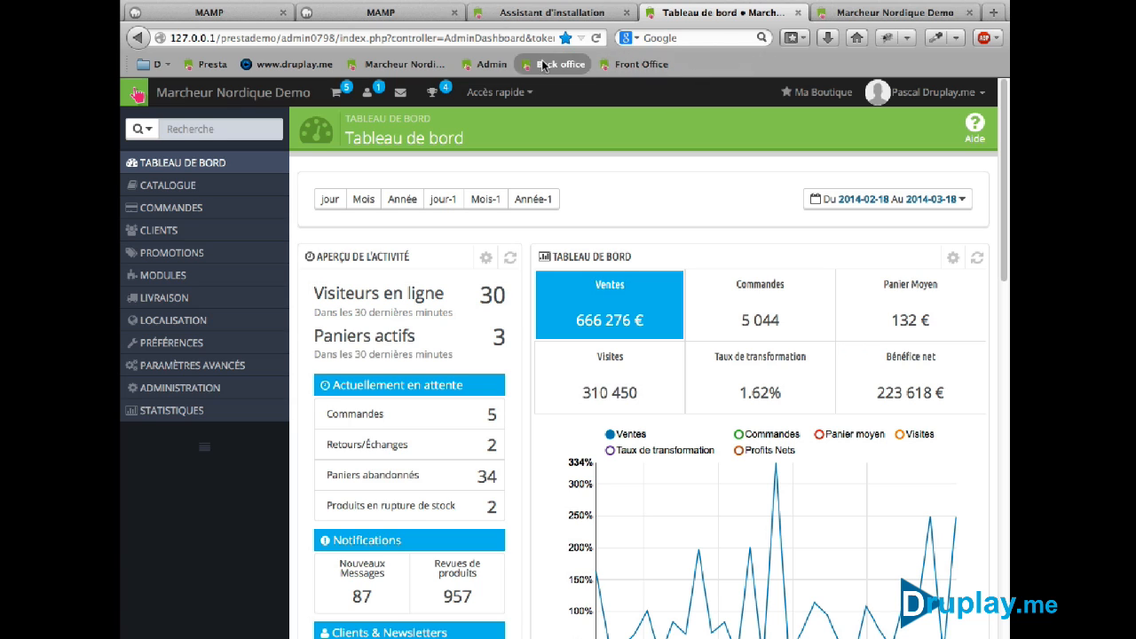
{"action": "left_click_drag", "start_coordinate": [412, 67], "coordinate": [508, 68]}
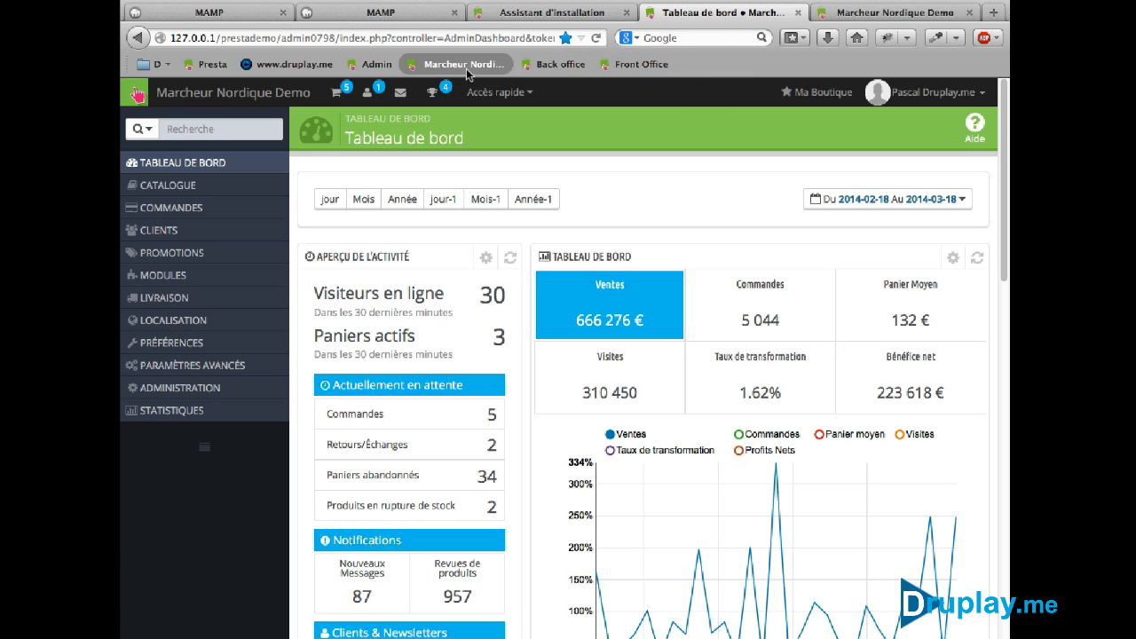
{"action": "left_click", "coordinate": [796, 12]}
Open the other shop's Admin dashboard, then the druplay.me website from the bookmarks toolbar
{"action": "left_click", "coordinate": [377, 64]}
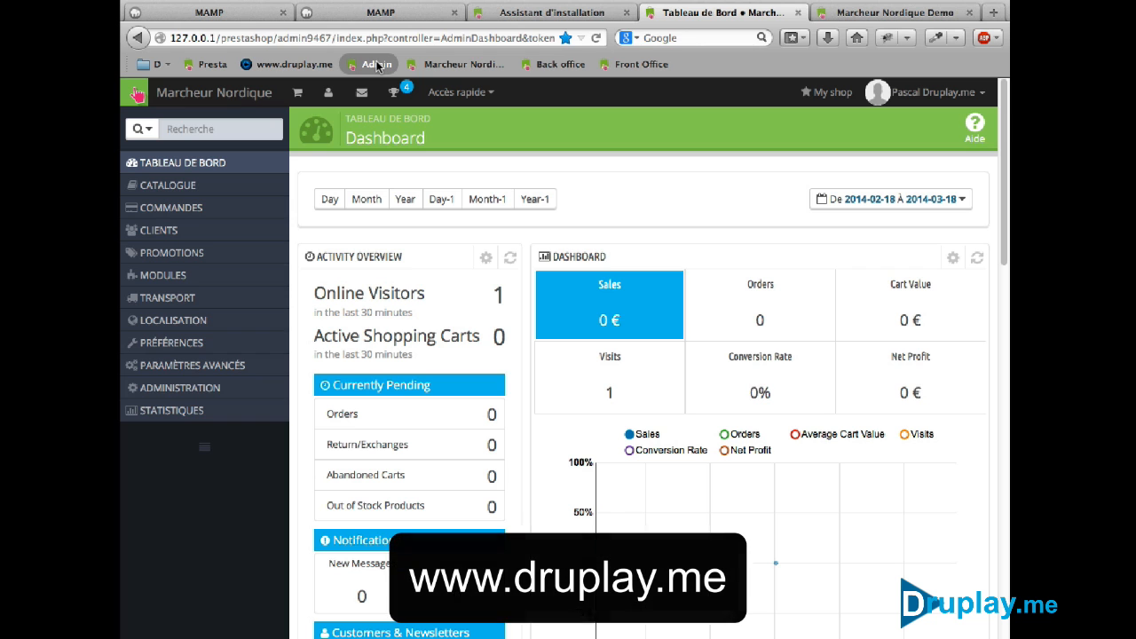
{"action": "left_click", "coordinate": [316, 69]}
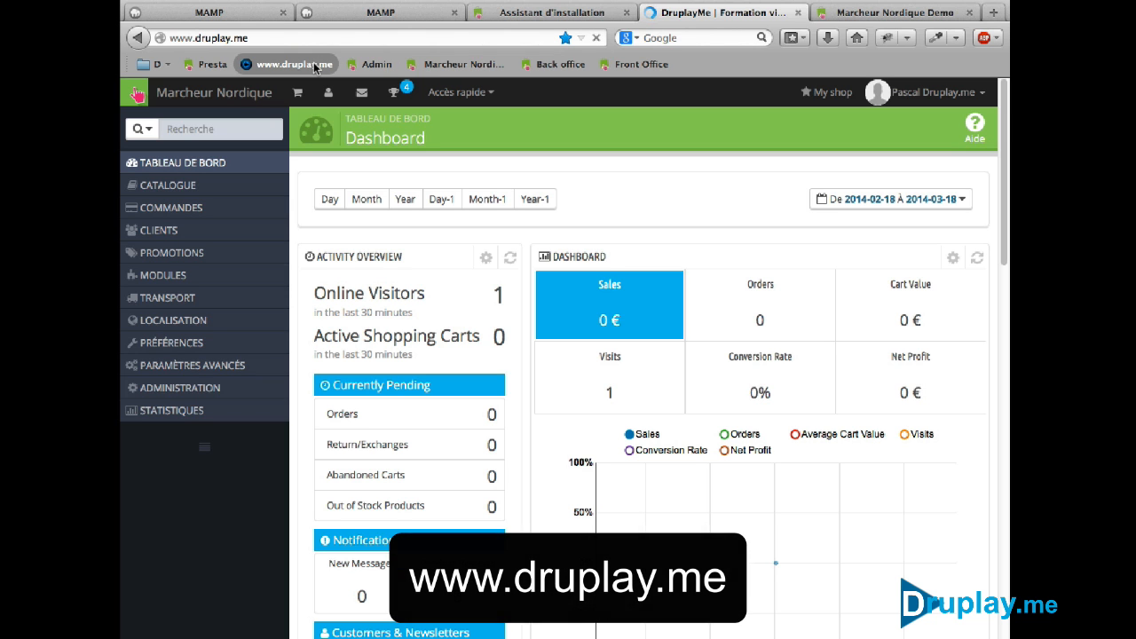
Scroll down the druplay.me home page and back up
{"action": "scroll", "coordinate": [517, 588], "scroll_direction": "down", "scroll_amount": 10}
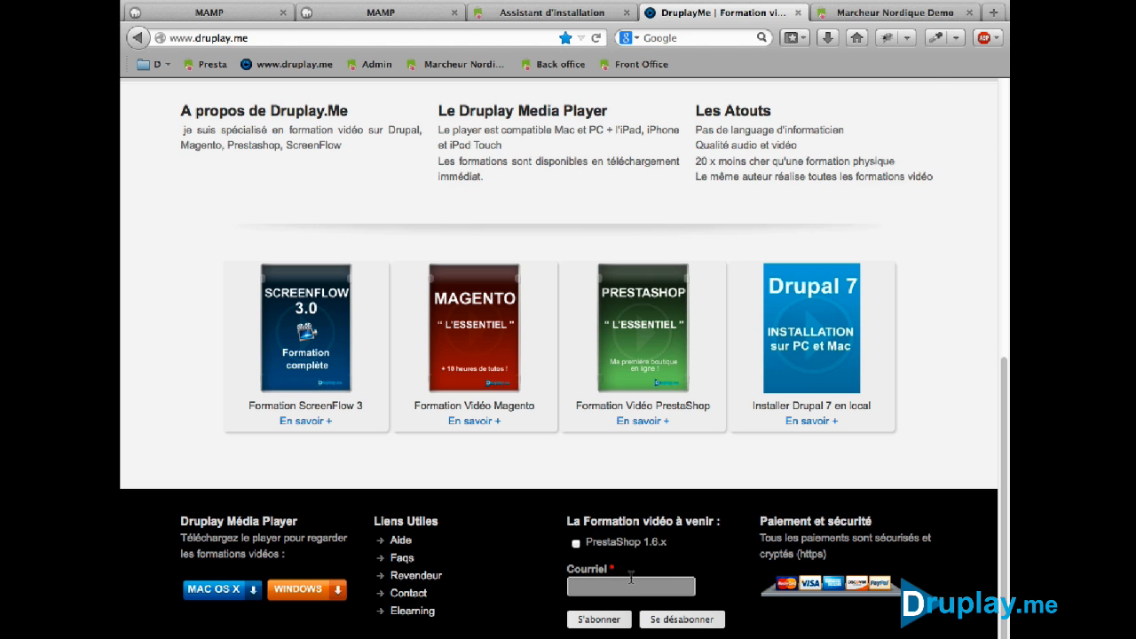
{"action": "scroll", "coordinate": [631, 577], "scroll_direction": "up", "scroll_amount": 6}
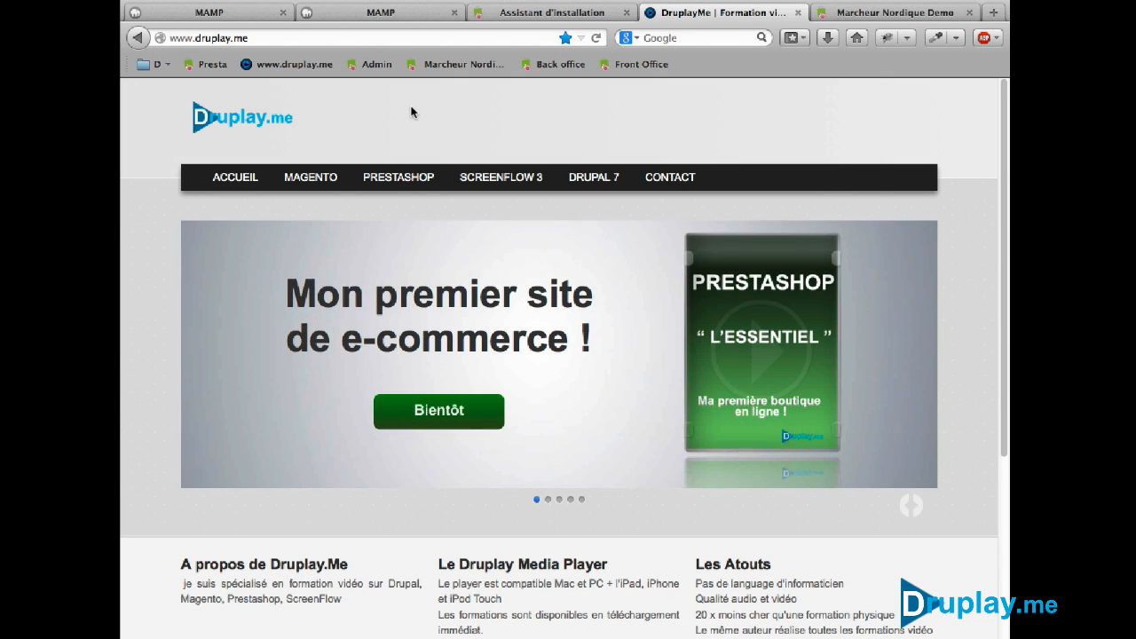